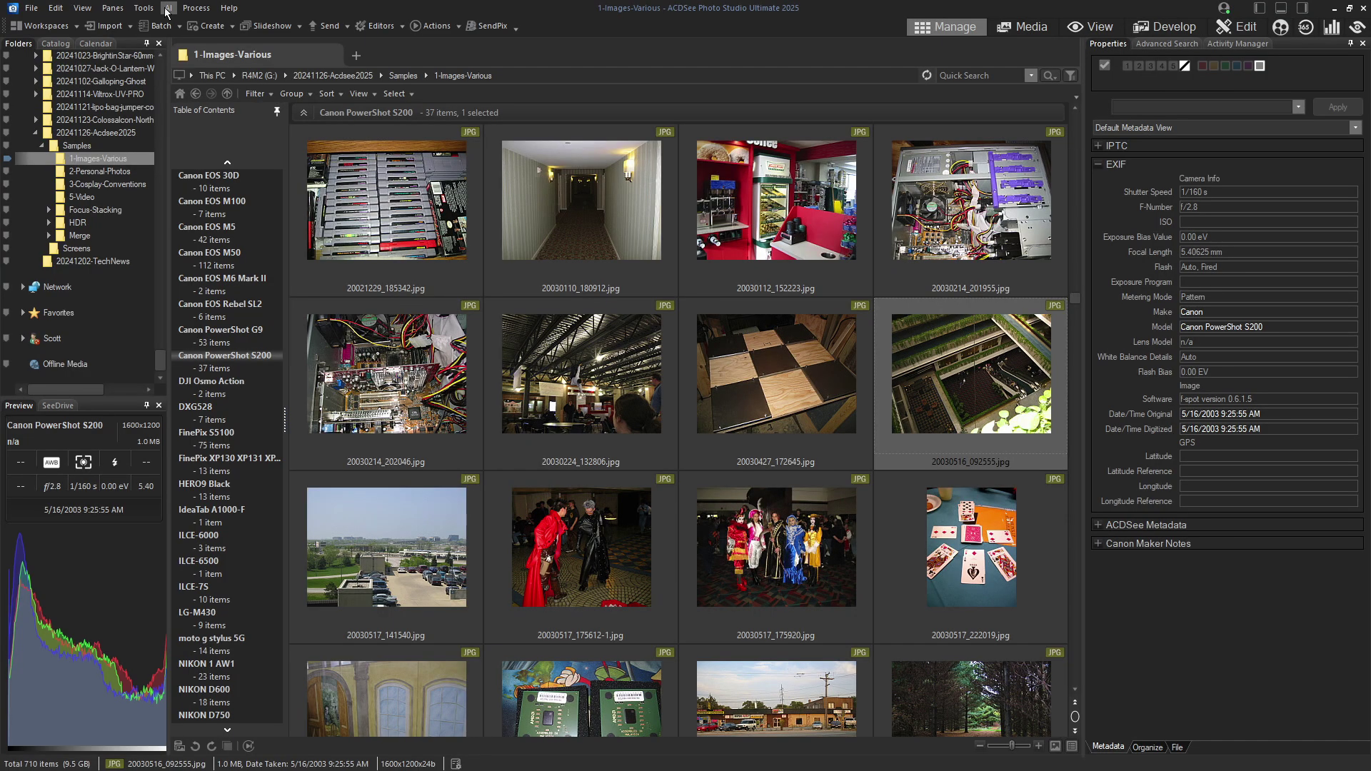
# Open AI Super-Resolution for photo 20030516_092555.jpg and view another area of its enlarged preview.
pyautogui.click(168, 8)
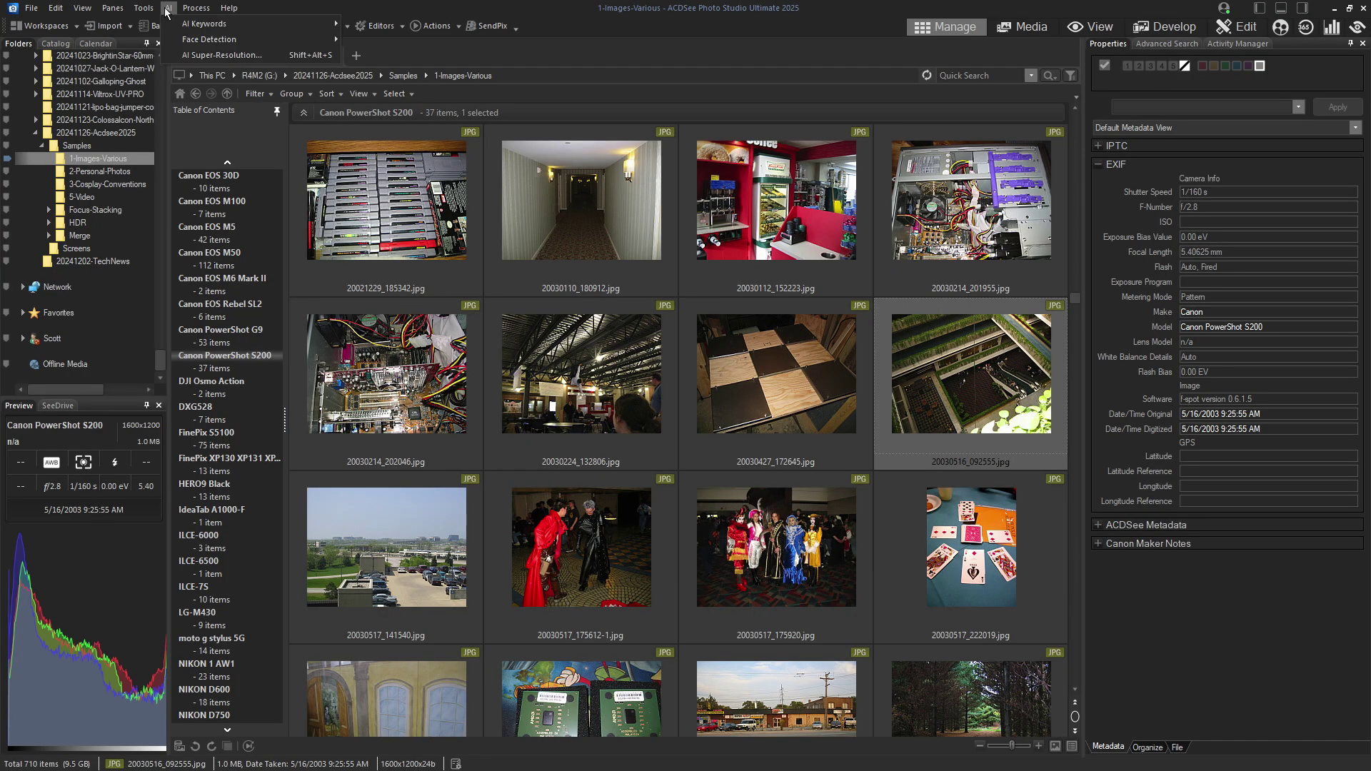
pyautogui.click(222, 55)
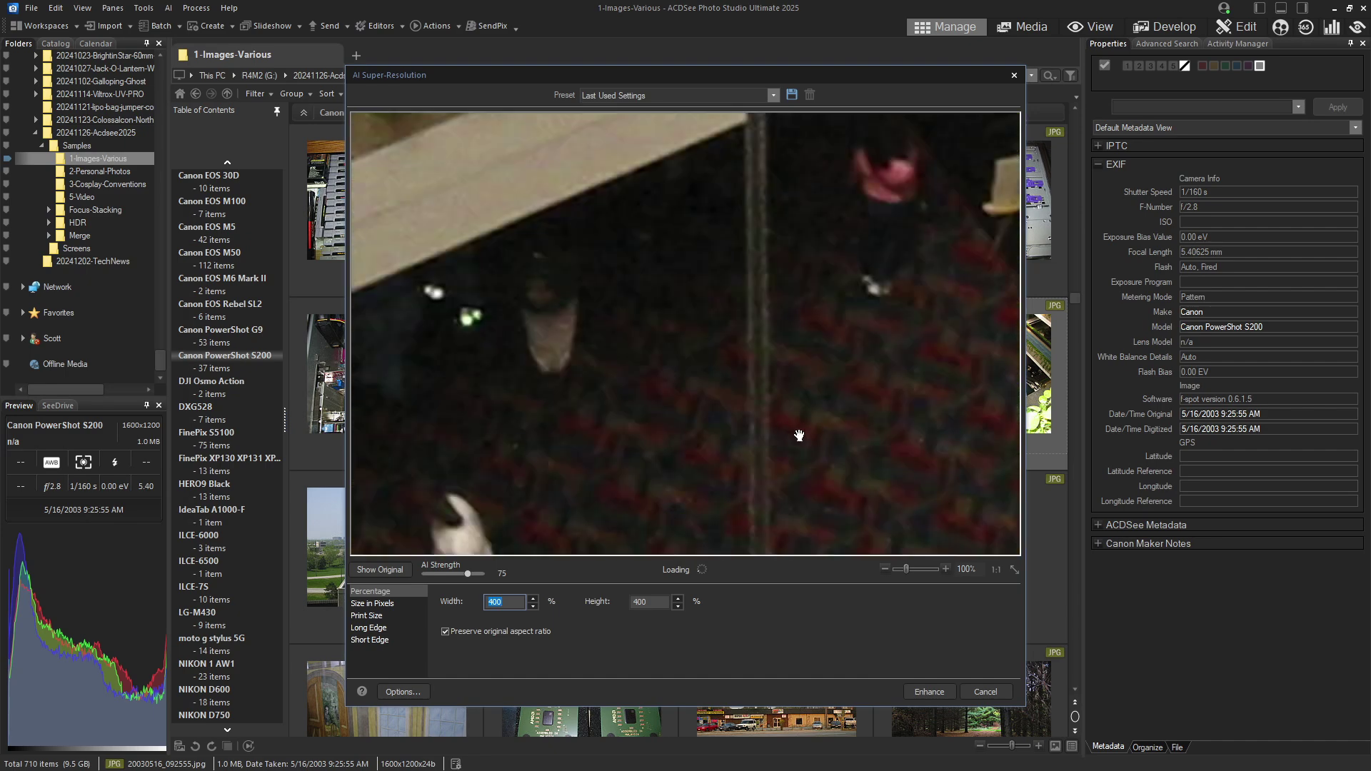
pyautogui.moveTo(936, 477); pyautogui.dragTo(509, 211)
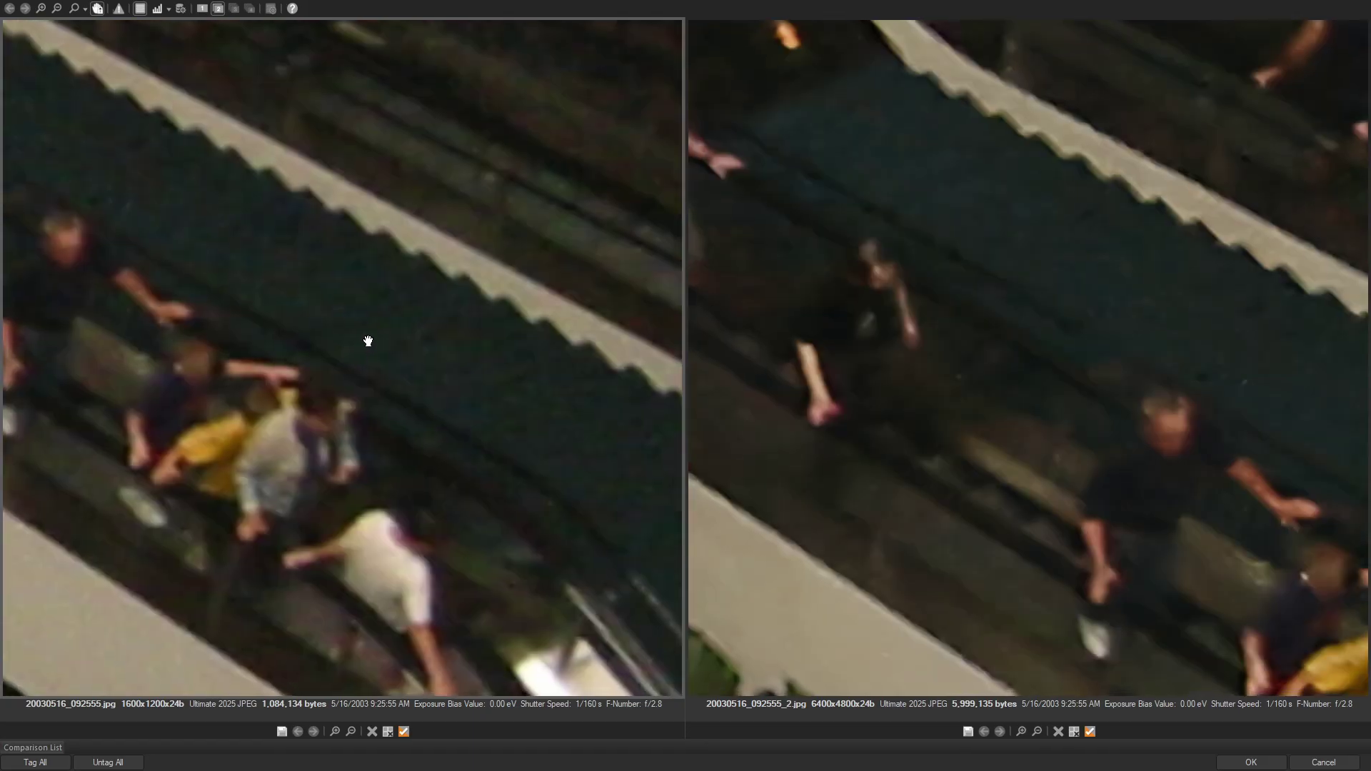
# Compare the people on the escalators in the original photo and its 6400x4800 upscaled copy side by side.
pyautogui.moveTo(367, 343); pyautogui.dragTo(340, 208)
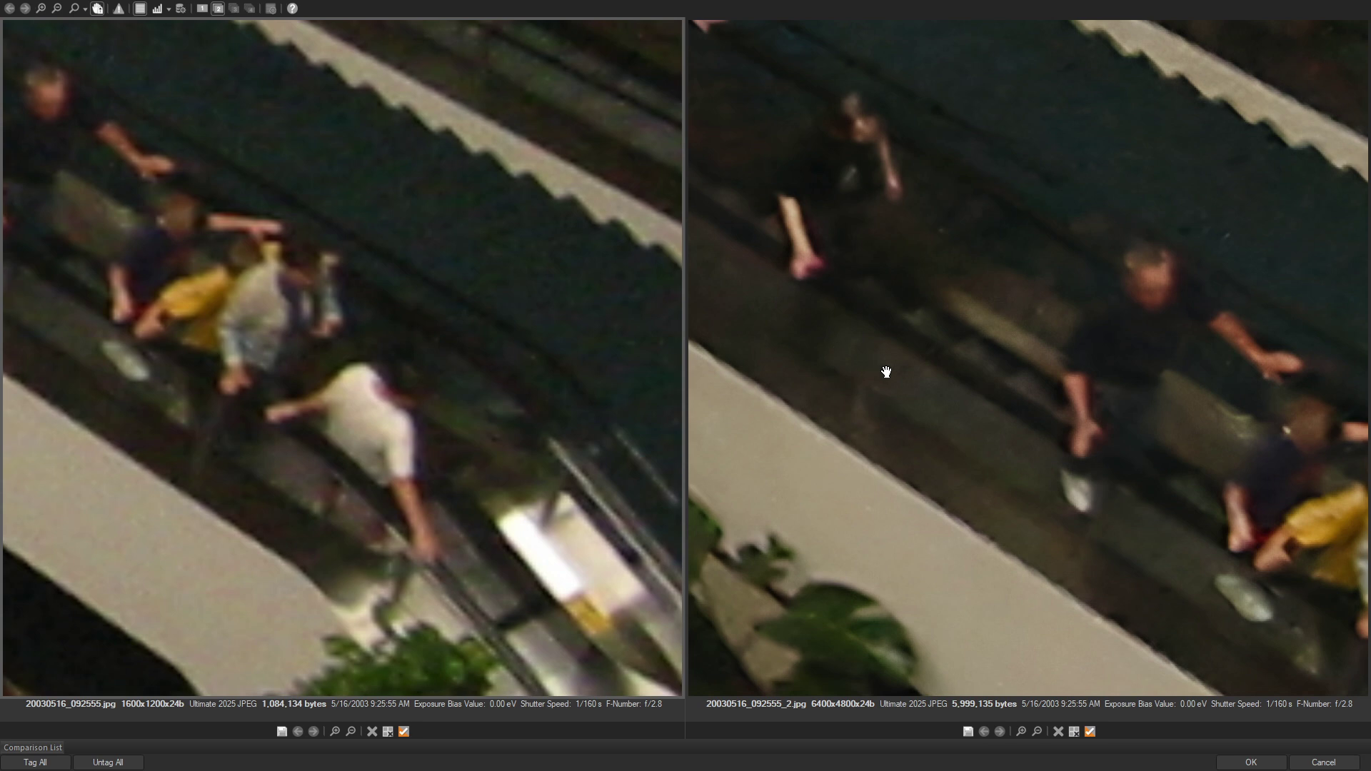
pyautogui.moveTo(910, 386); pyautogui.dragTo(679, 267)
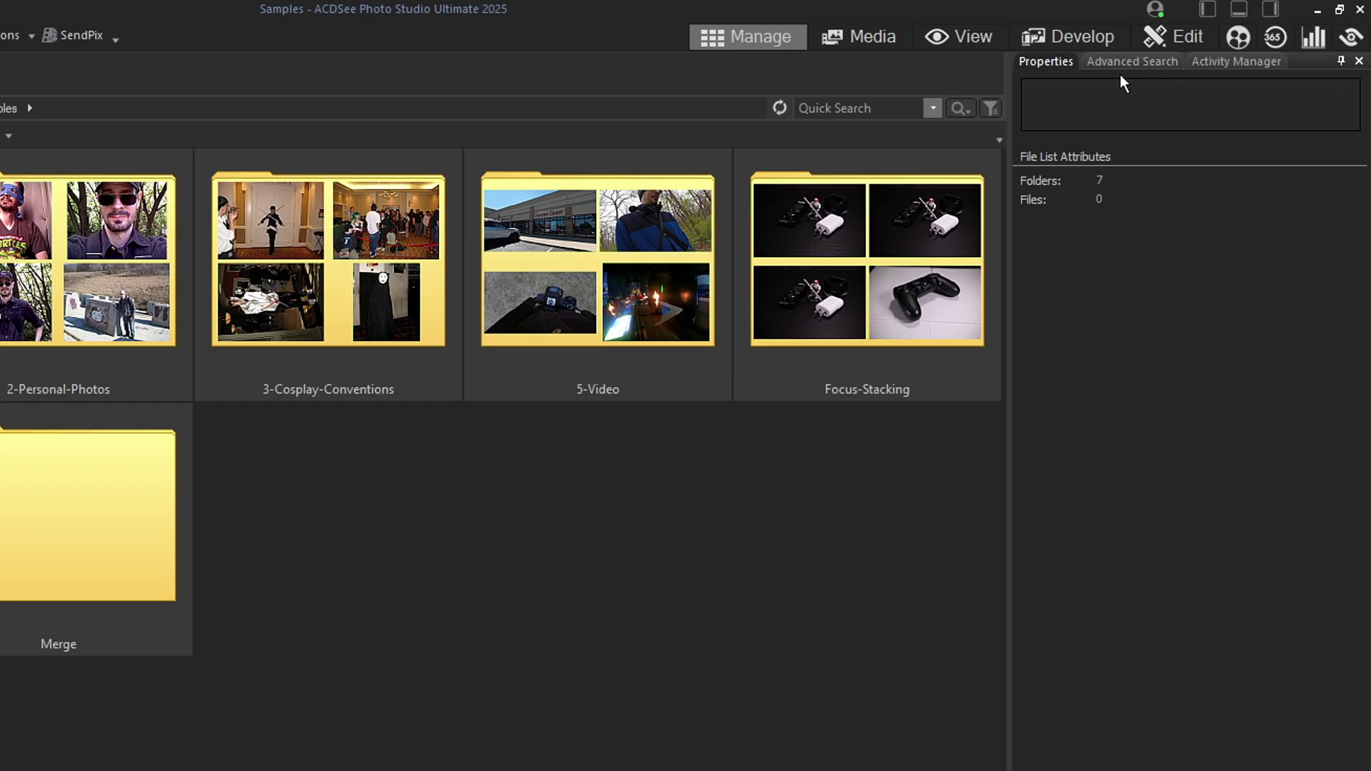
# View the Activity Manager and open the 1-Images-Various folder in Samples.
pyautogui.click(1223, 64)
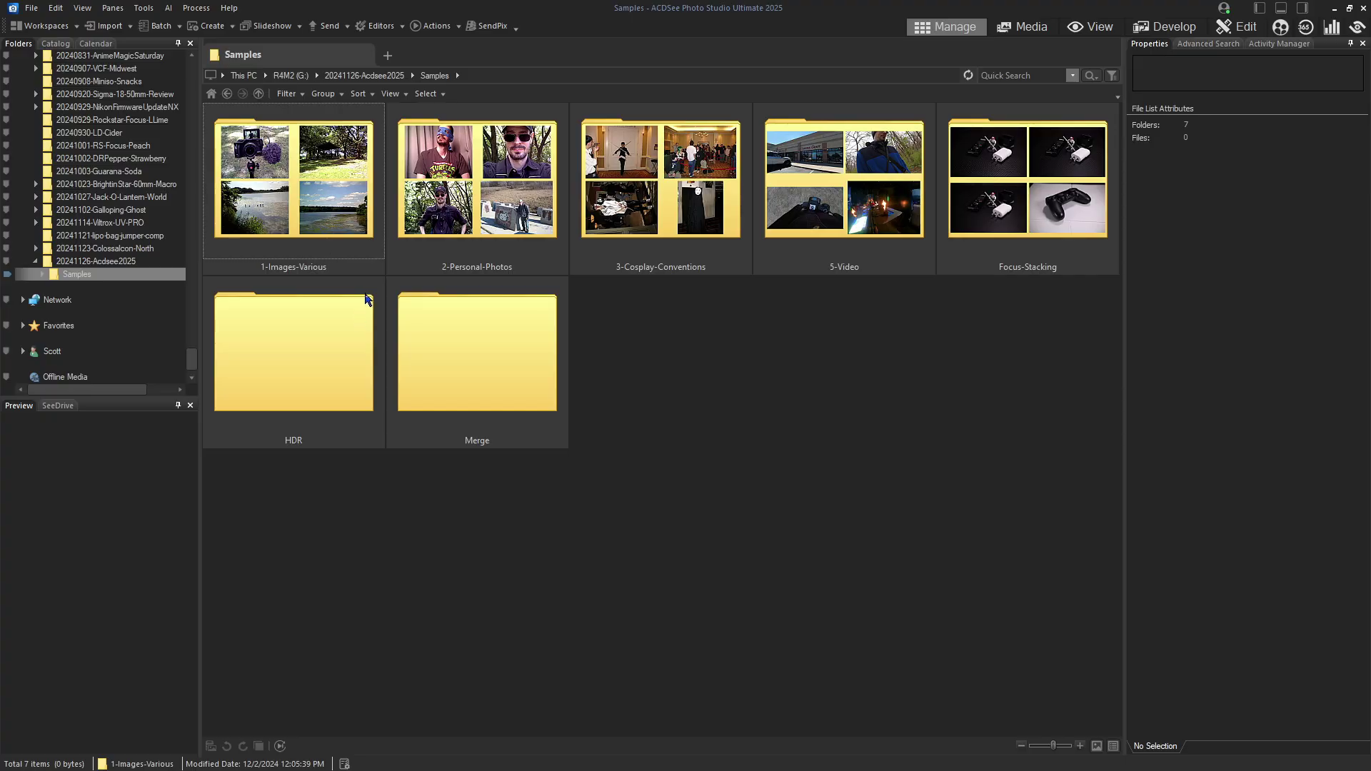
pyautogui.doubleClick(365, 270)
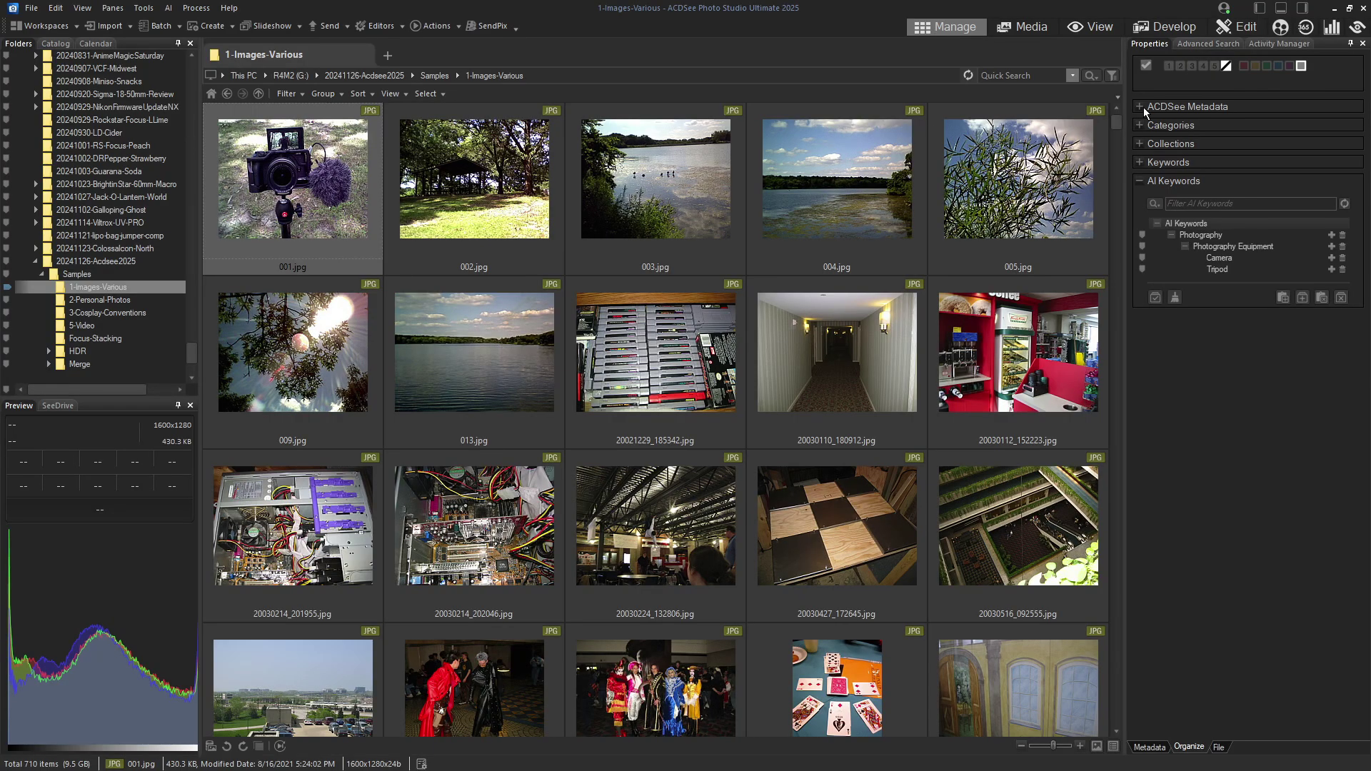
# Examine the Categories and Keywords assignments in the organizing properties of 001.jpg.
pyautogui.click(908, 107)
pyautogui.click(1140, 111)
pyautogui.click(1139, 127)
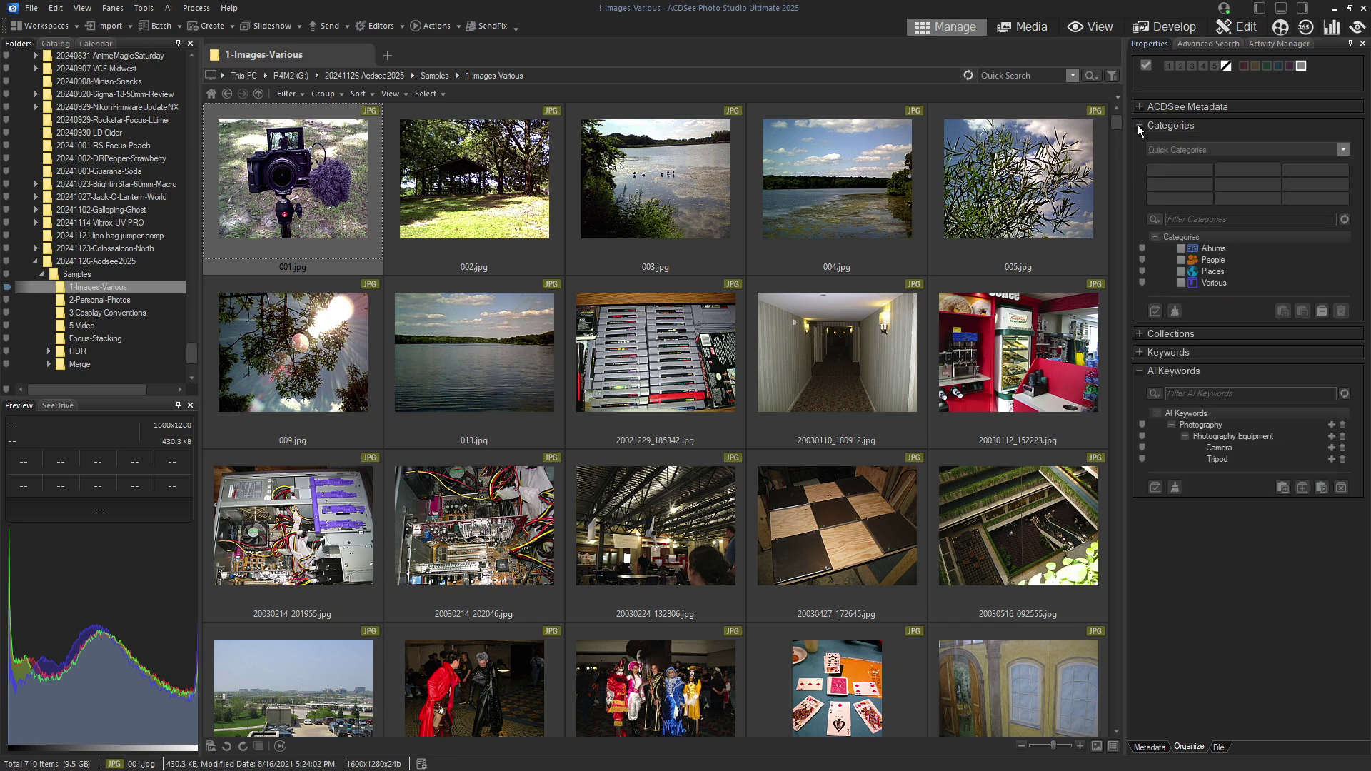
pyautogui.click(1138, 126)
pyautogui.click(1138, 160)
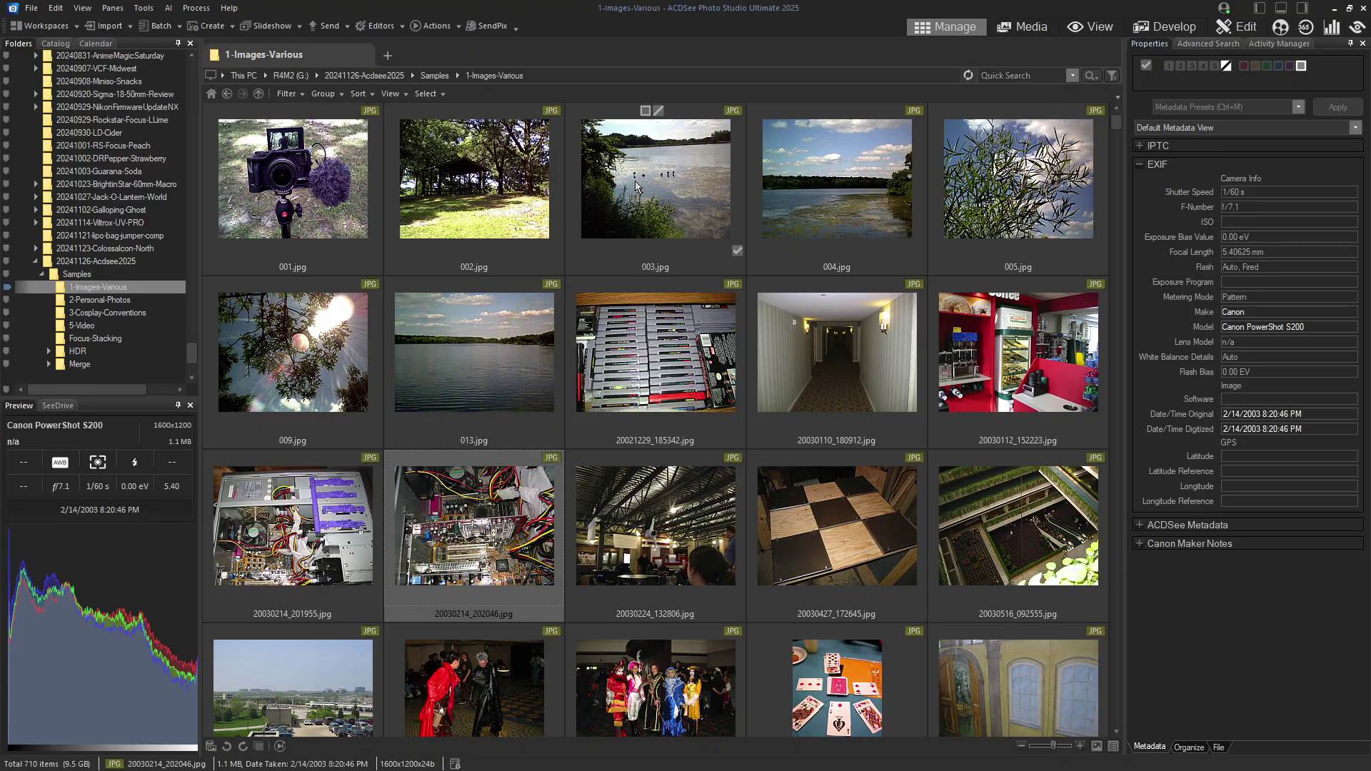
# Review the available filtering and grouping options for the images in 1-Images-Various.
pyautogui.click(288, 93)
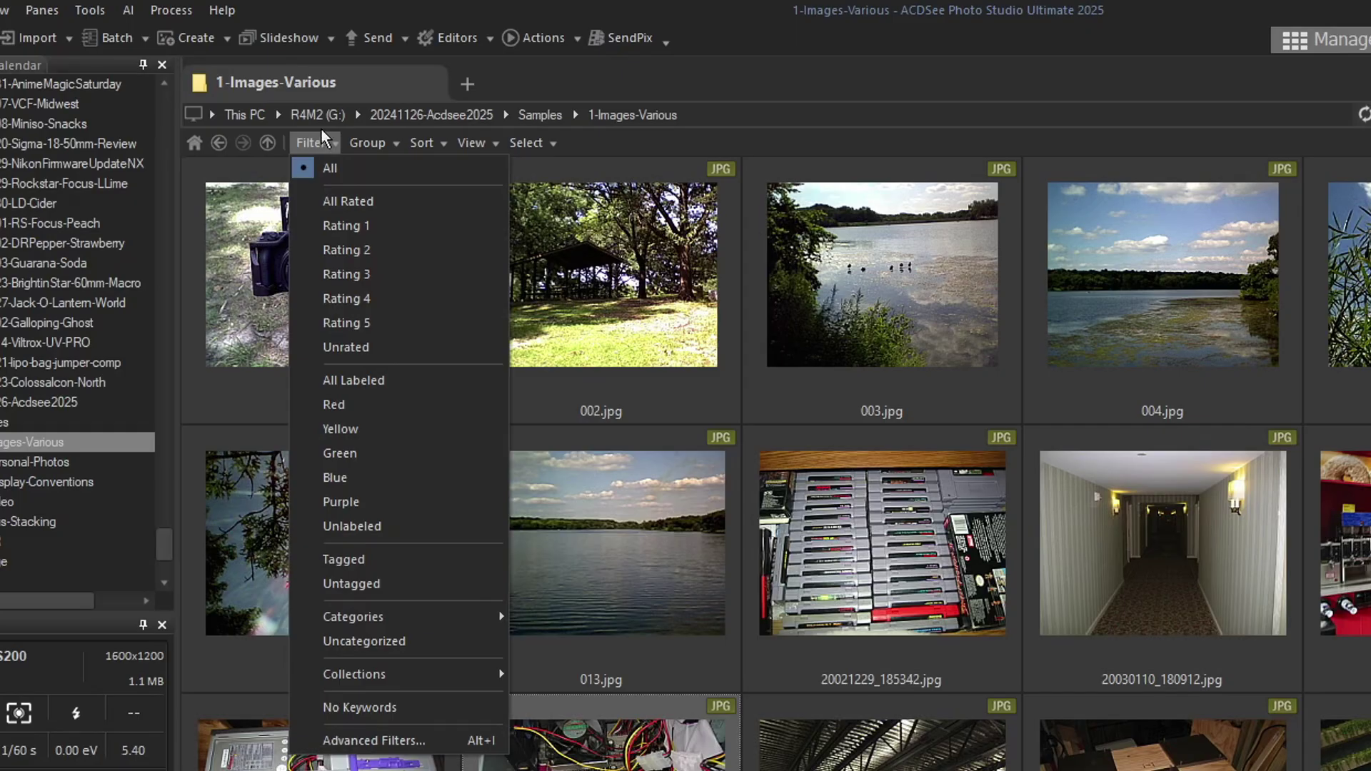
pyautogui.click(367, 143)
pyautogui.click(266, 239)
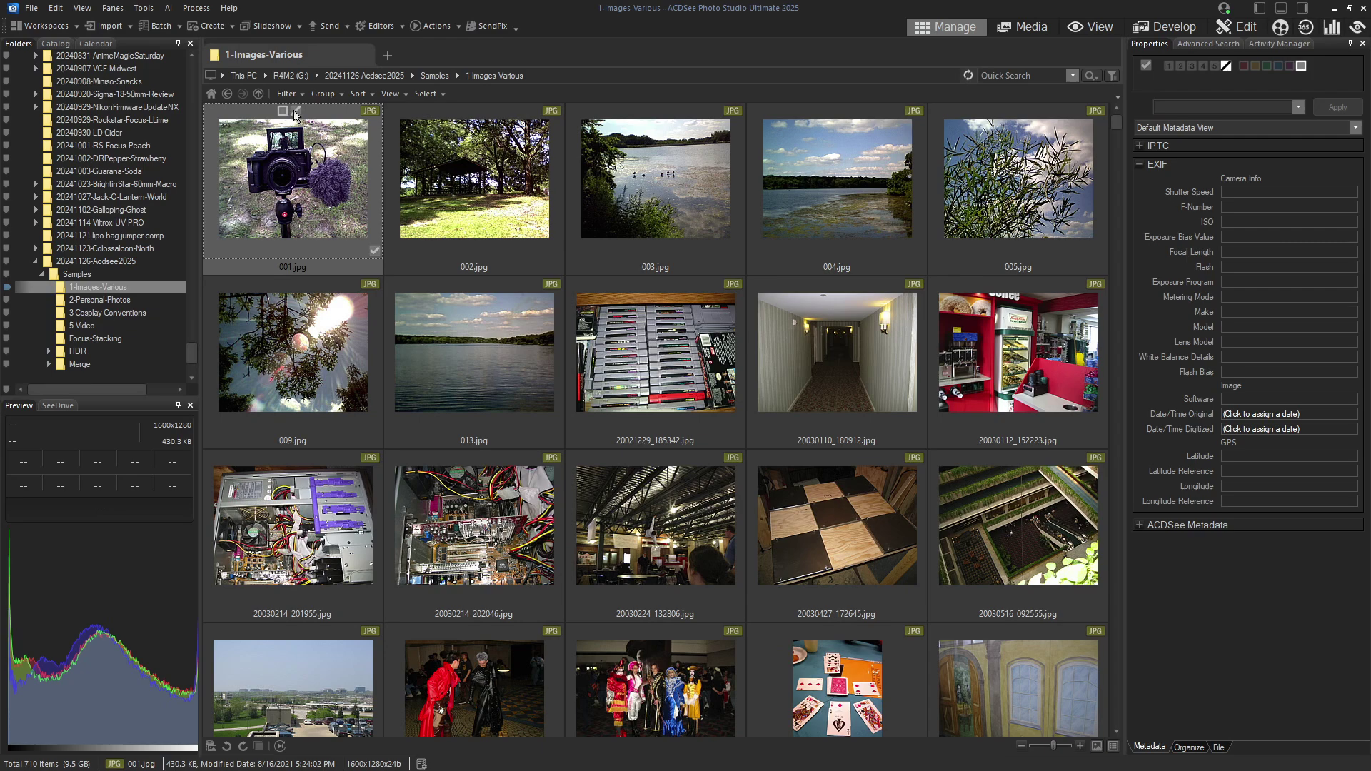
pyautogui.click(288, 93)
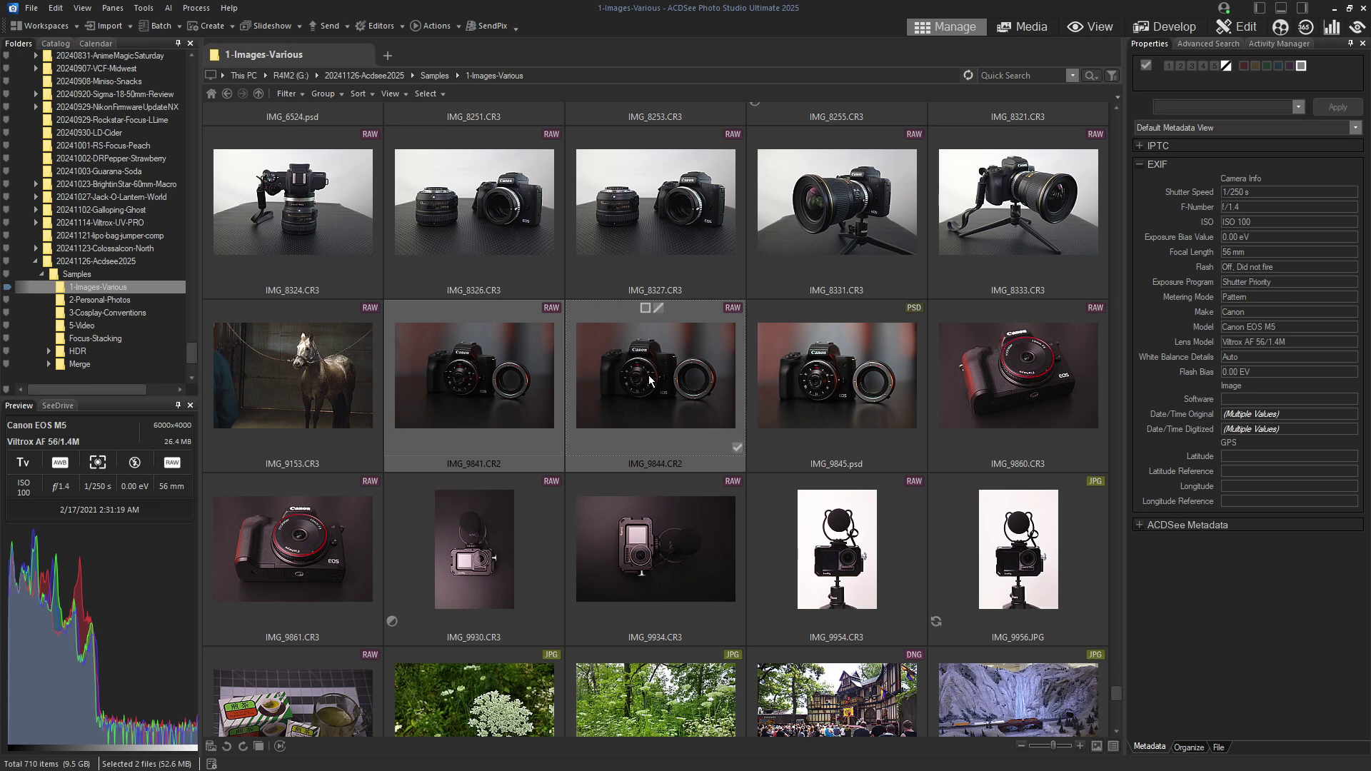
# Compare IMG_9841.CR2 and IMG_9844.CR2 side by side, examining the lens markings and camera logos up close.
pyautogui.click(144, 8)
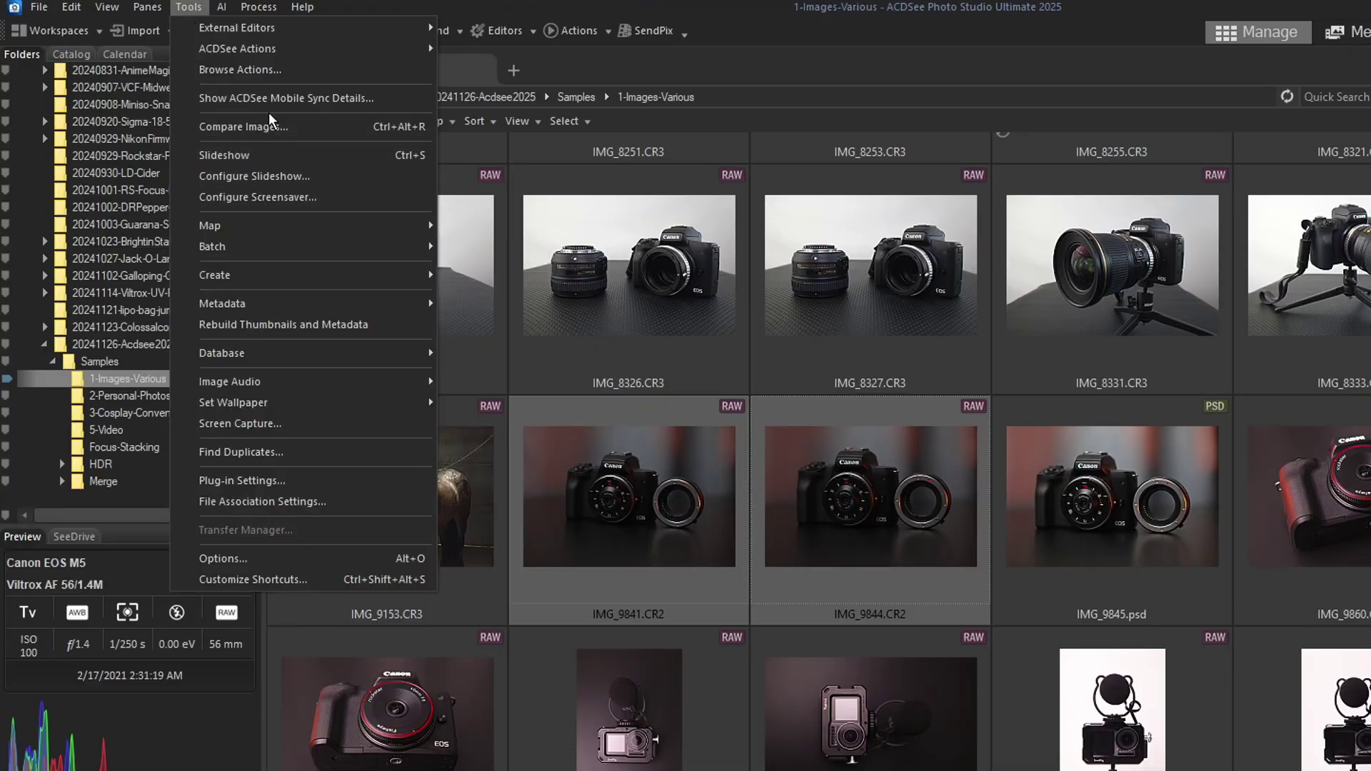
pyautogui.click(280, 127)
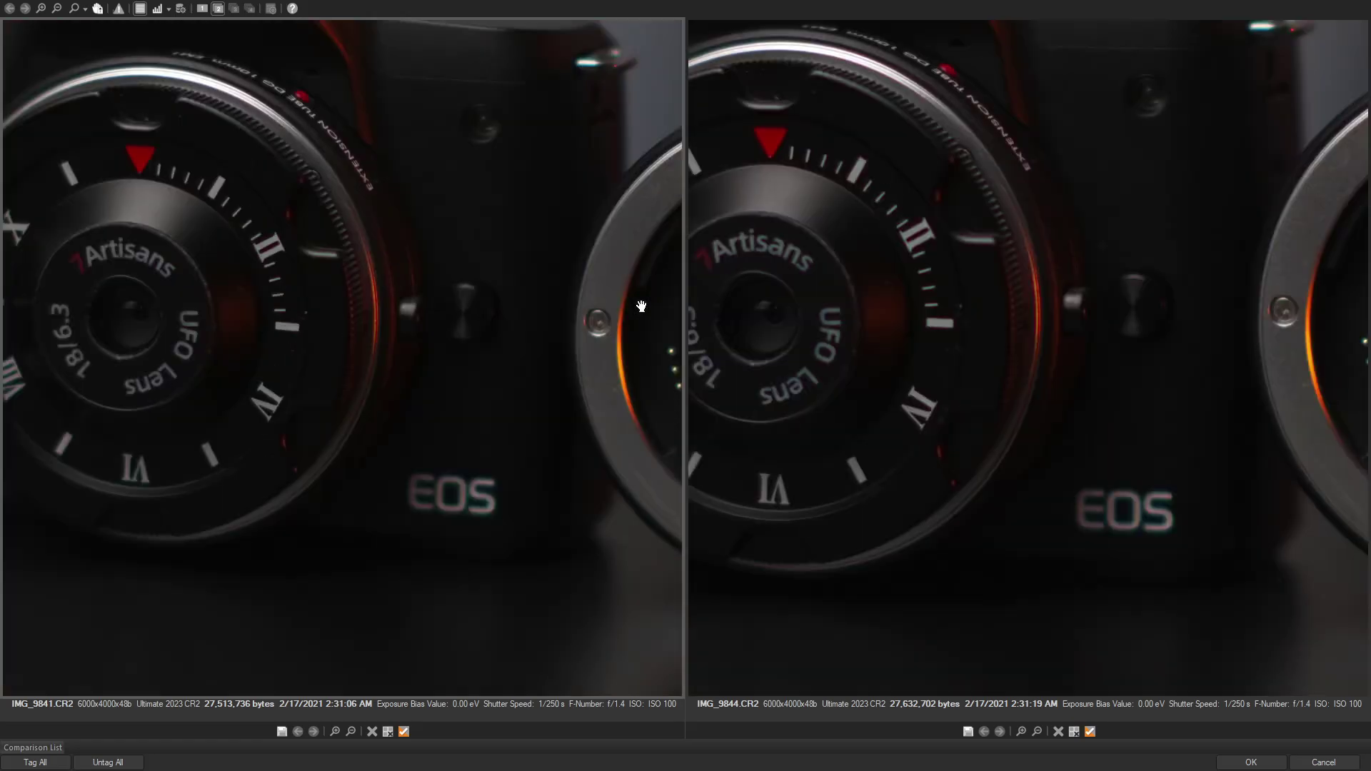
pyautogui.click(642, 307)
pyautogui.click(643, 300)
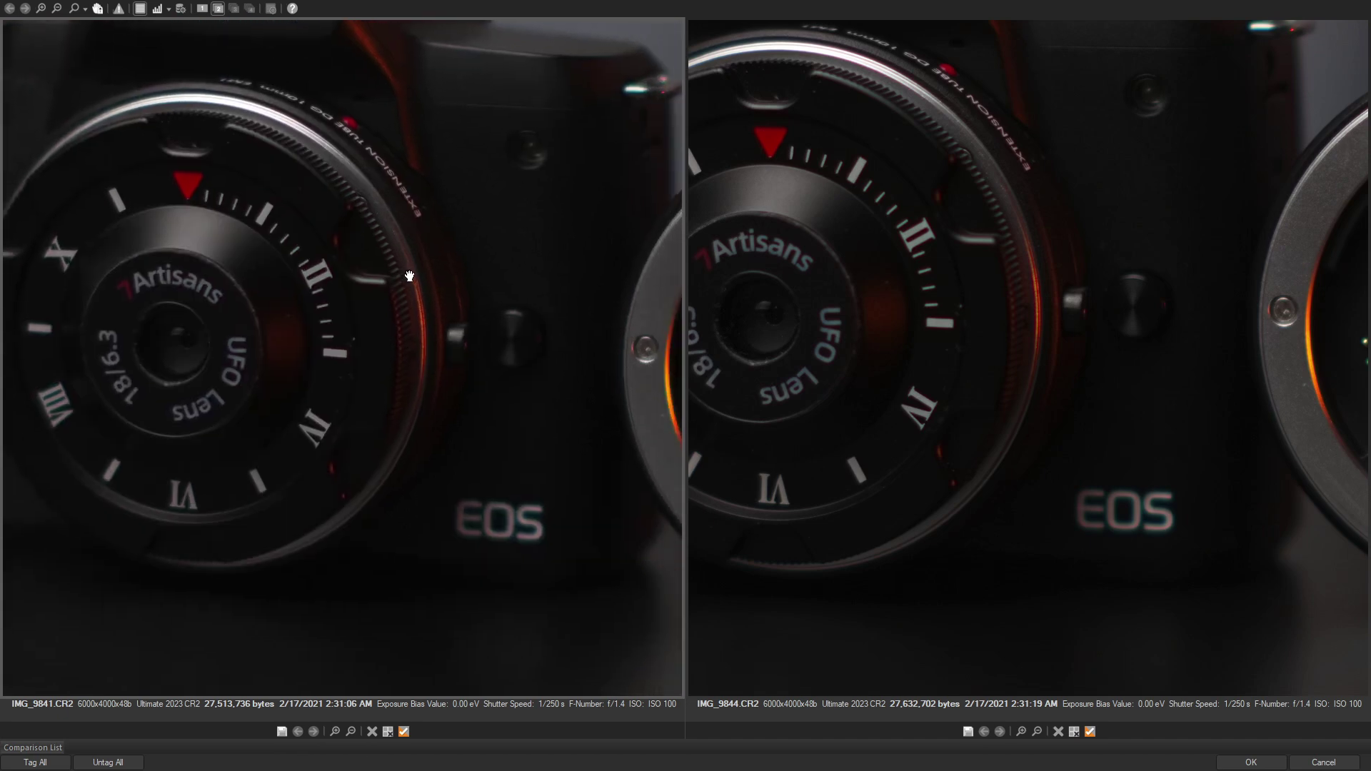
pyautogui.click(500, 220)
pyautogui.click(499, 221)
pyautogui.moveTo(499, 220); pyautogui.dragTo(521, 174)
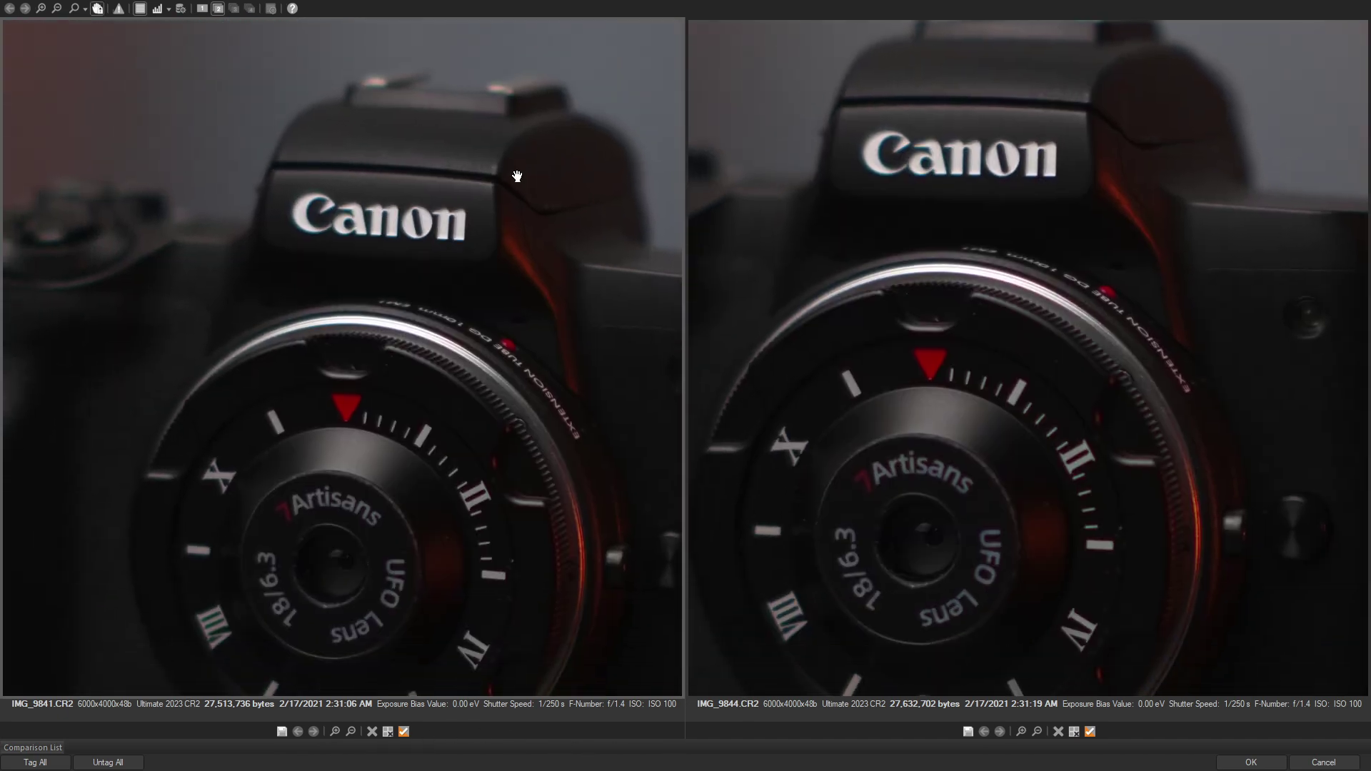
# Show the histograms of both compared camera photos beneath the full images.
pyautogui.press('h')
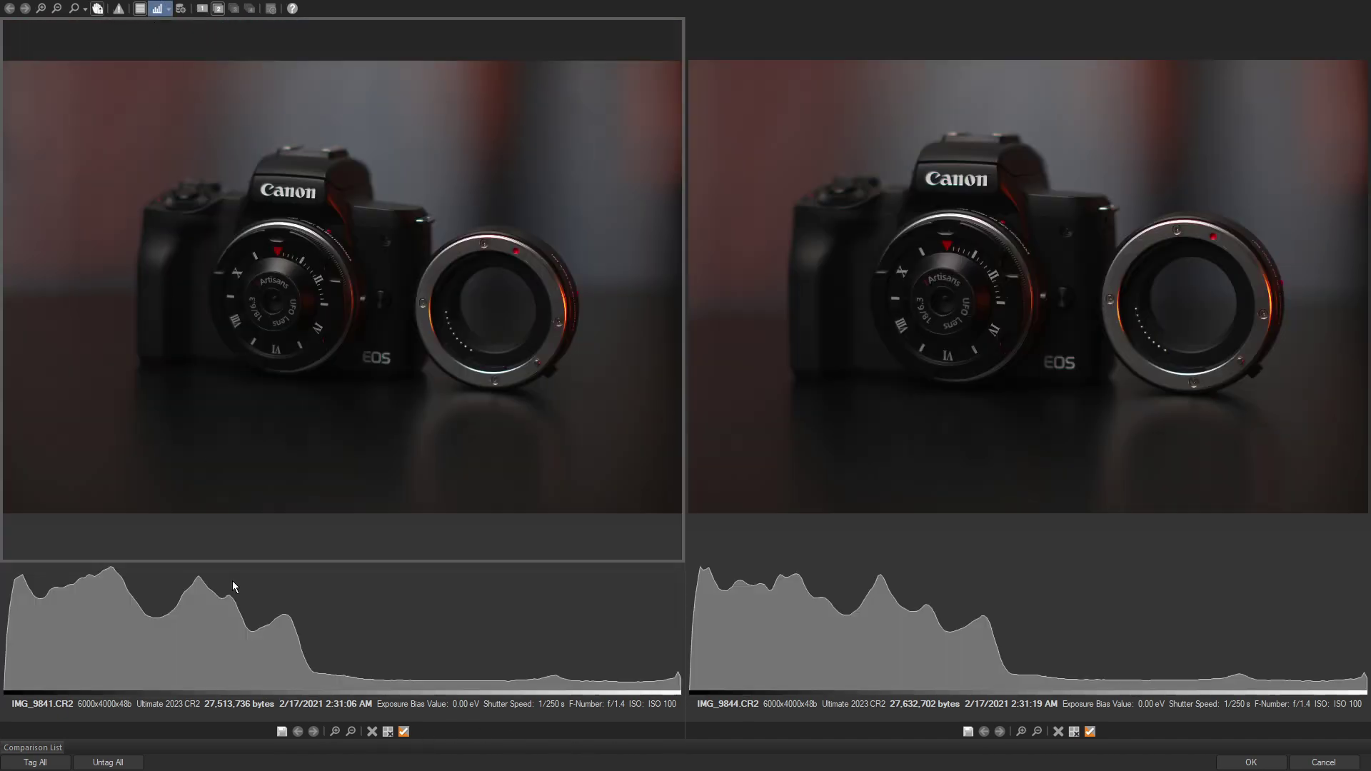
pyautogui.click(140, 8)
pyautogui.click(140, 9)
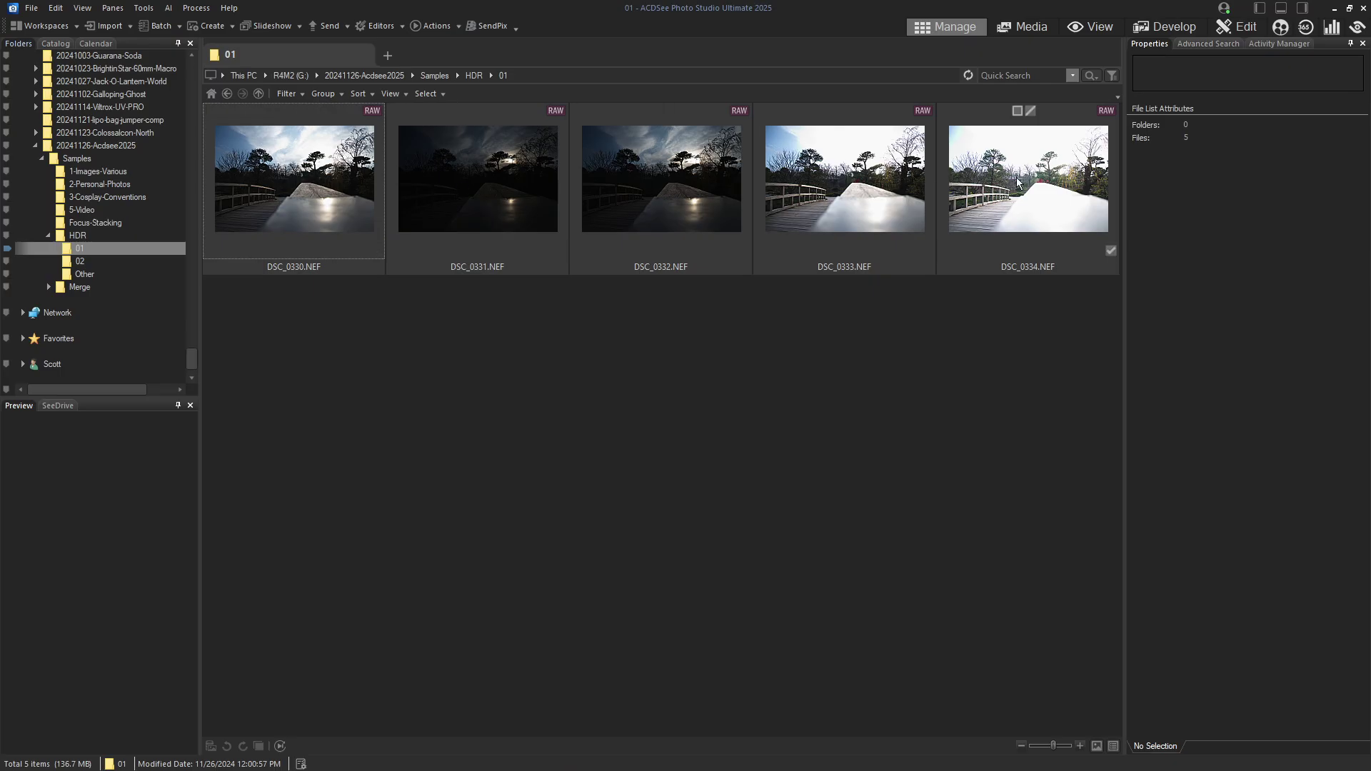
# Start an HDR merge of all five raw bridge photos, DSC_0330.NEF to DSC_0334.NEF.
pyautogui.hotkey('ctrl', 'a')
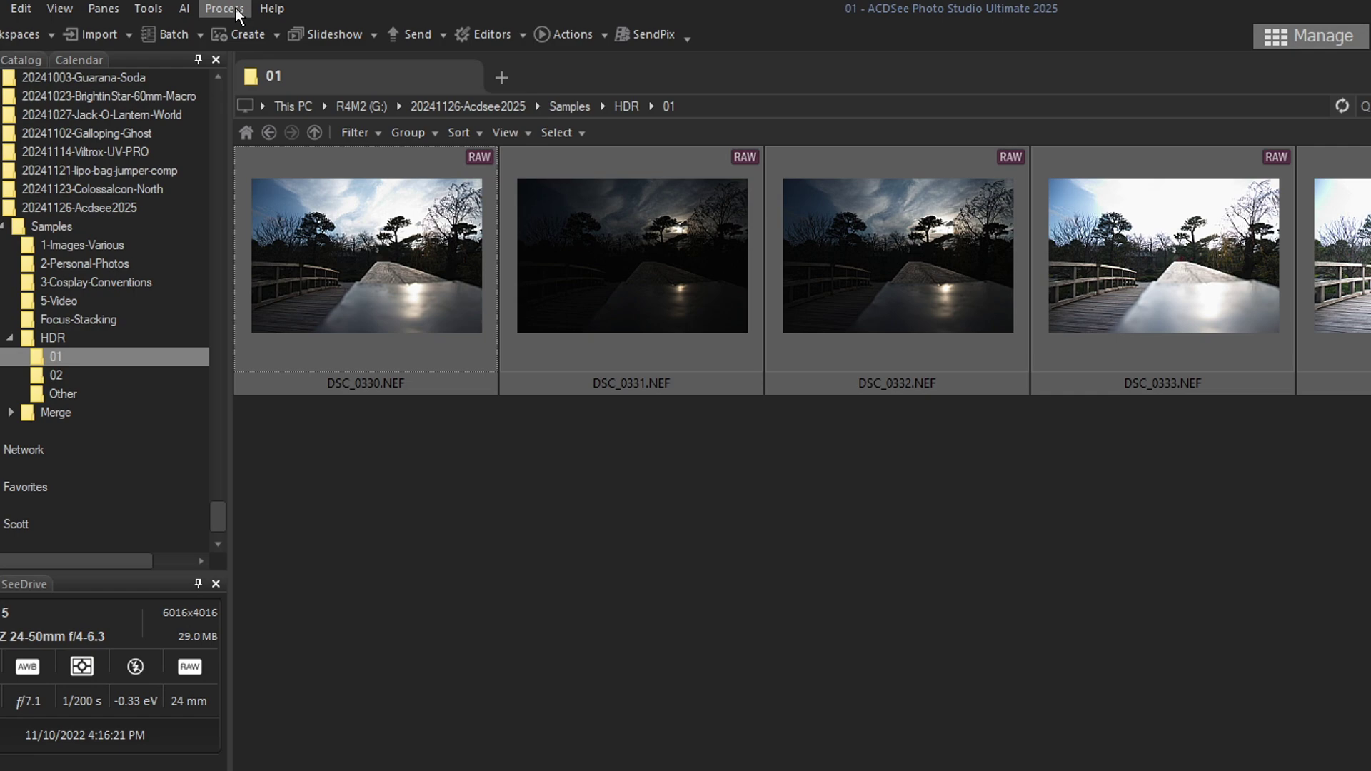
pyautogui.click(200, 8)
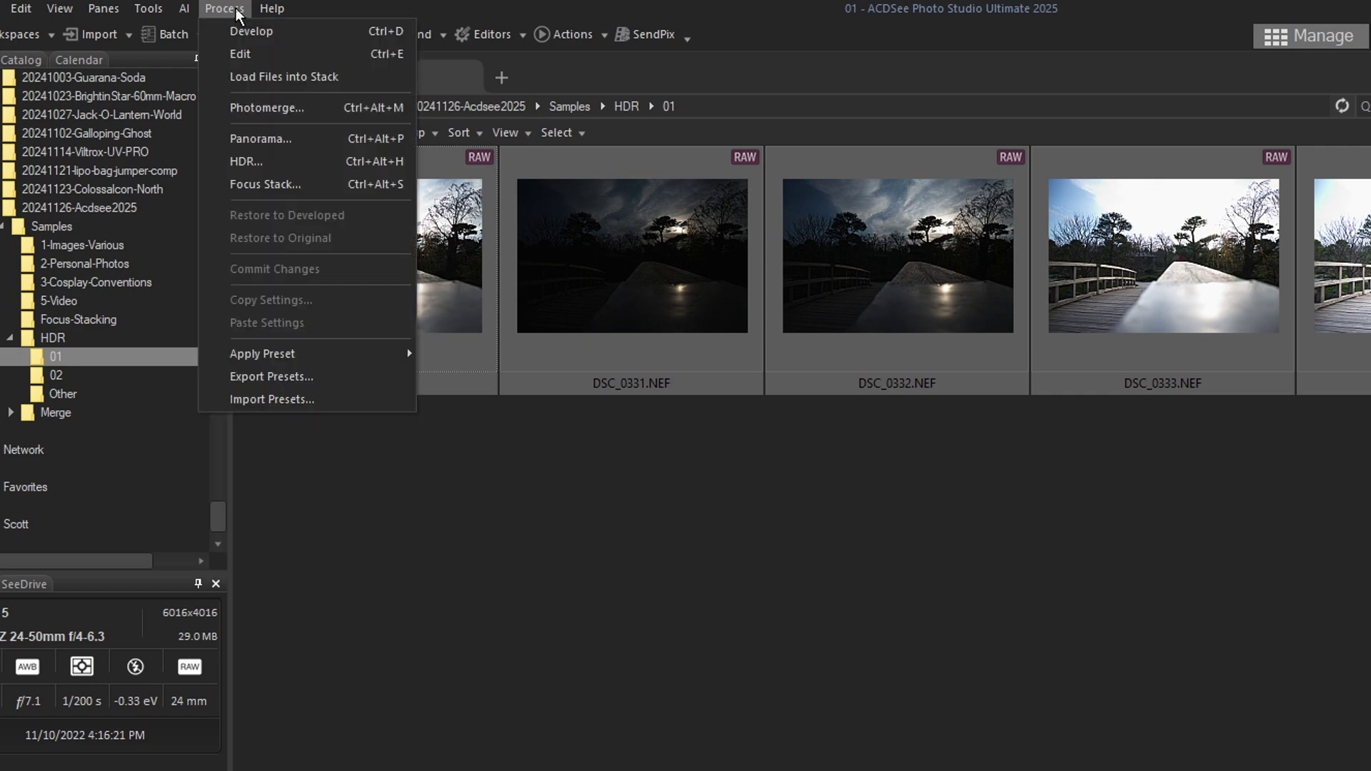
pyautogui.click(272, 164)
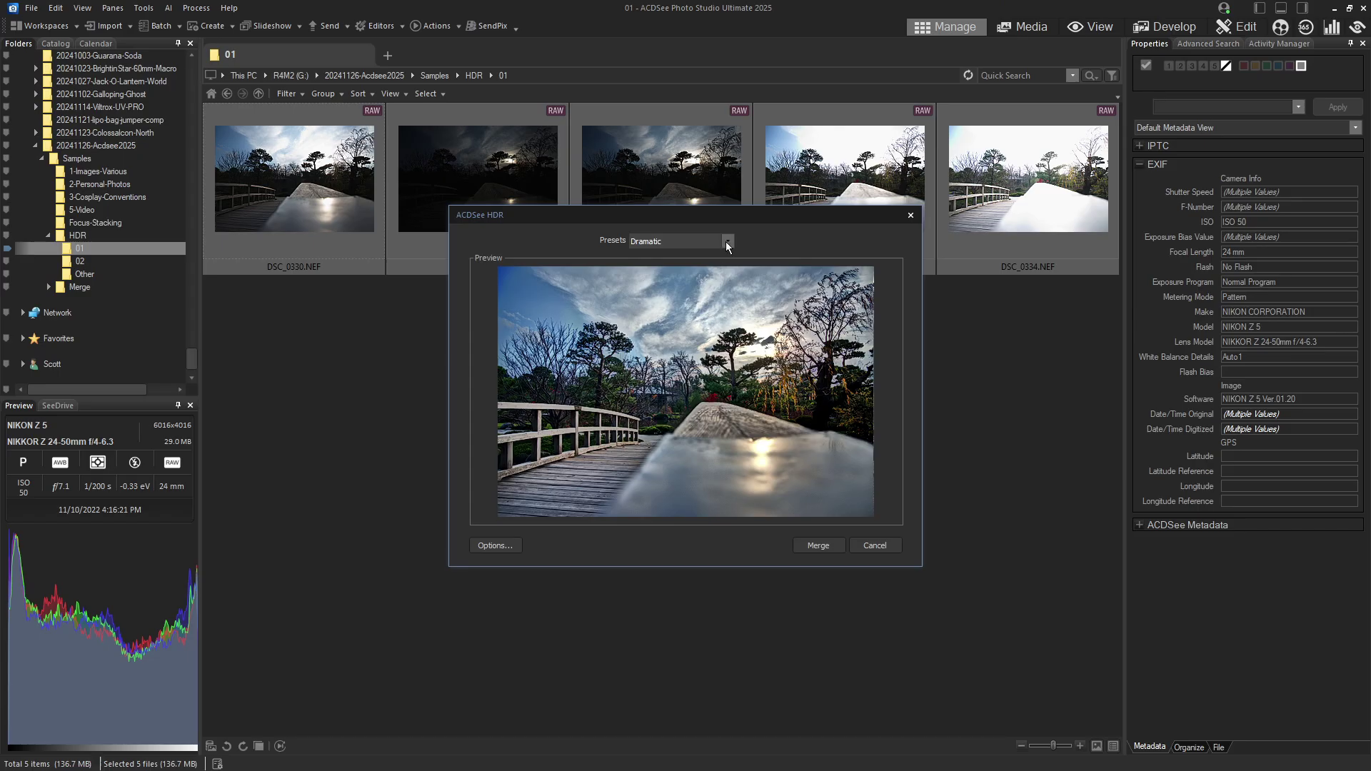
# Preview the Black and White, Detailed and Natural HDR presets, and settle on Detailed.
pyautogui.click(725, 242)
pyautogui.click(721, 256)
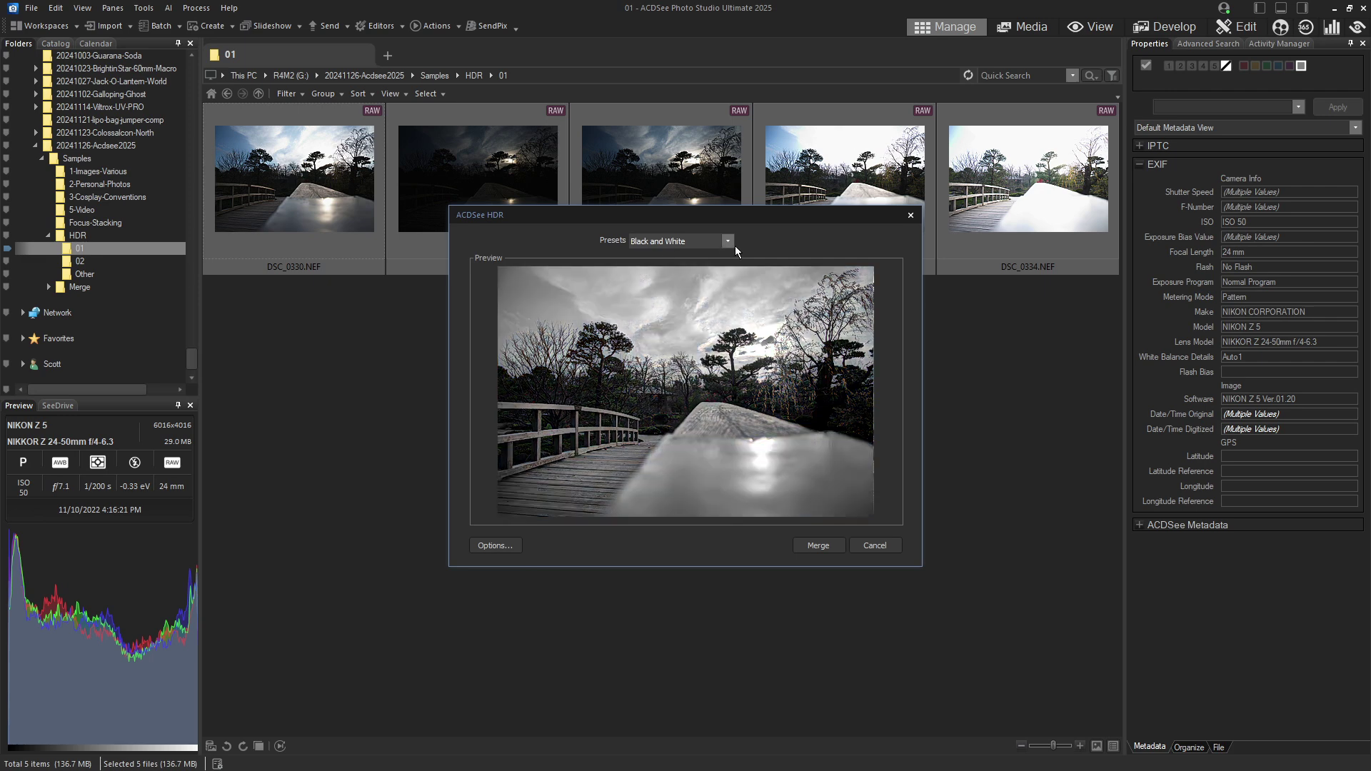
pyautogui.click(730, 242)
pyautogui.click(692, 270)
pyautogui.click(727, 244)
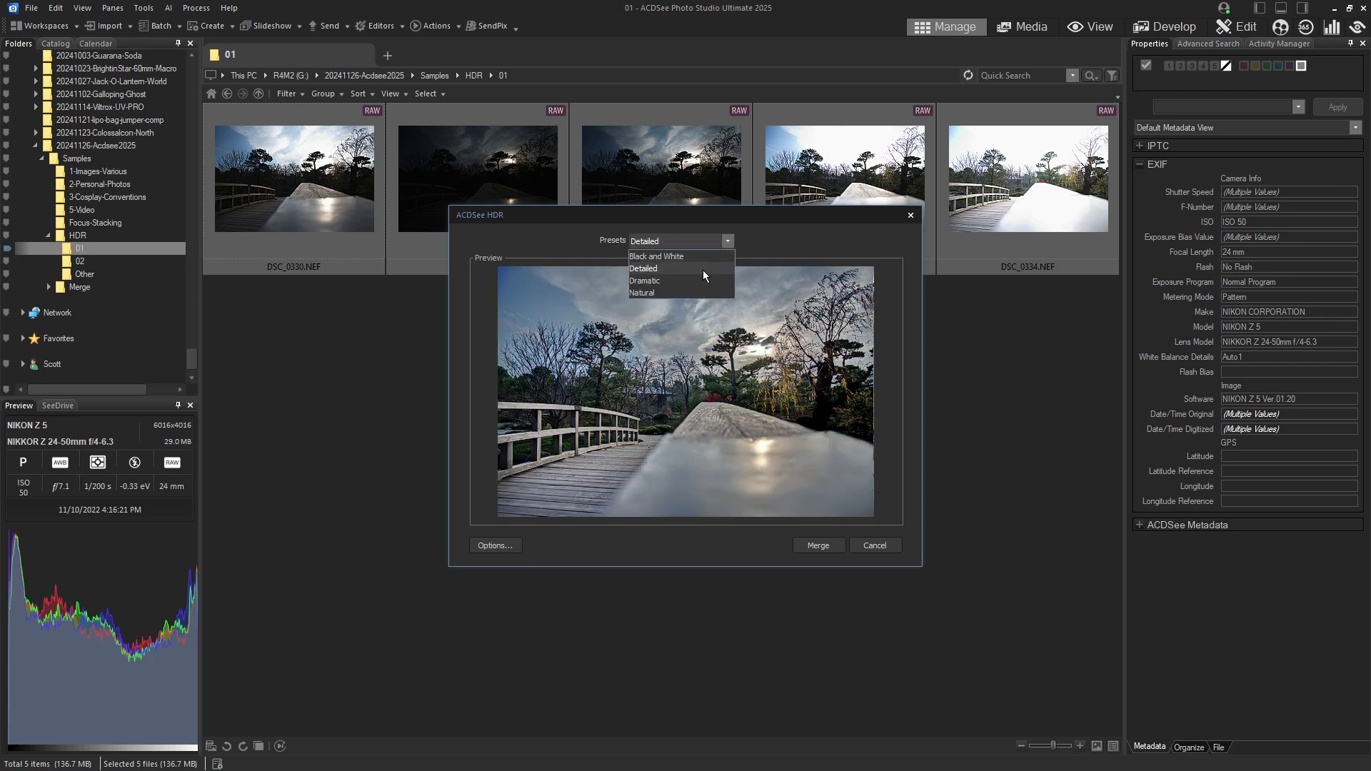
pyautogui.click(678, 293)
pyautogui.click(726, 242)
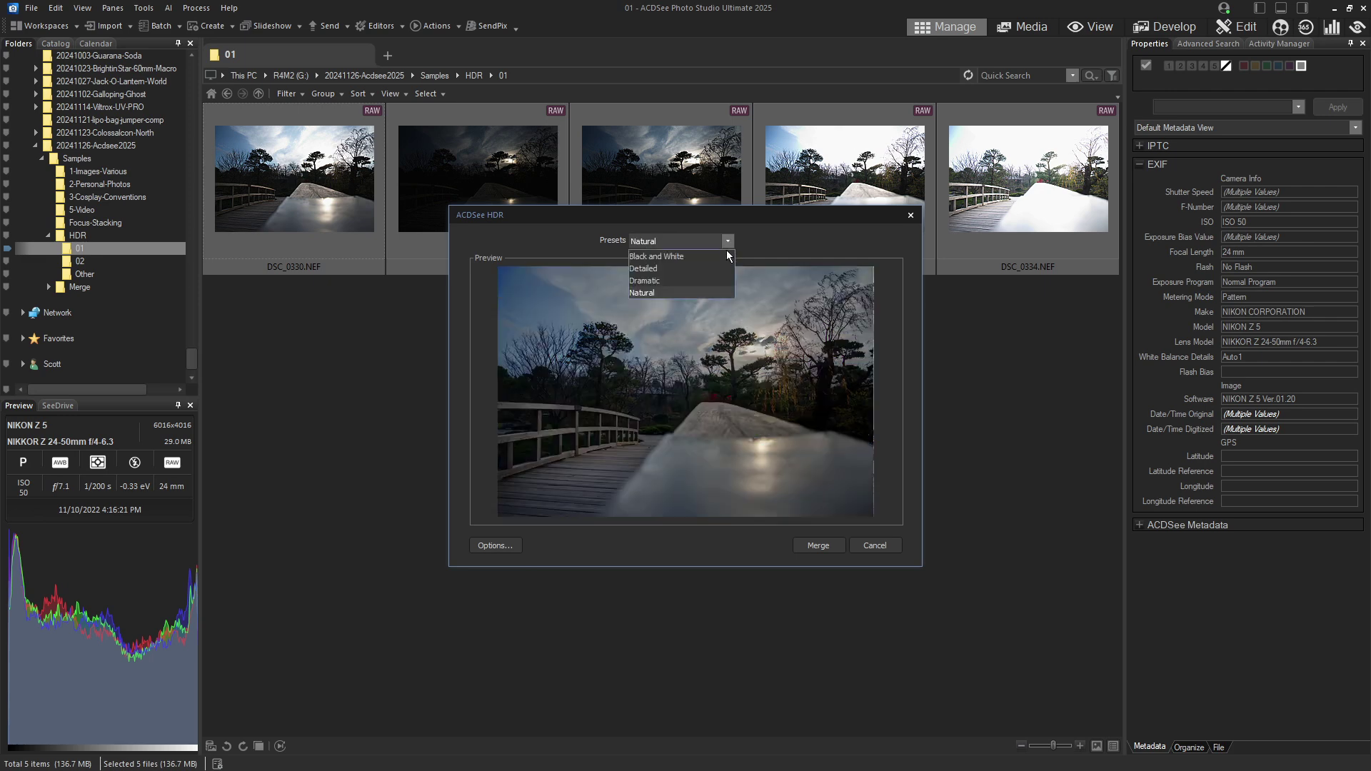
pyautogui.click(679, 270)
# Change the output file format of the HDR merge to PNG.
pyautogui.click(480, 545)
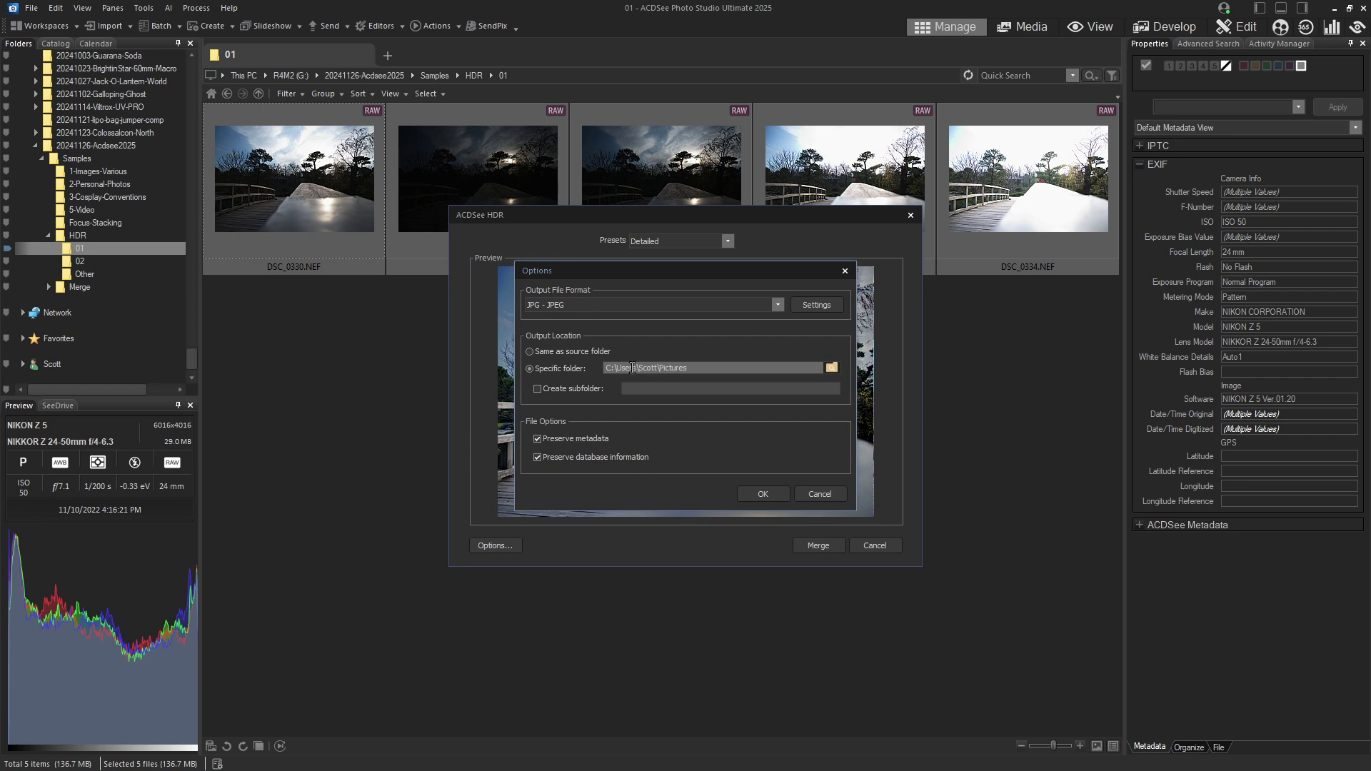
pyautogui.click(777, 305)
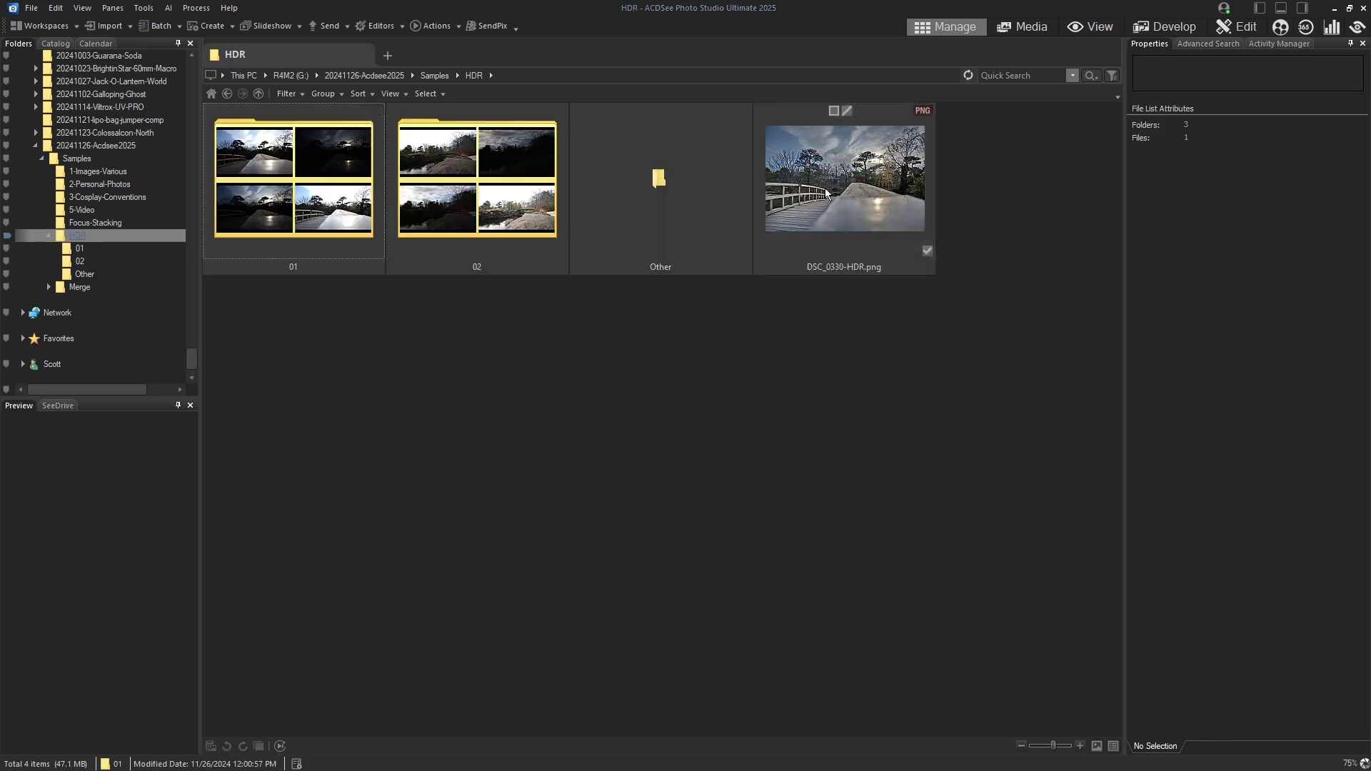
# Open DSC_0330-HDR.png in View mode and inspect the background trees and hanging branches at 100%.
pyautogui.click(826, 192)
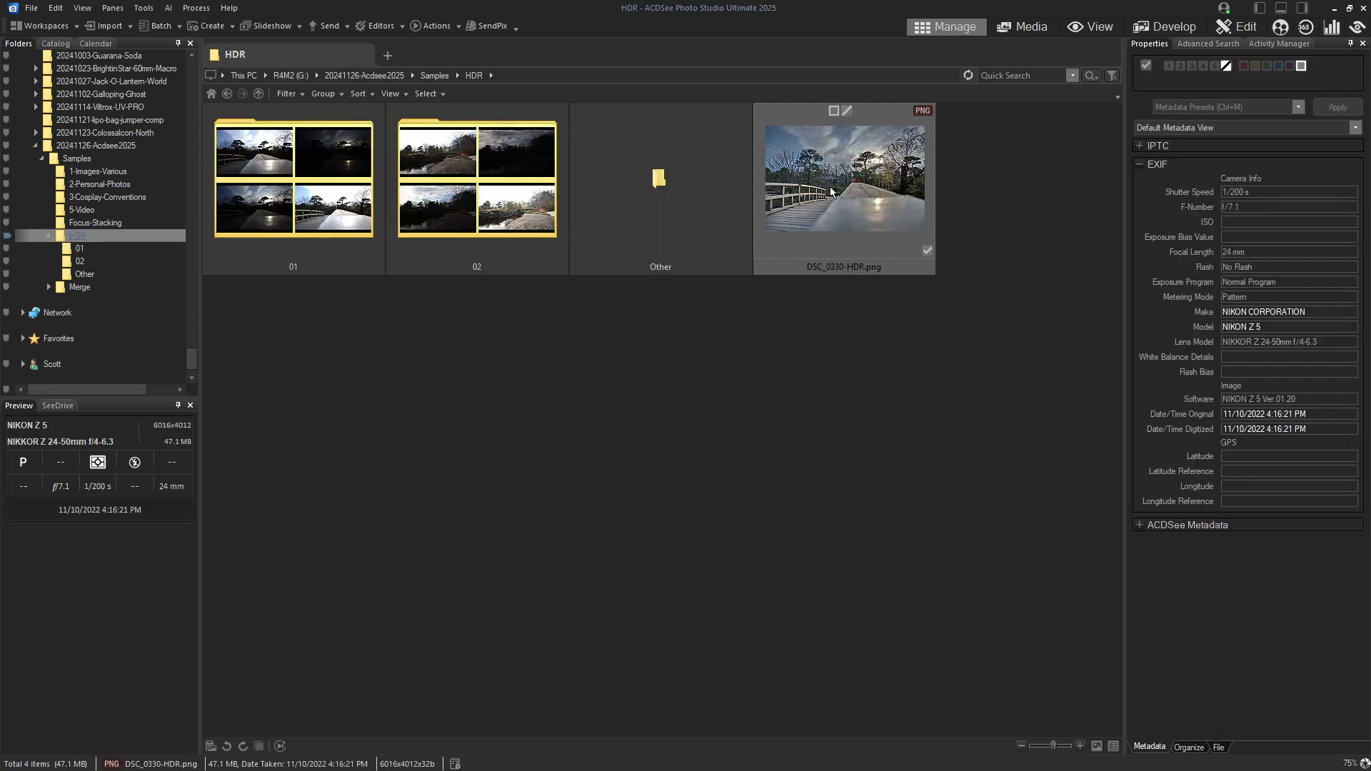
pyautogui.click(1085, 28)
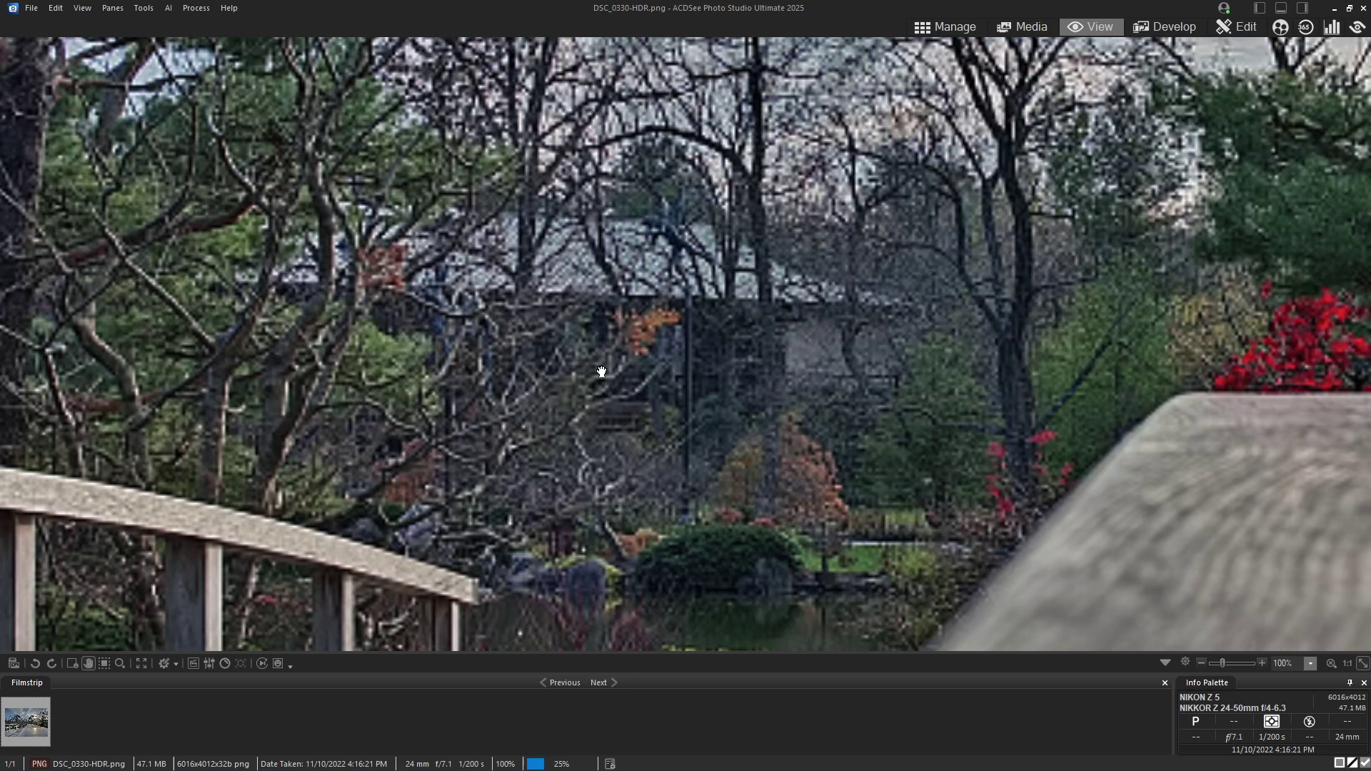
pyautogui.click(600, 370)
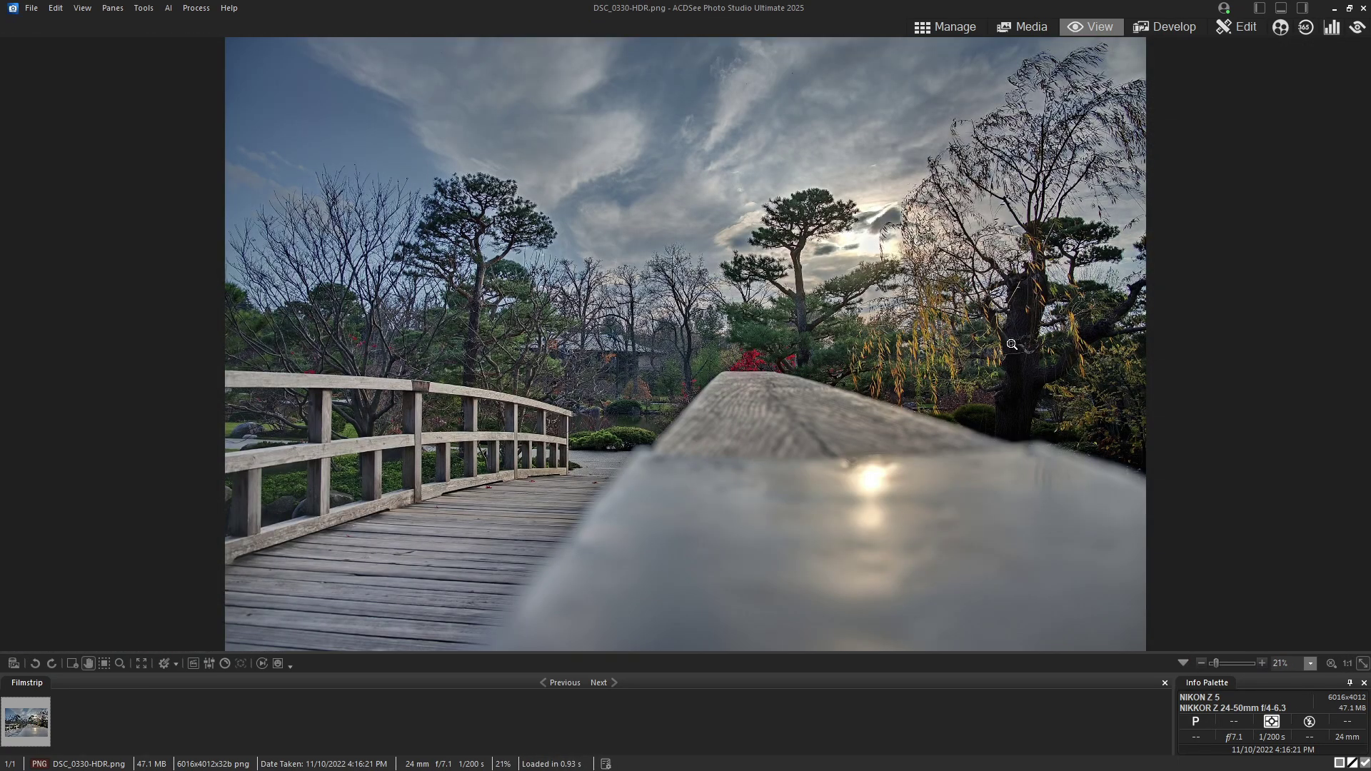
pyautogui.click(974, 317)
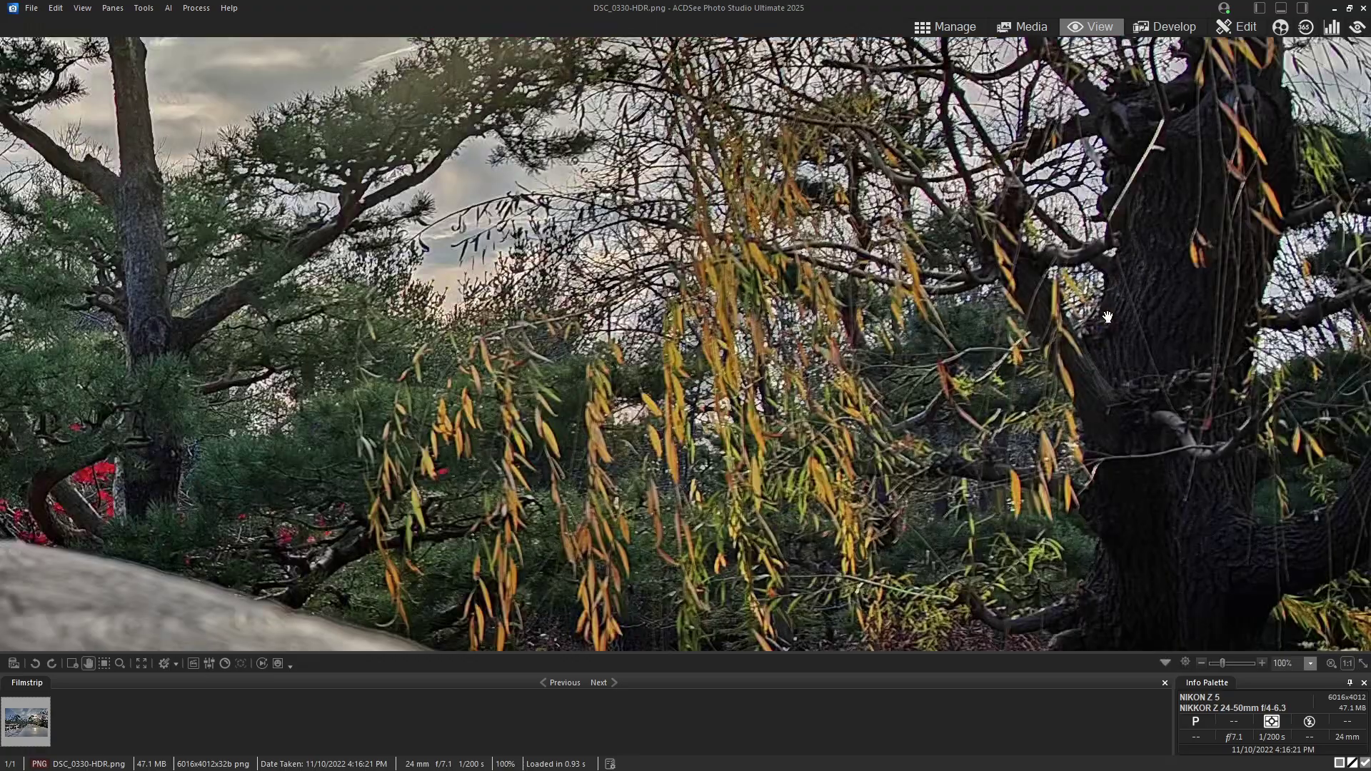
pyautogui.press('/')
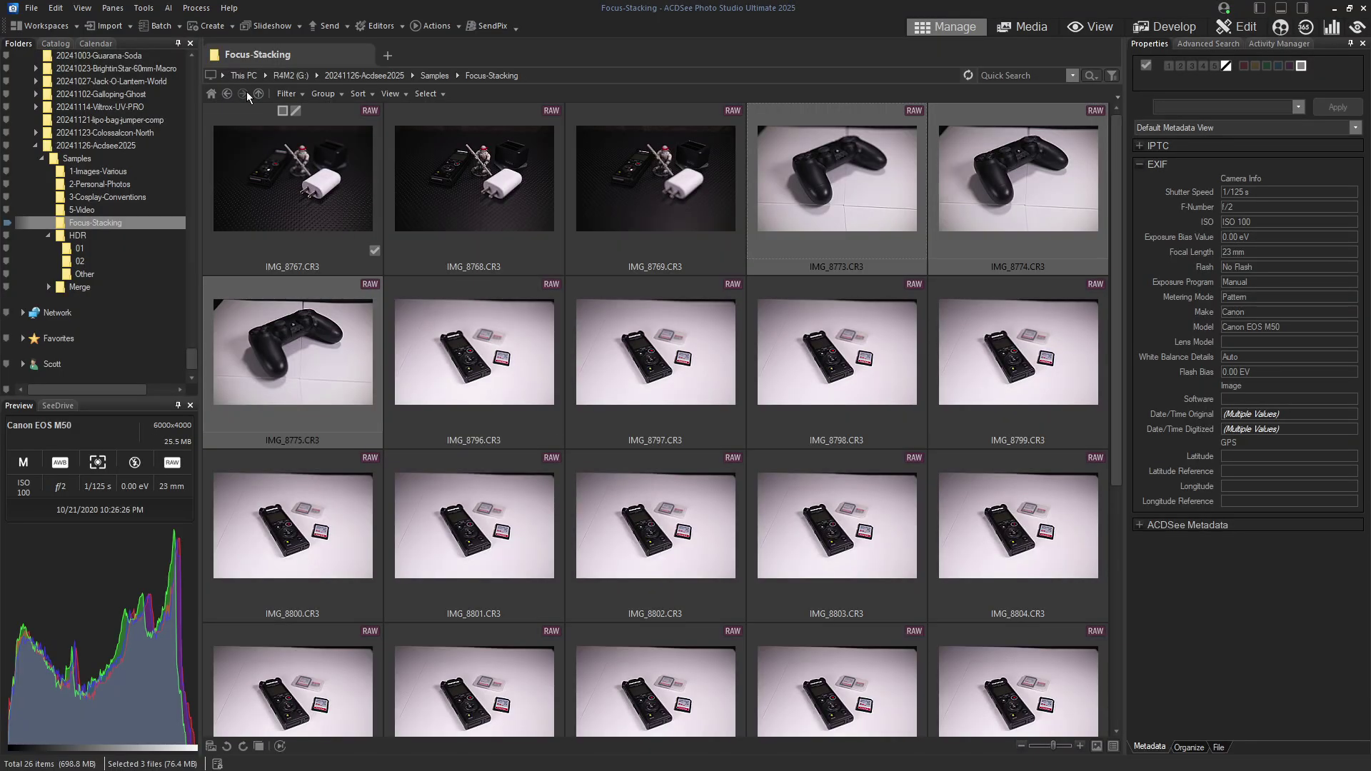
# Focus stack the three selected game controller photos, IMG_8773.CR3 to IMG_8775.CR3.
pyautogui.click(195, 8)
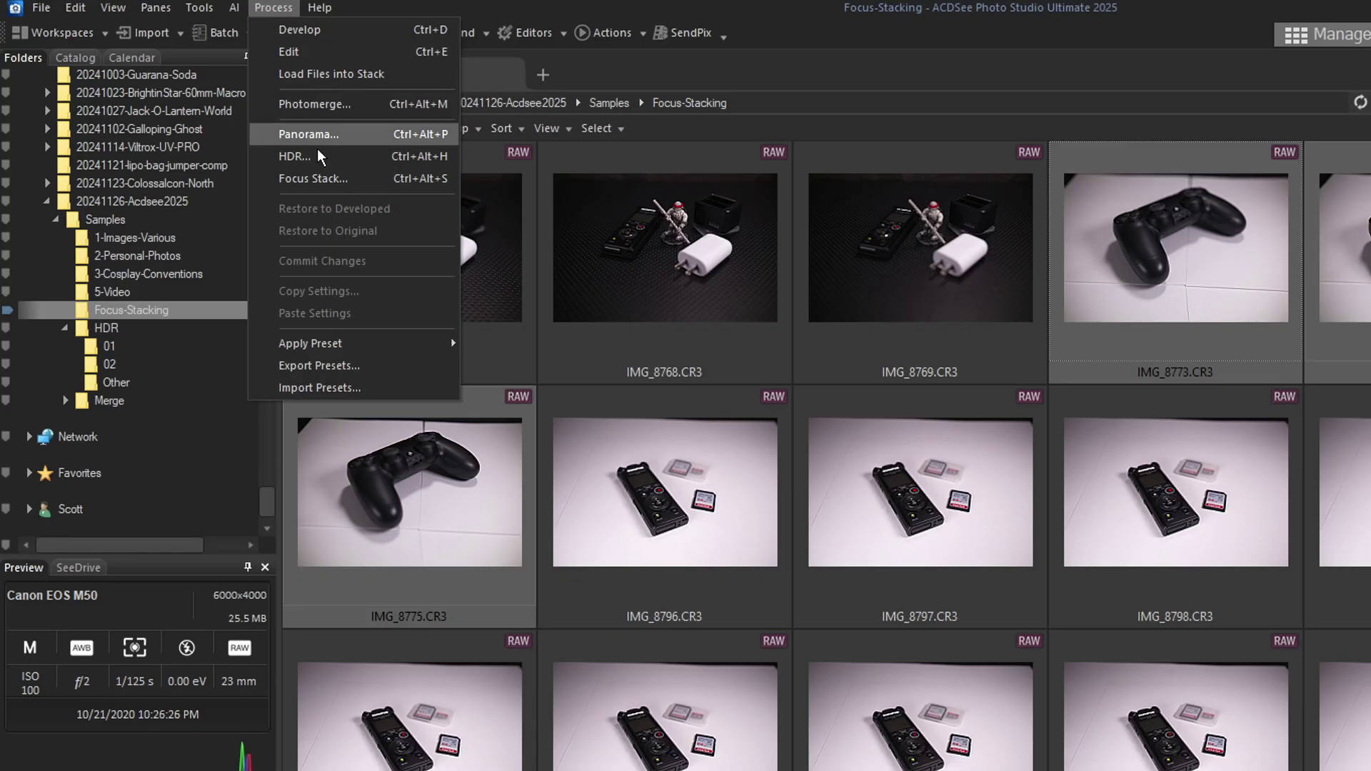
pyautogui.click(329, 180)
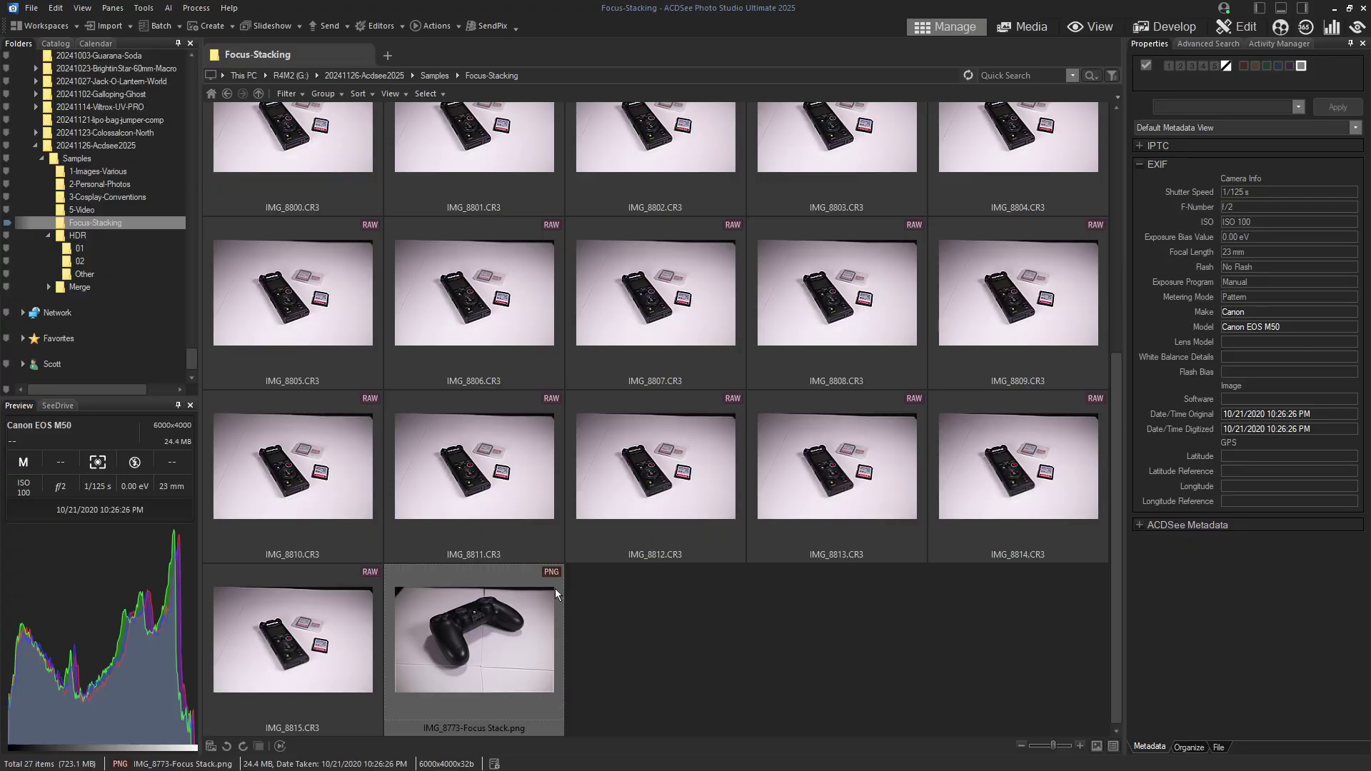
# Compare the source photos IMG_8773.CR3 and IMG_8775.CR3 side by side with the merged IMG_8773-Focus Stack.png.
pyautogui.scroll(5, 522, 614)
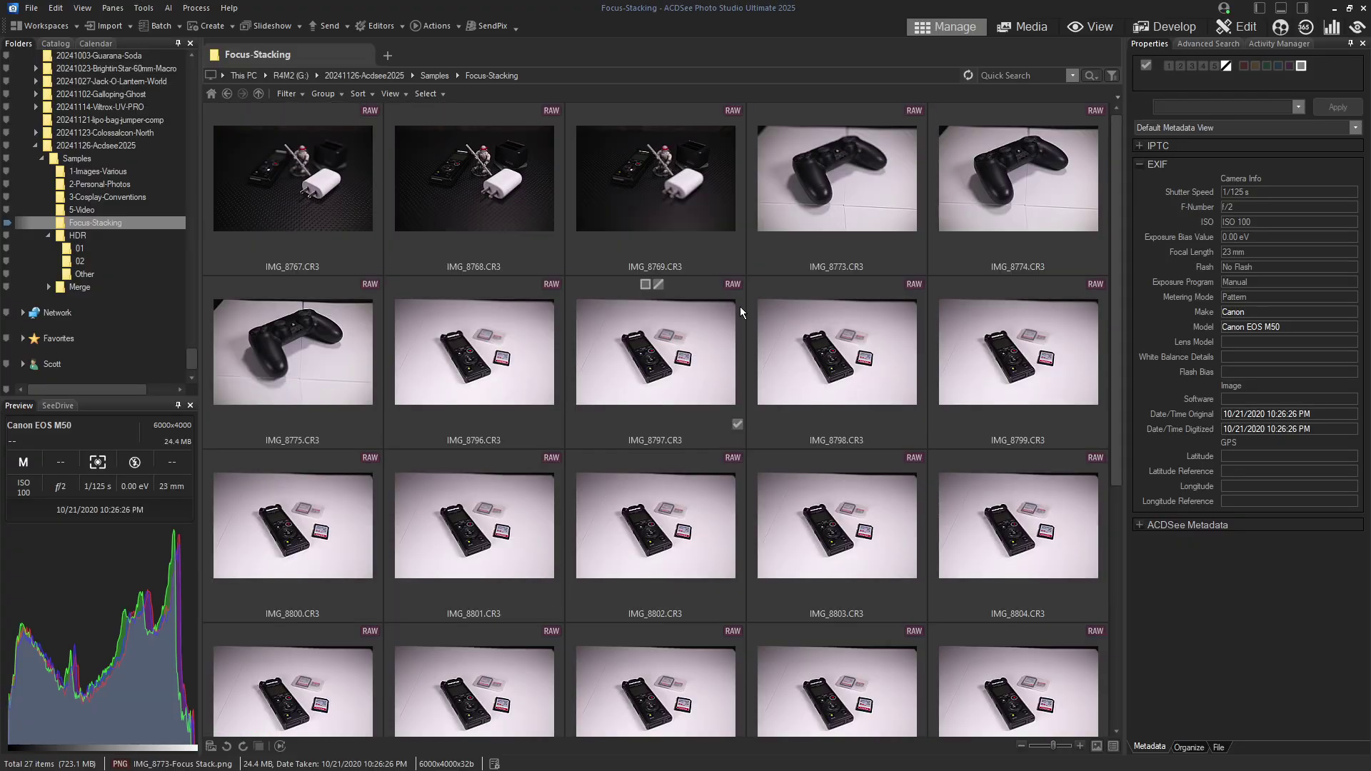
pyautogui.click(862, 193)
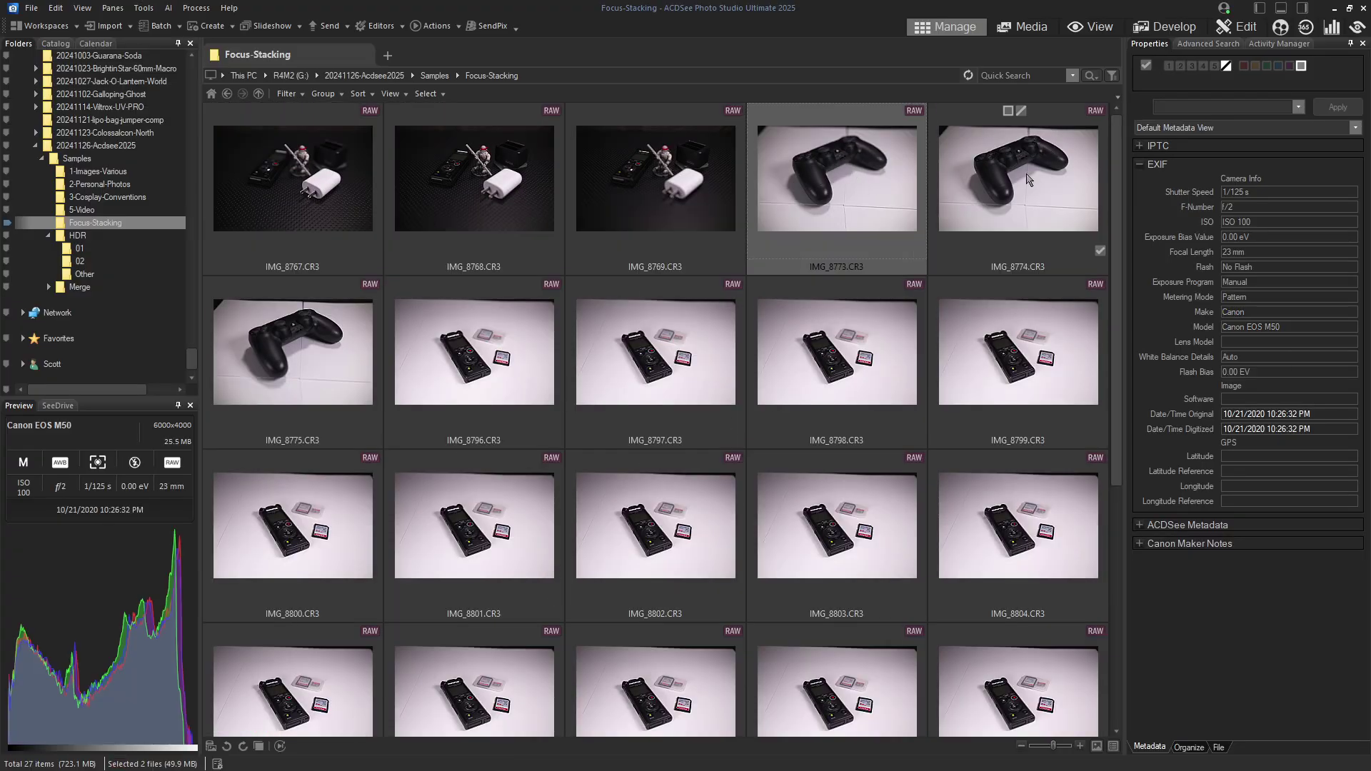
pyautogui.hotkey('shift', 'Right')
pyautogui.hotkey('shift', 'Right')
pyautogui.scroll(-5, 486, 543)
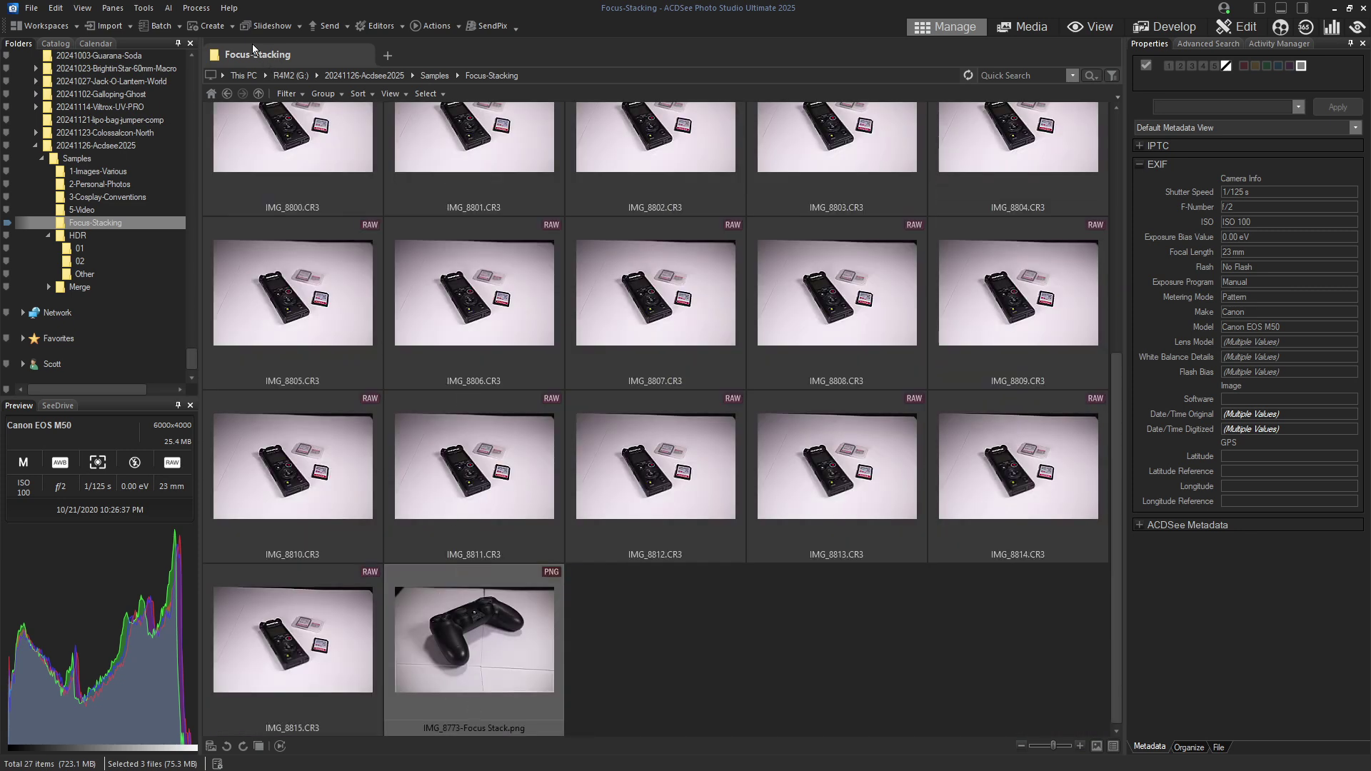
pyautogui.click(143, 8)
pyautogui.click(184, 102)
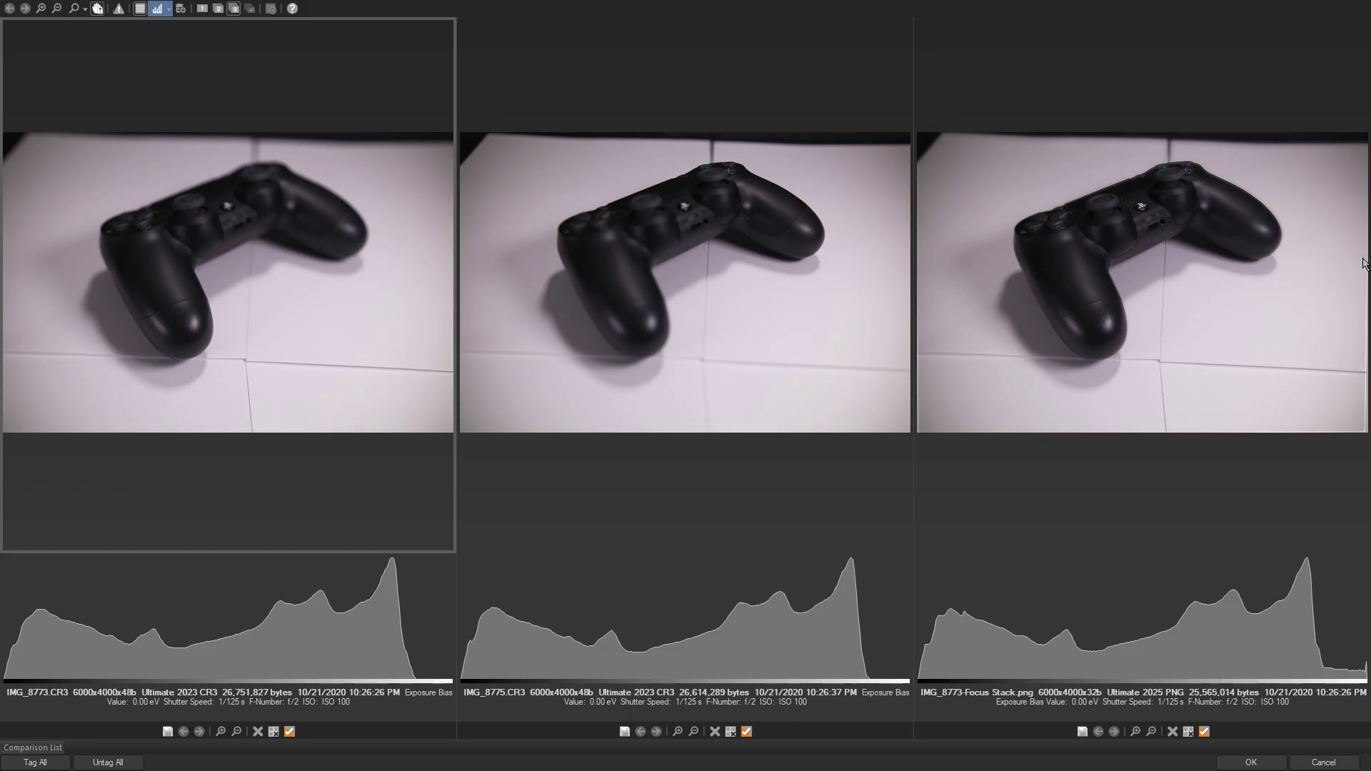
# Magnify the compared images and examine the textured tip of the controller's near grip for sharpness.
pyautogui.click(1145, 206)
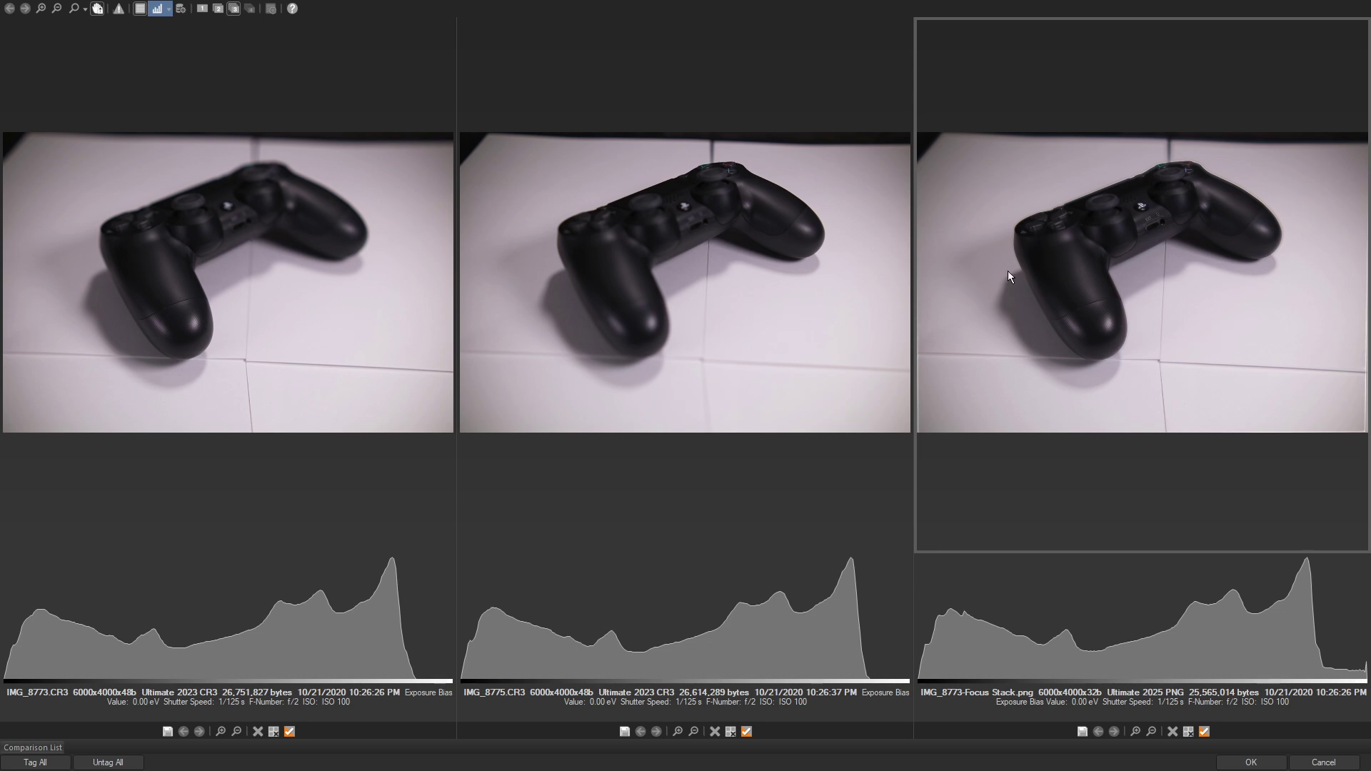
pyautogui.scroll(5, 986, 264)
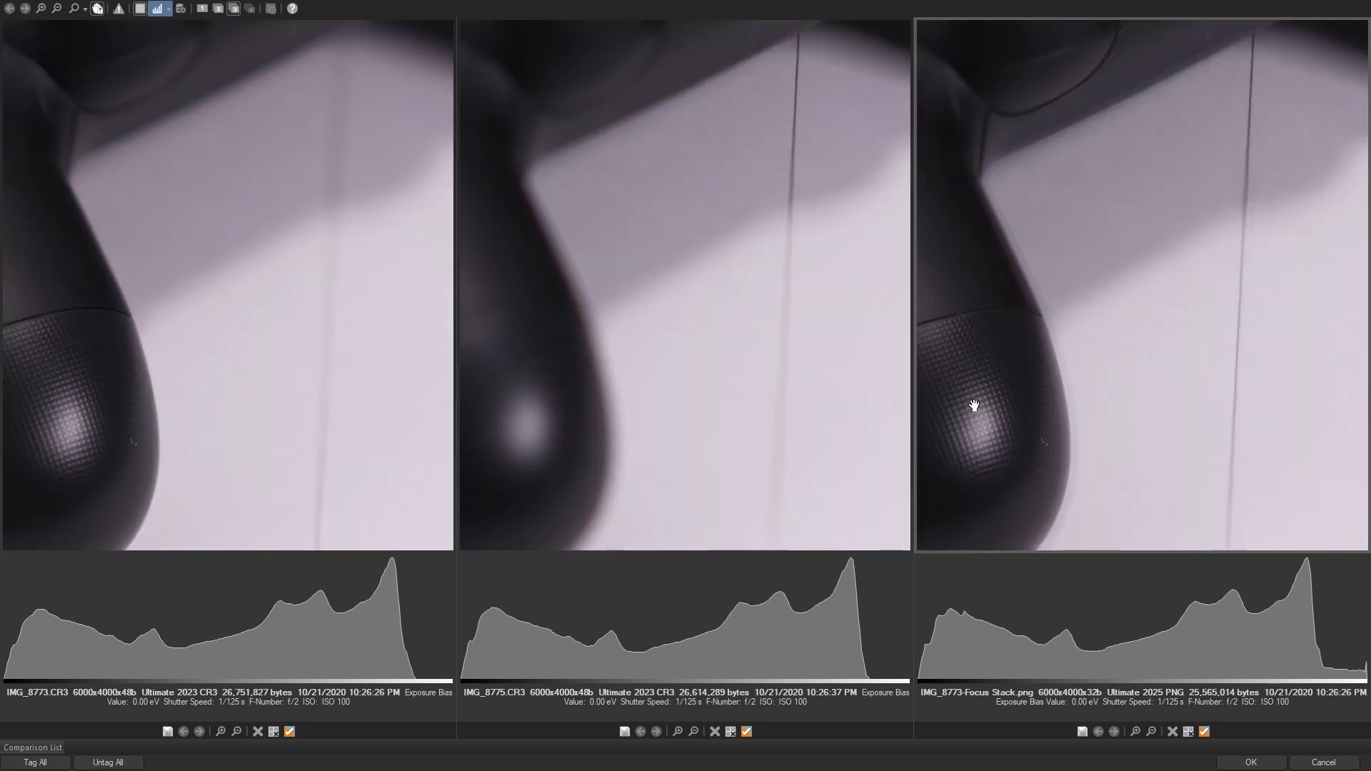
pyautogui.scroll(2, 1035, 386)
pyautogui.scroll(1, 1053, 368)
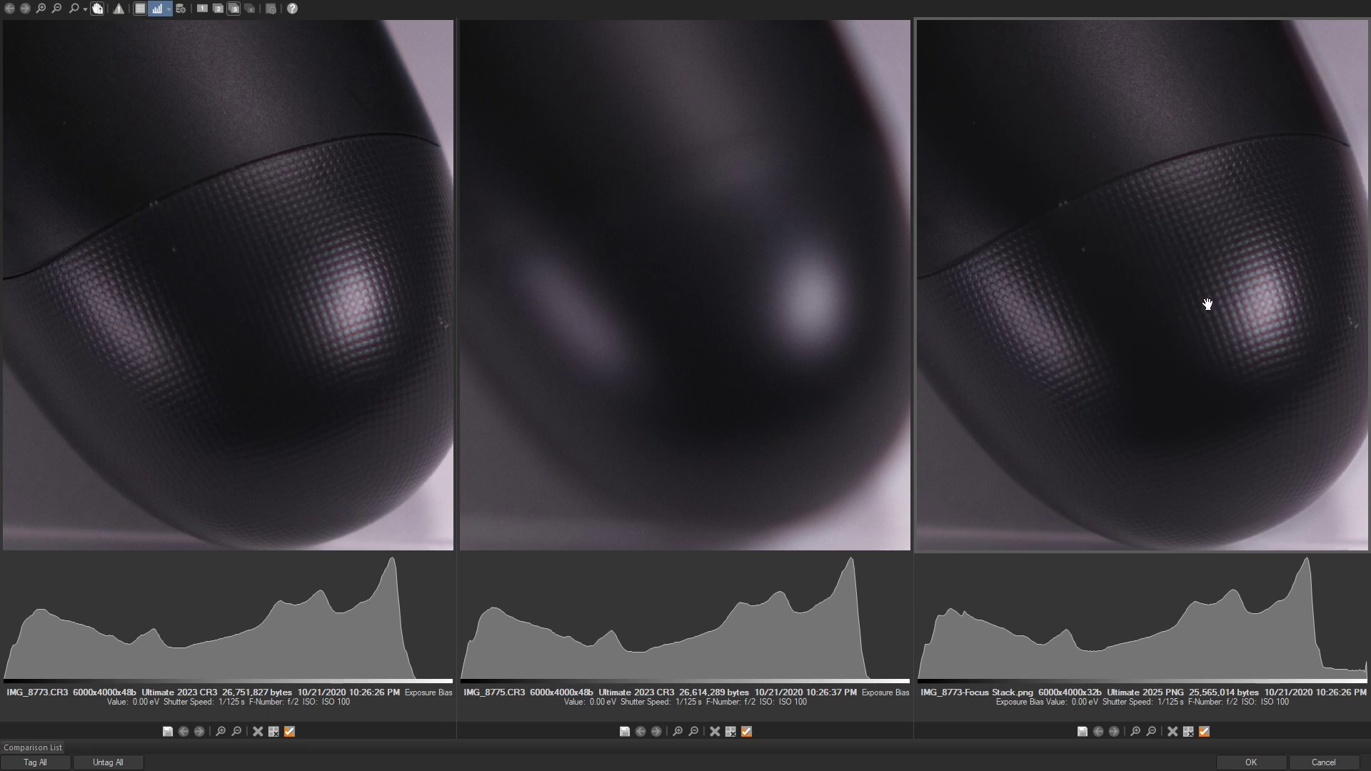
# Compare the focus on the controller's thumbstick, symbol buttons, logo, ports and far grip across the three images.
pyautogui.moveTo(687, 257); pyautogui.dragTo(749, 190)
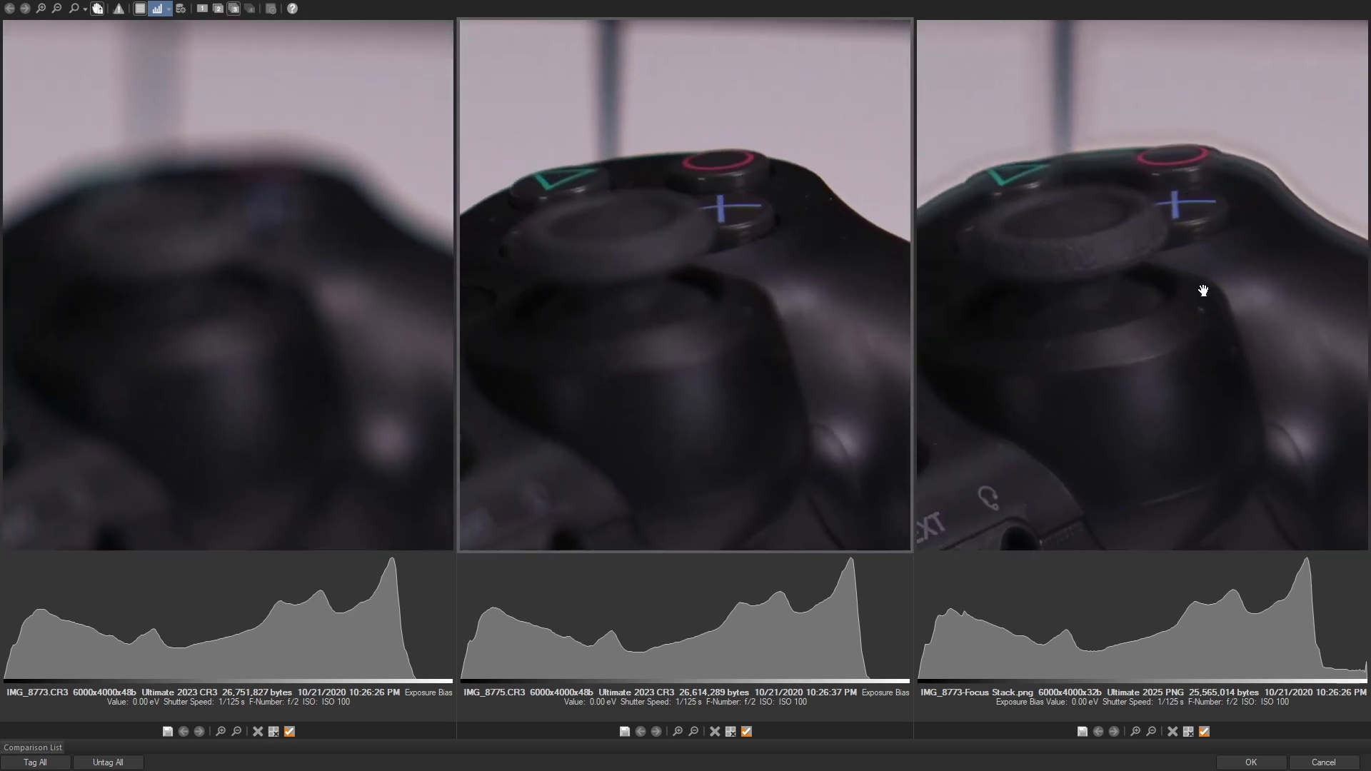
pyautogui.moveTo(511, 357); pyautogui.dragTo(576, 336)
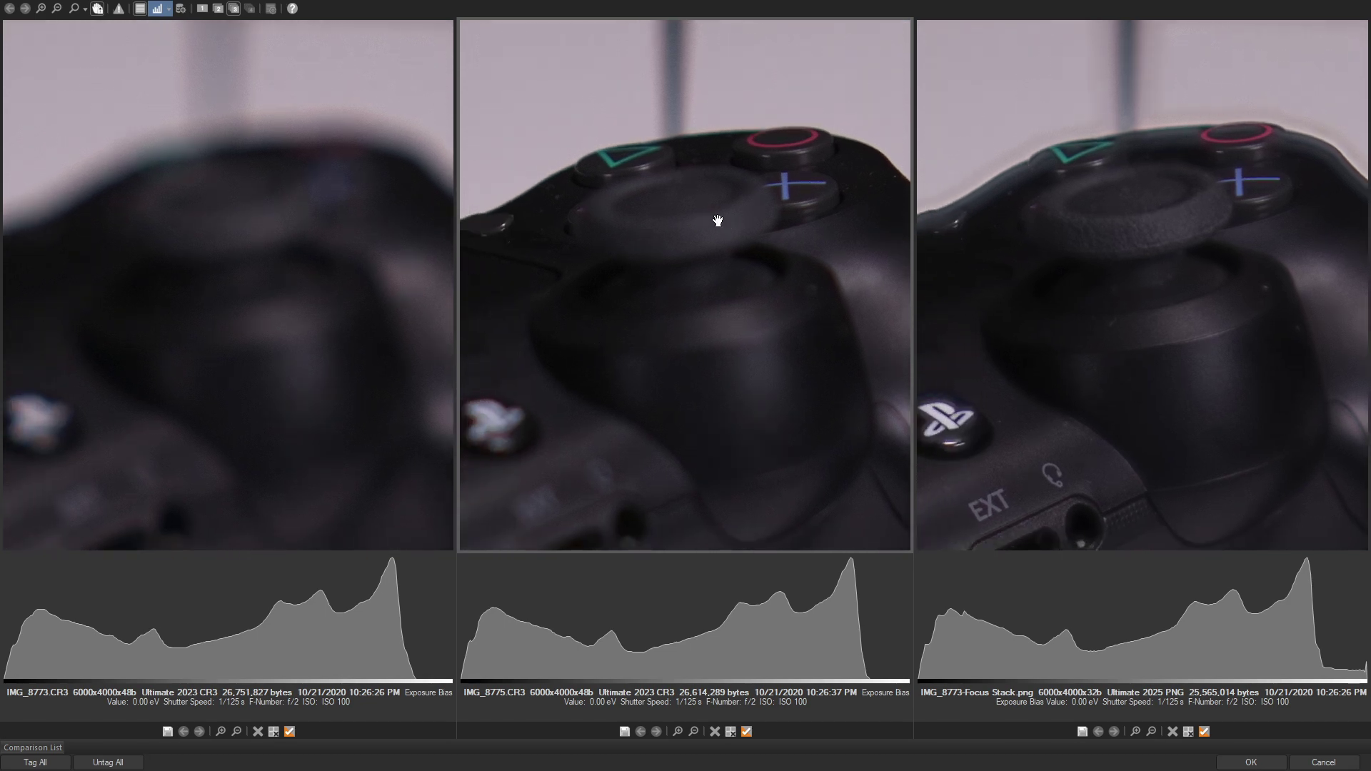
pyautogui.moveTo(979, 504); pyautogui.dragTo(1143, 450)
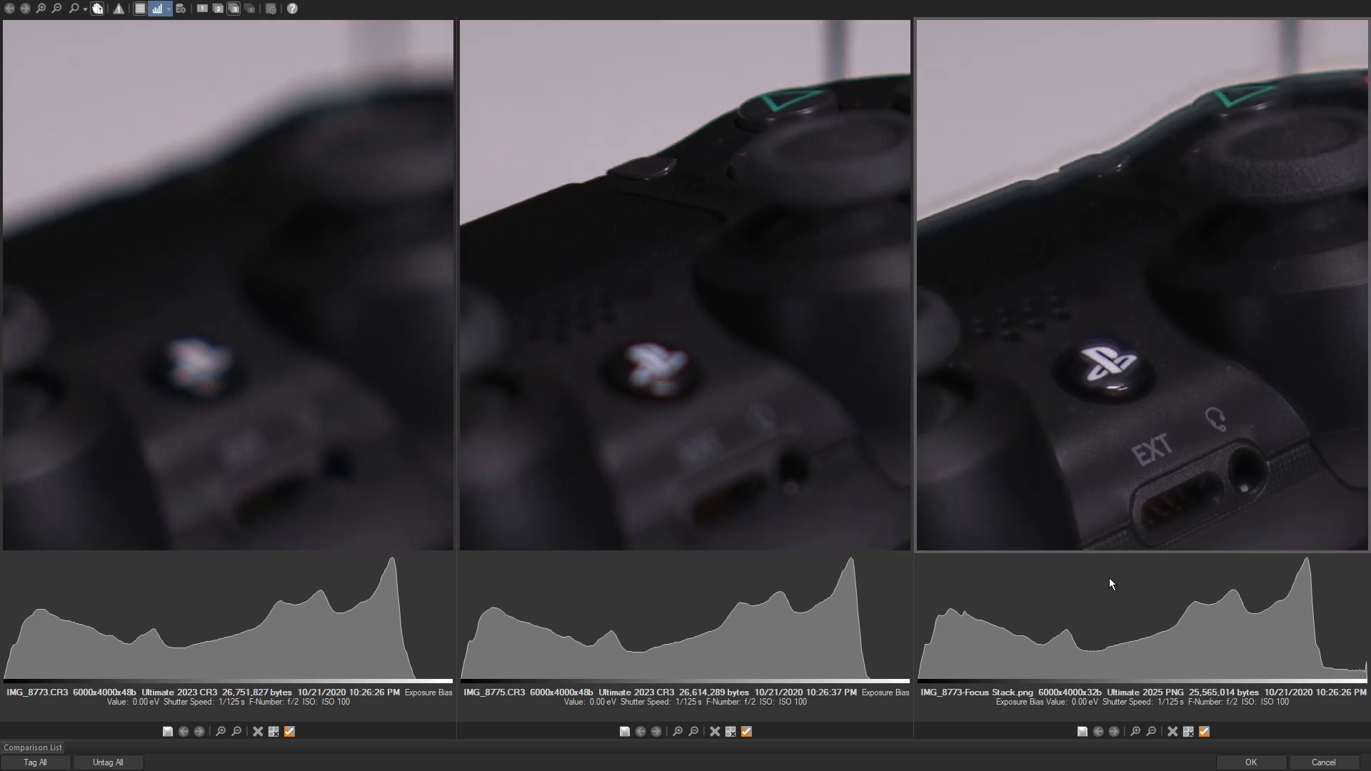
pyautogui.moveTo(1151, 509); pyautogui.dragTo(1000, 291)
pyautogui.moveTo(1276, 269); pyautogui.dragTo(1087, 314)
pyautogui.moveTo(1005, 209); pyautogui.dragTo(1157, 337)
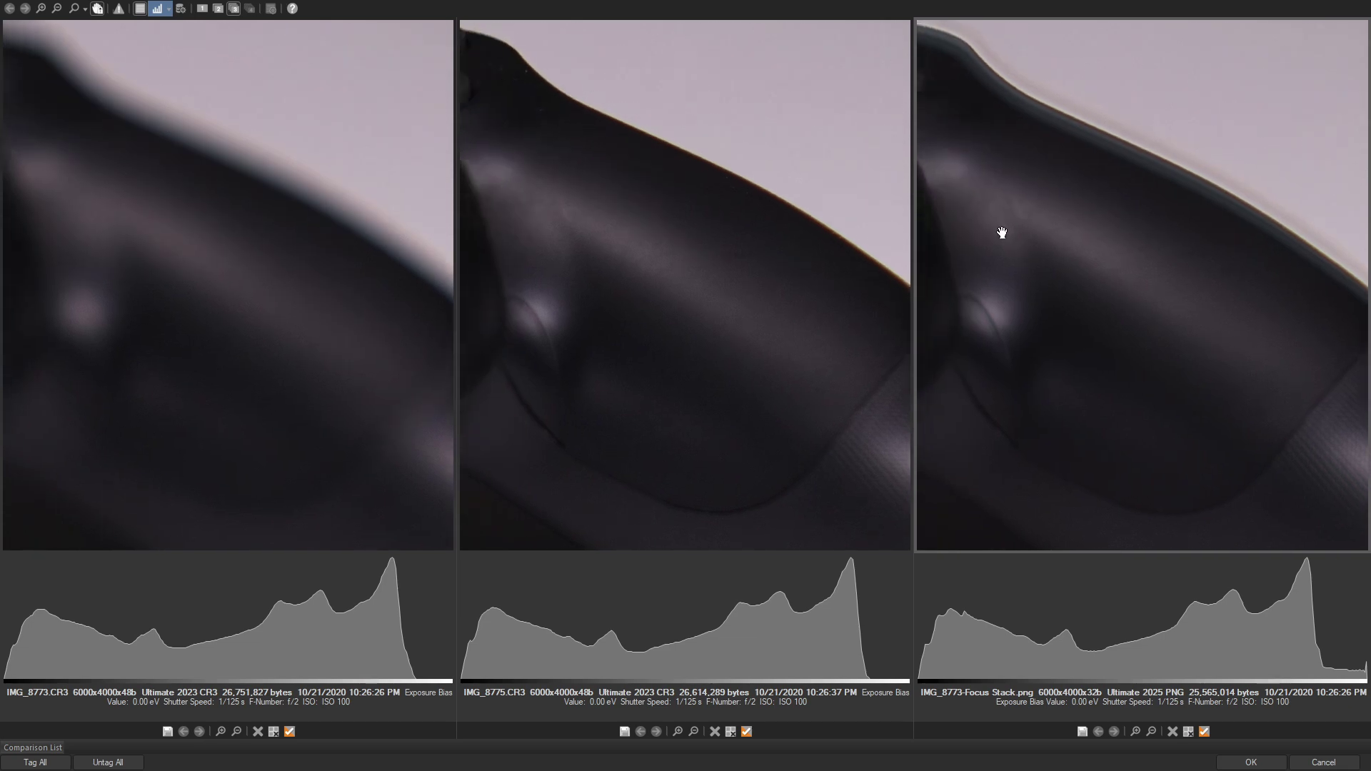
pyautogui.moveTo(976, 208); pyautogui.dragTo(1188, 294)
pyautogui.moveTo(988, 371); pyautogui.dragTo(1212, 285)
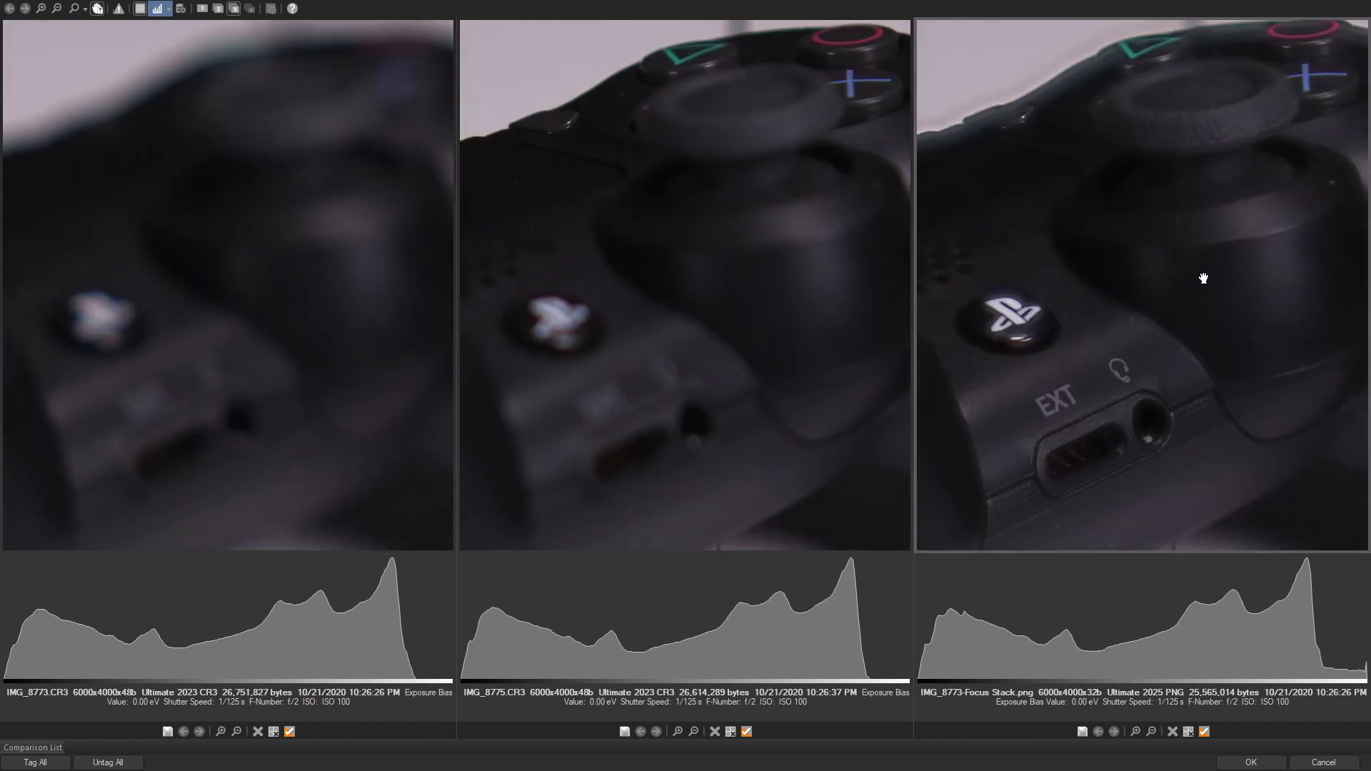
pyautogui.moveTo(1000, 432); pyautogui.dragTo(1062, 357)
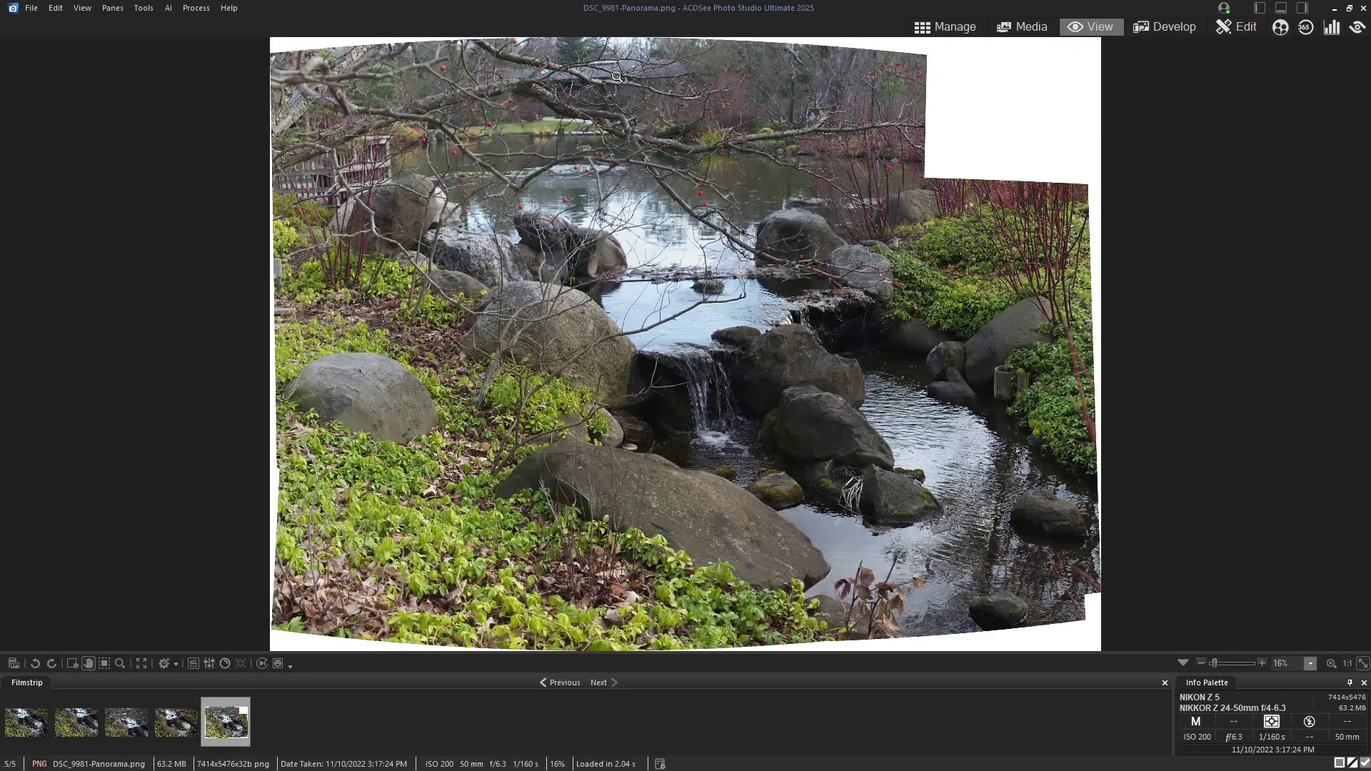
# Inspect the rocks, waterfall and plants of DSC_9981-Panorama.png at 100%, and return to the folder's thumbnails.
pyautogui.click(636, 482)
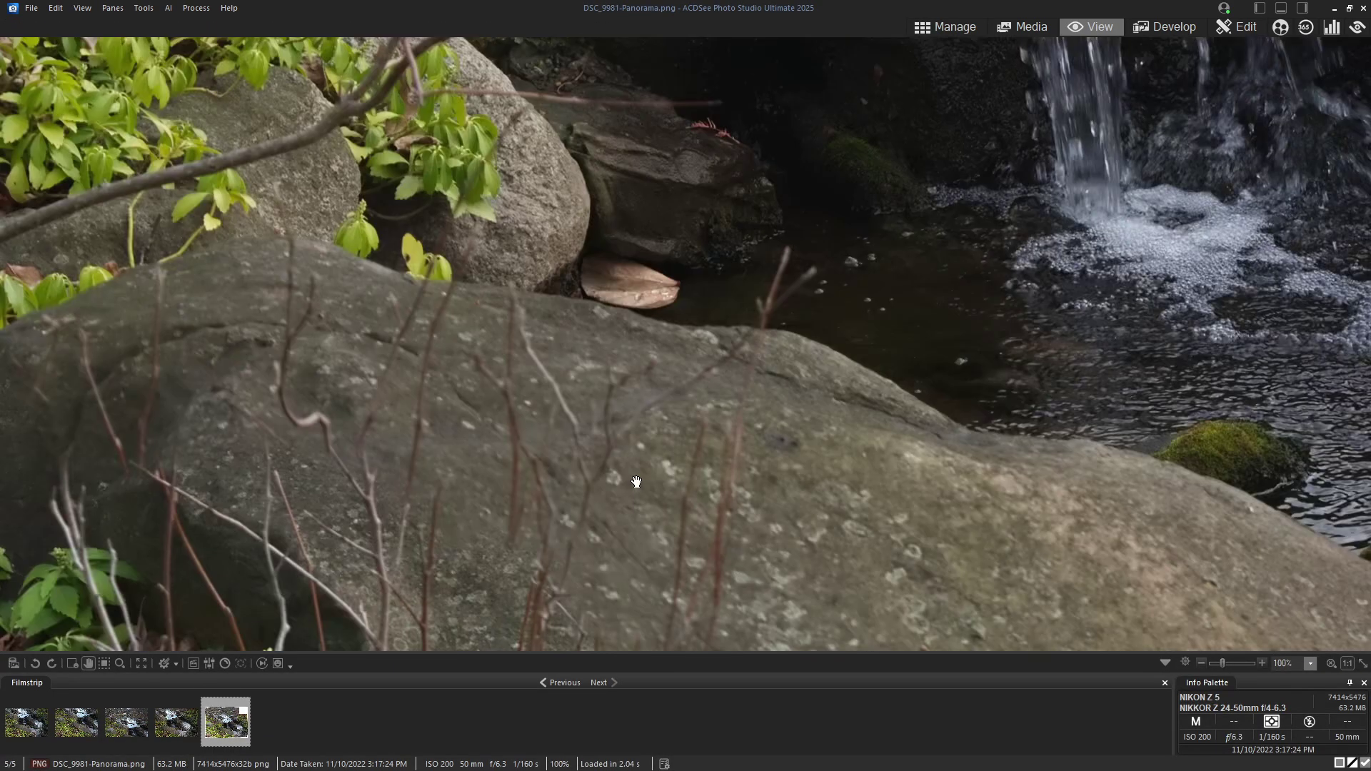
pyautogui.moveTo(1135, 308); pyautogui.dragTo(301, 315)
pyautogui.click(412, 209)
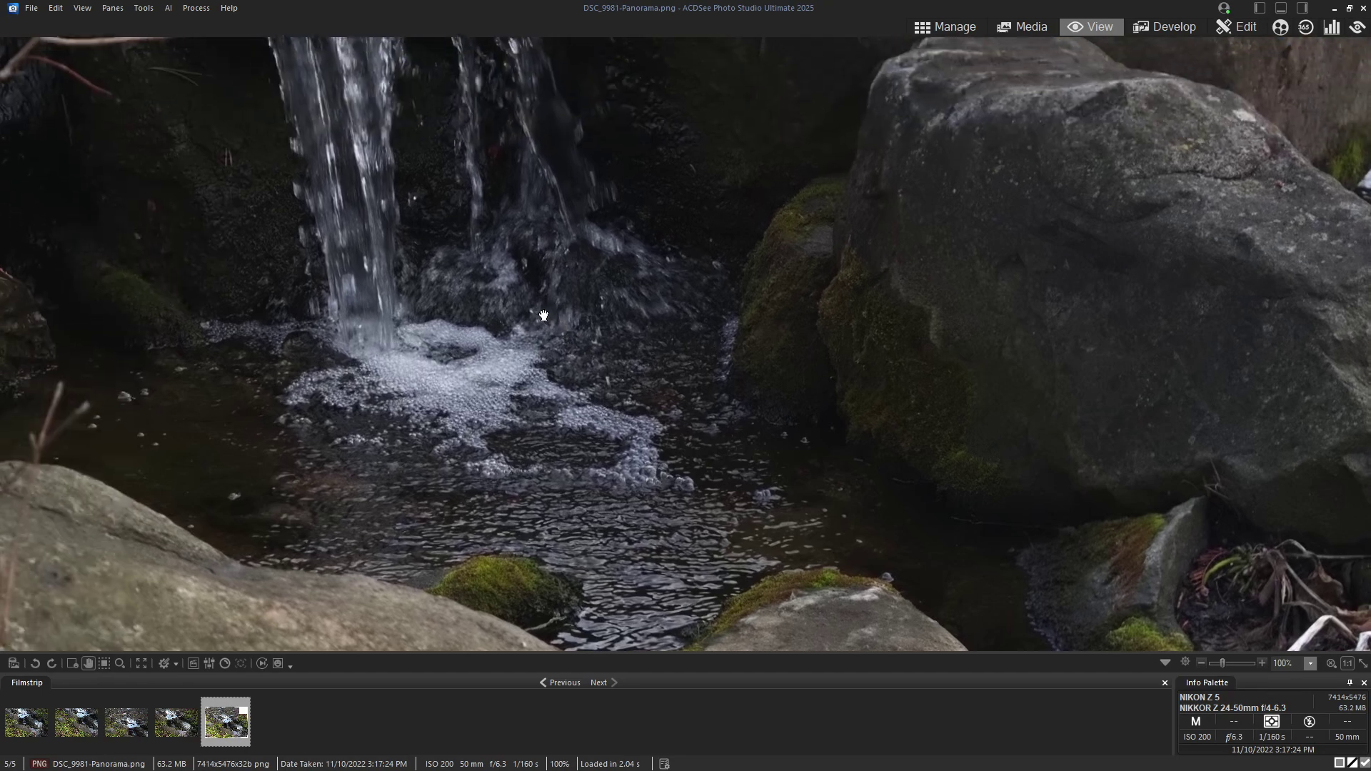
pyautogui.click(388, 197)
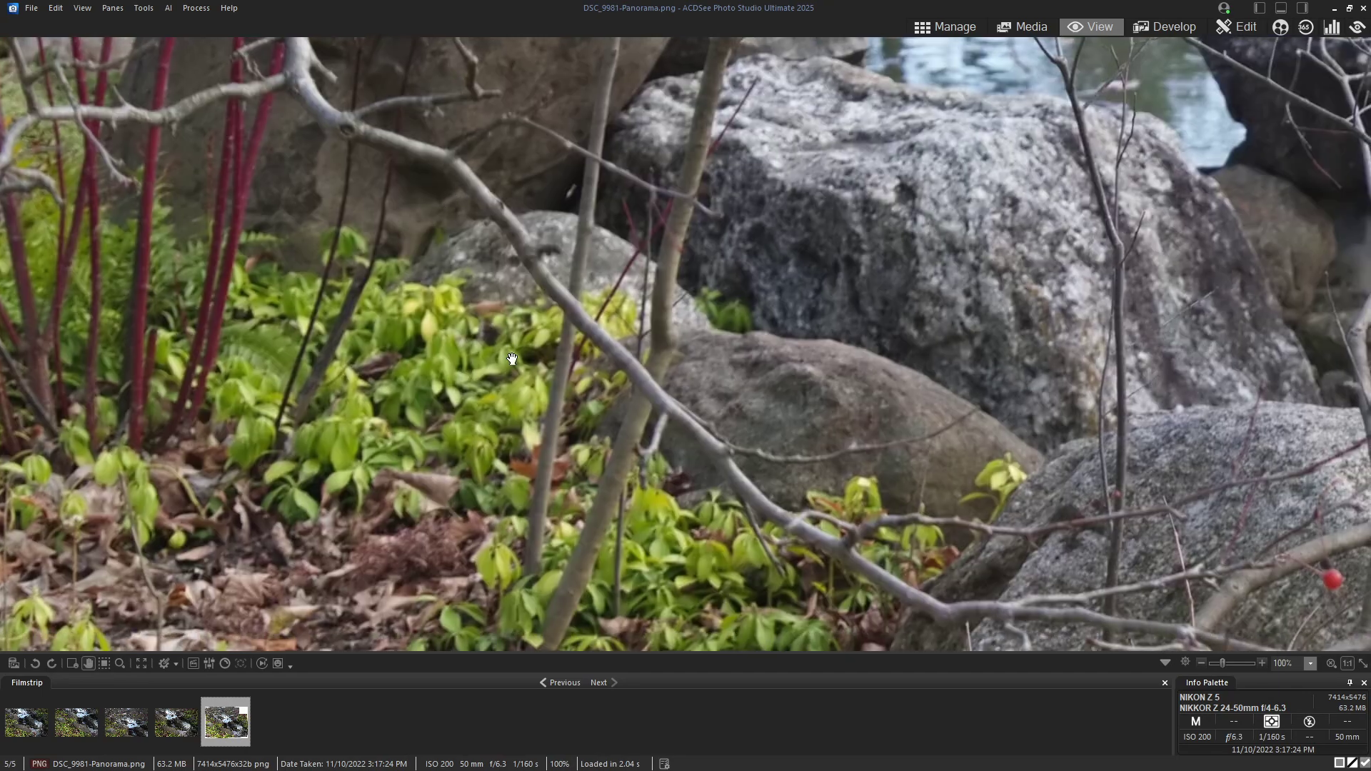
pyautogui.moveTo(512, 359); pyautogui.dragTo(391, 94)
pyautogui.doubleClick(293, 193)
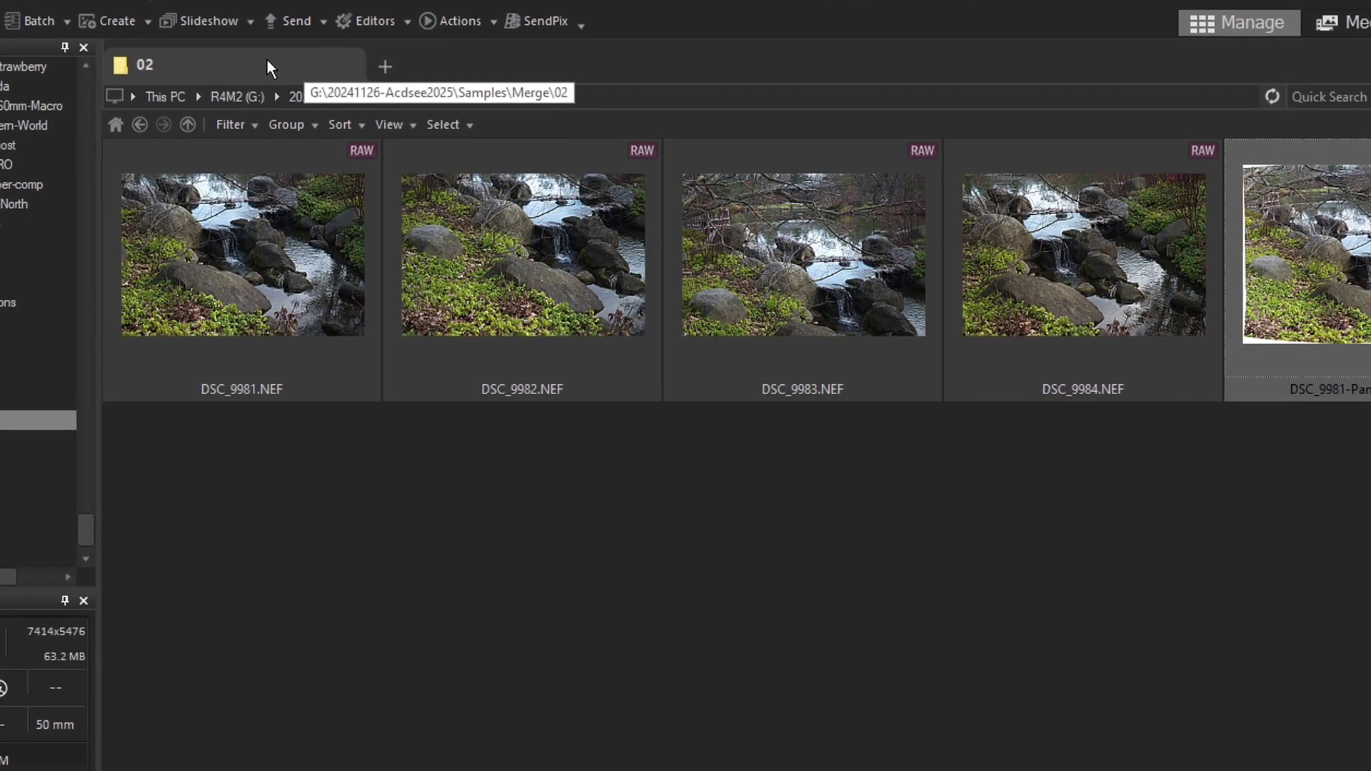
# Open the Merge folder in a second tab and move DSC_9981-Panorama.png from folder 02 into it.
pyautogui.click(4, 382)
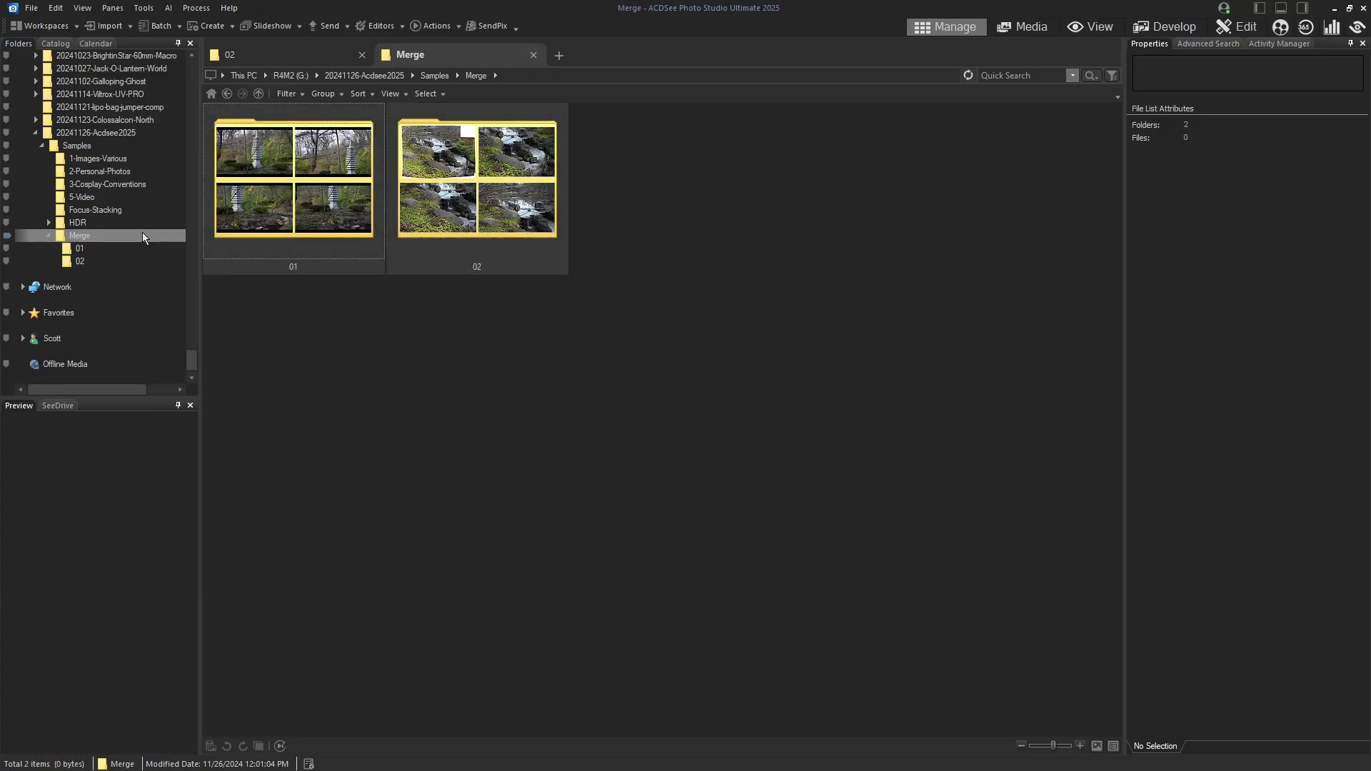
pyautogui.click(316, 51)
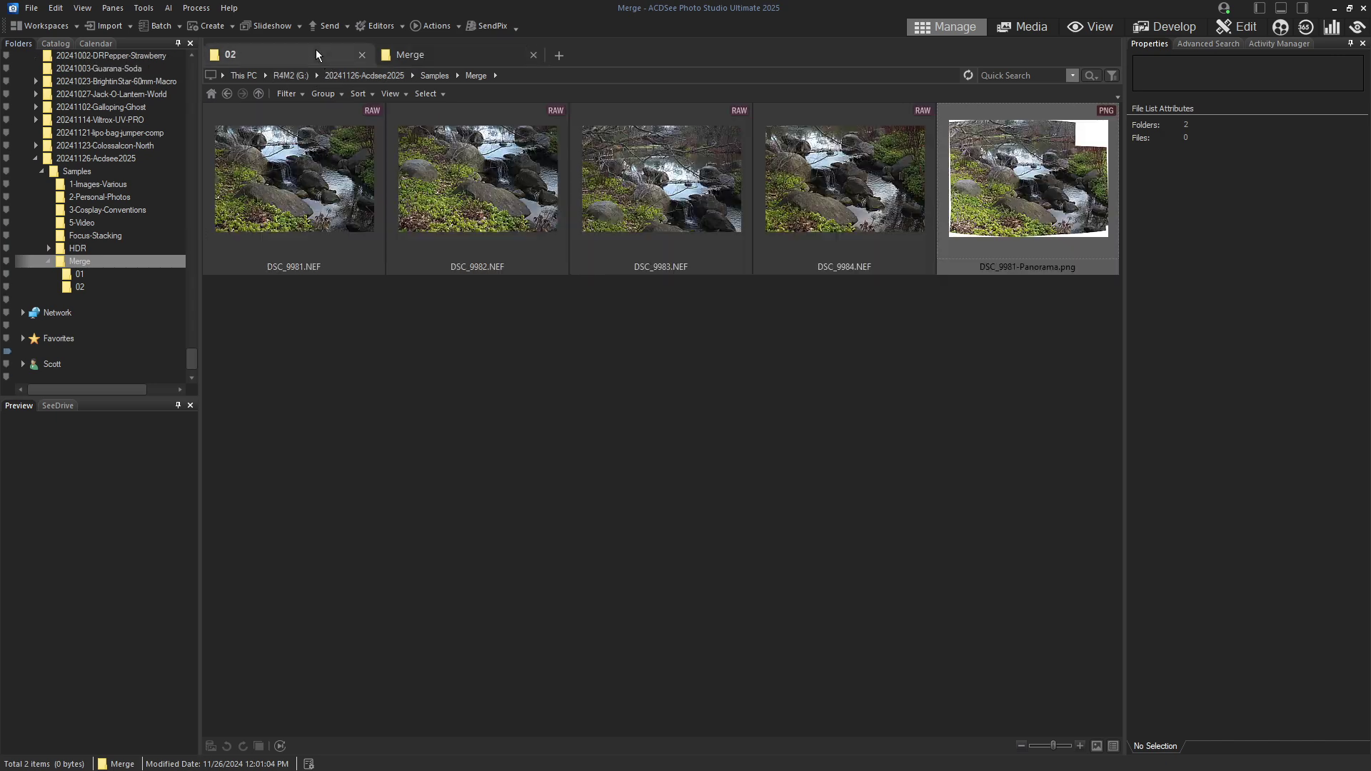
pyautogui.rightClick(1023, 158)
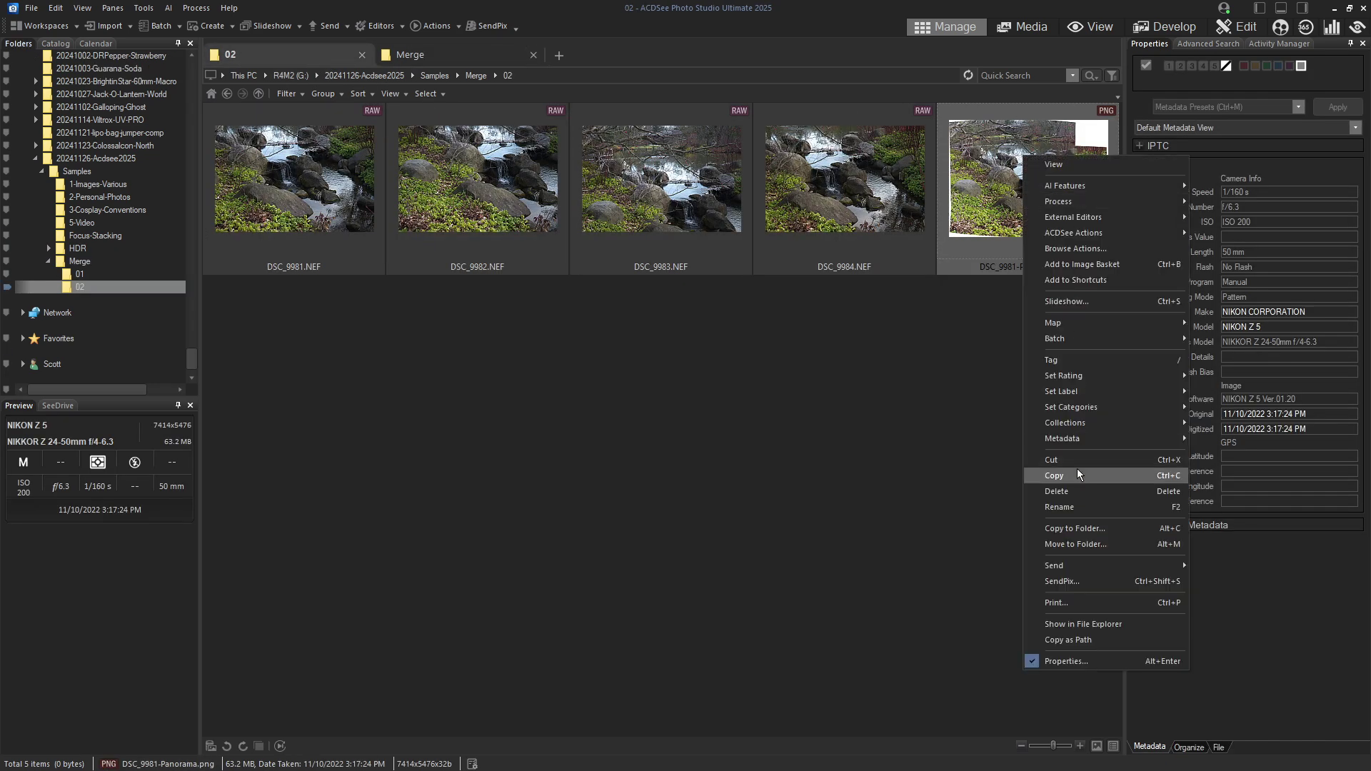
pyautogui.click(1053, 460)
pyautogui.click(431, 53)
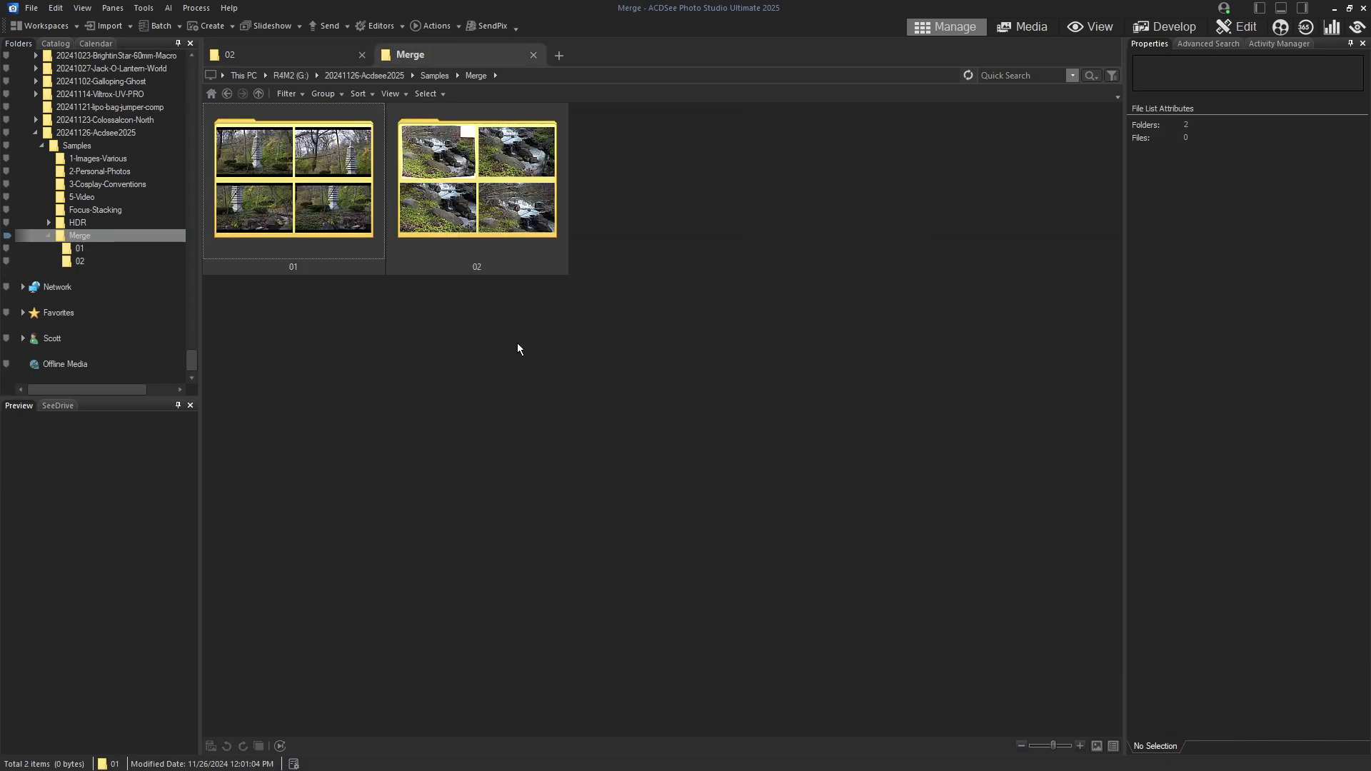
pyautogui.rightClick(518, 346)
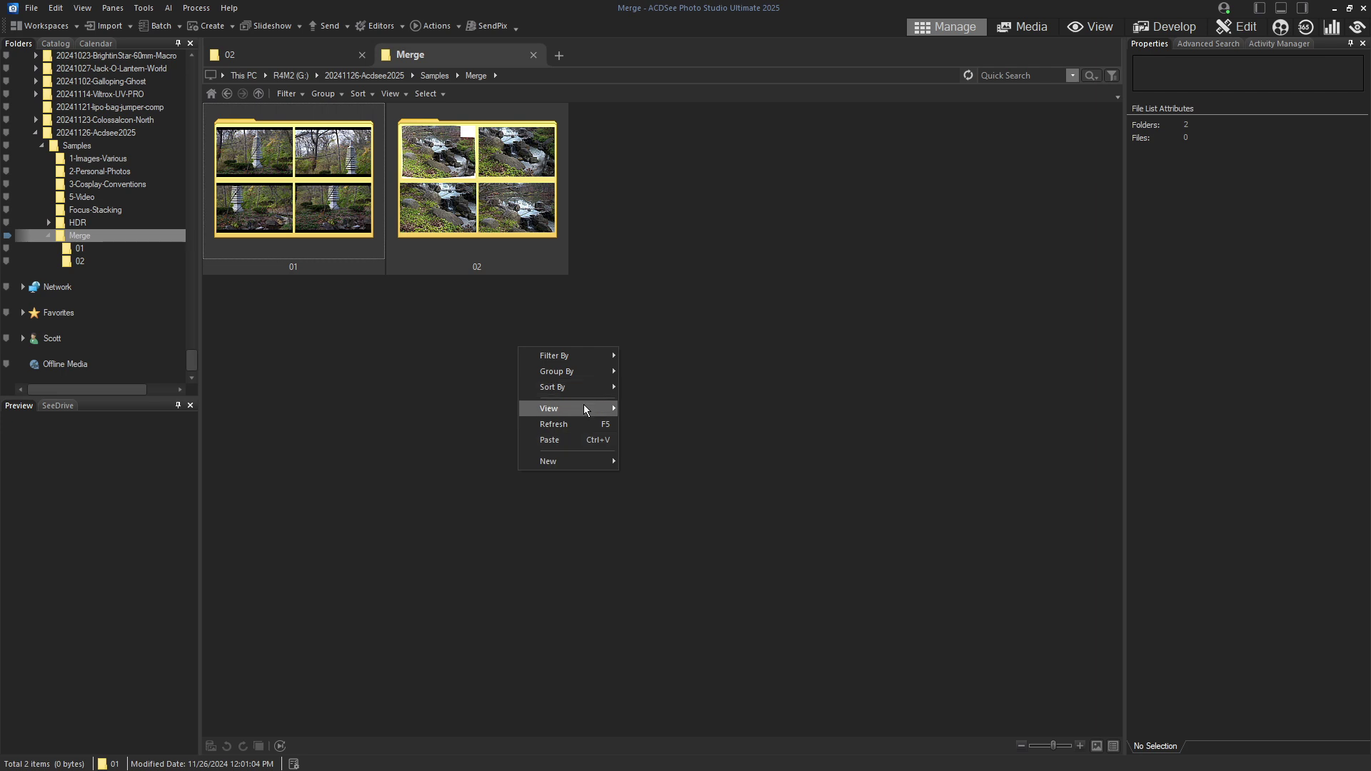
pyautogui.click(578, 443)
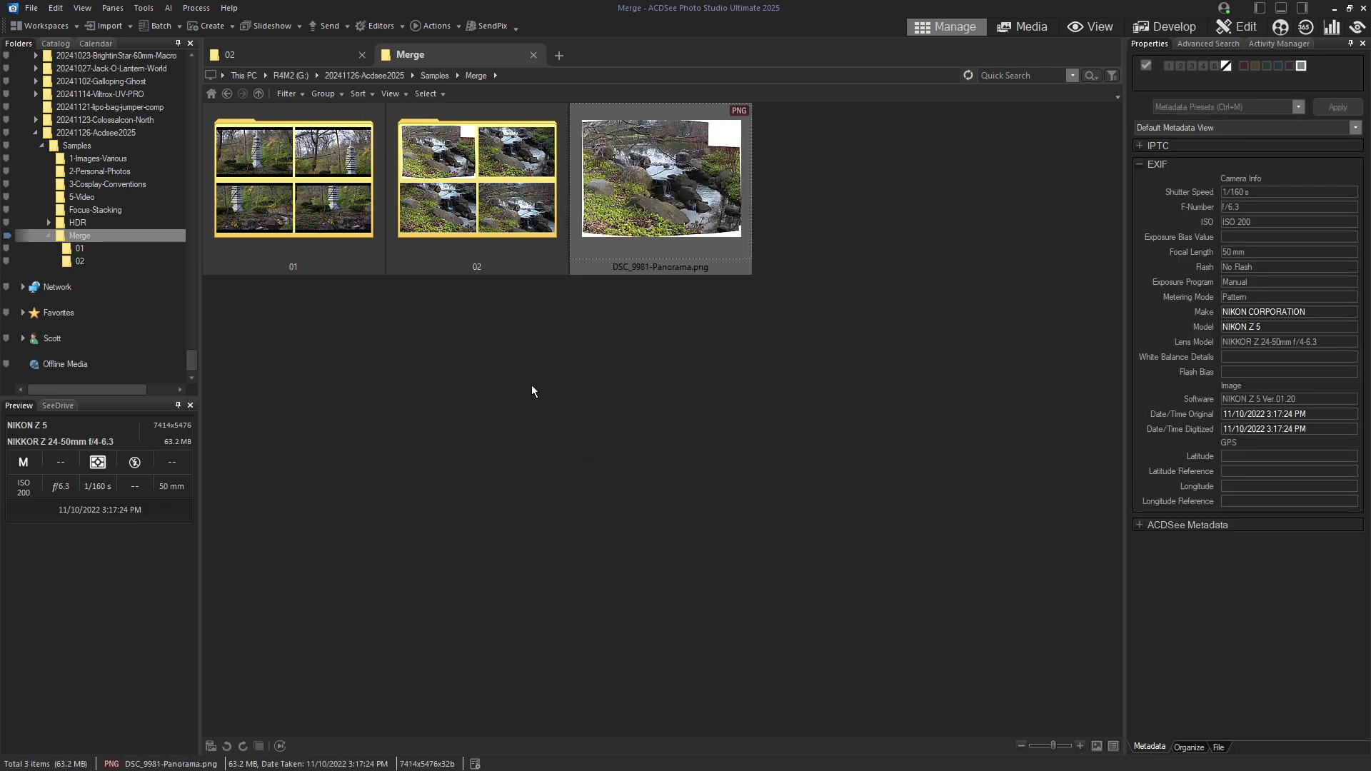
pyautogui.click(500, 377)
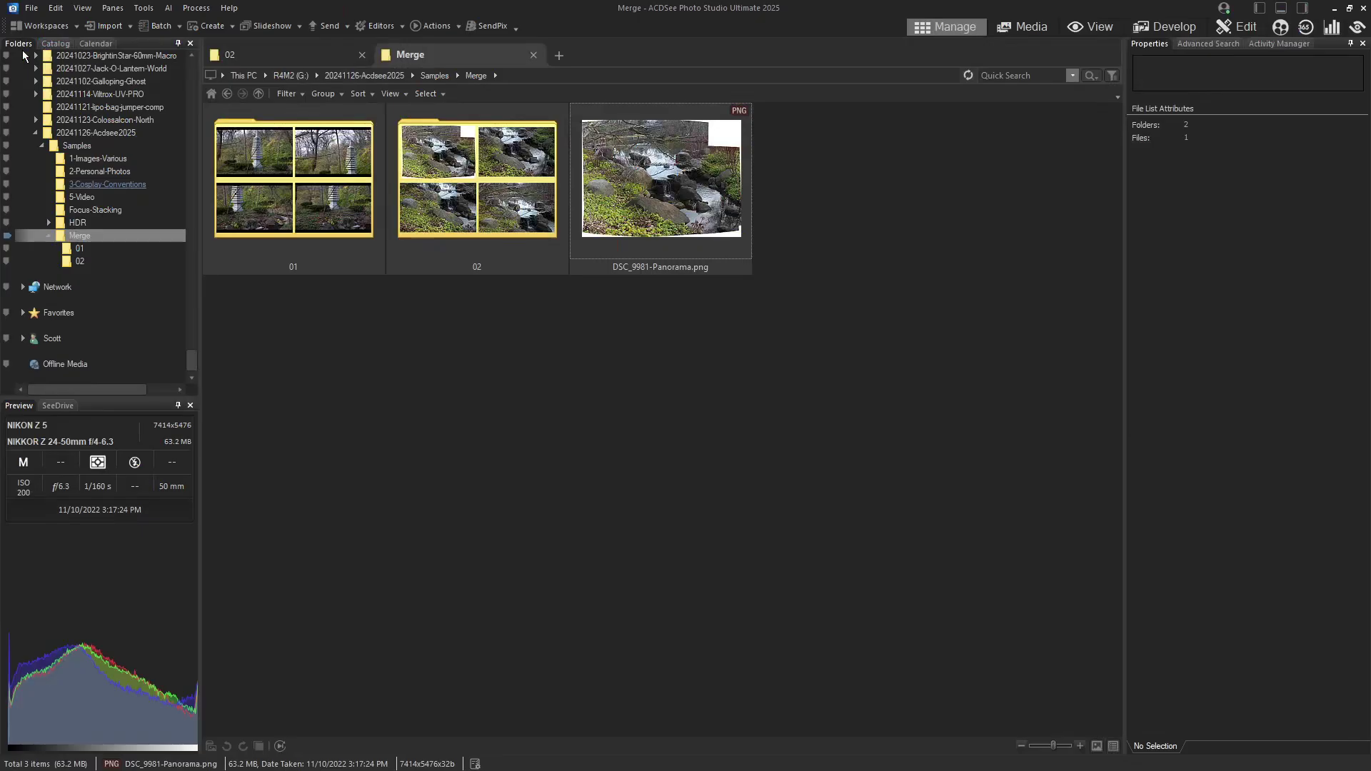
# Switch between the 02 and Merge folder tabs to view the contents of each.
pyautogui.click(620, 103)
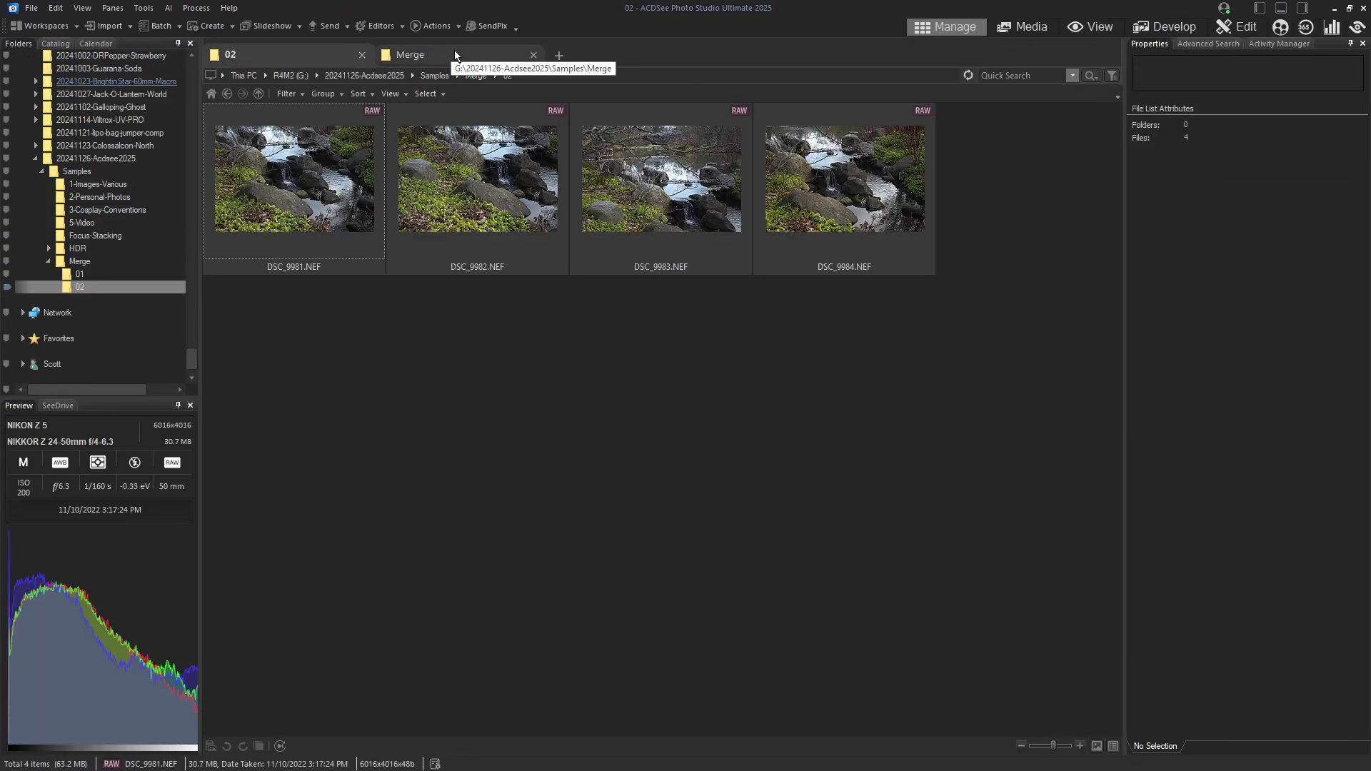
pyautogui.click(452, 50)
pyautogui.hotkey('alt', 'Left')
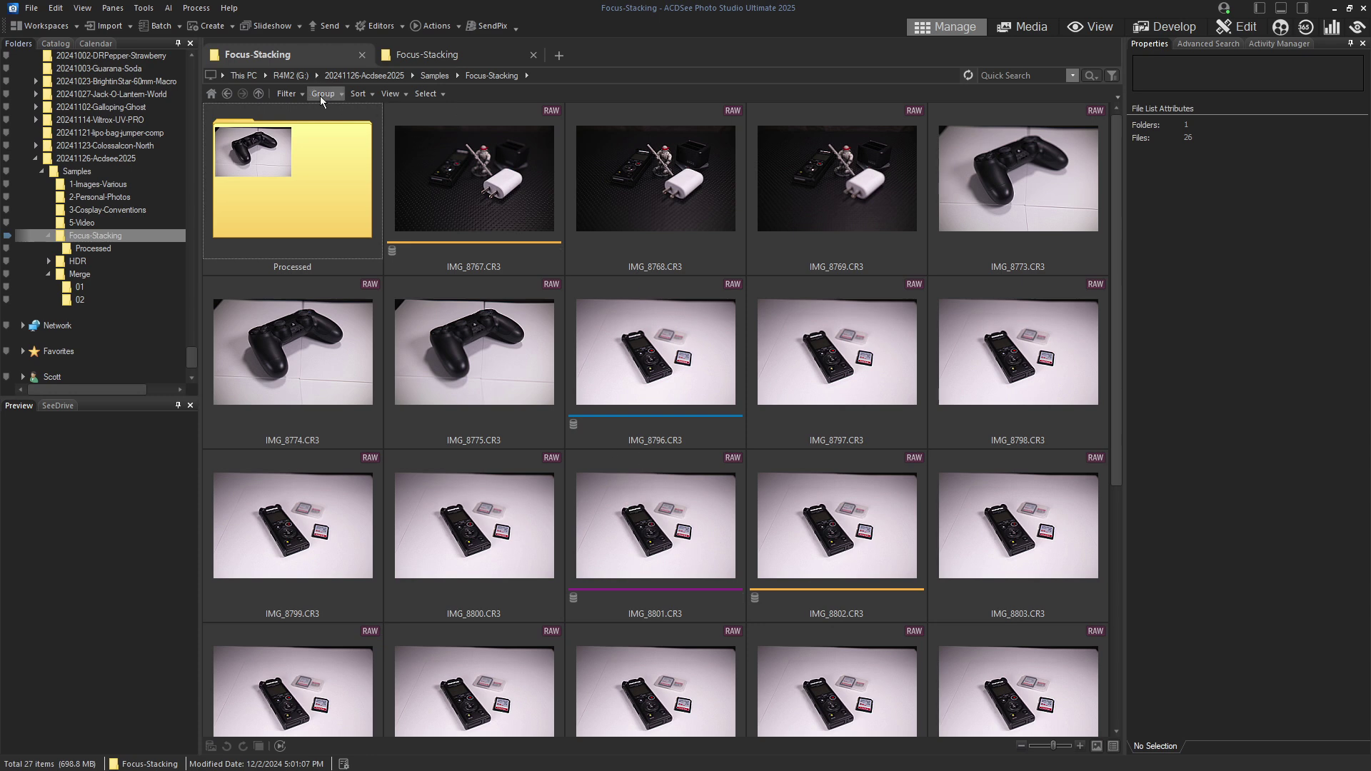
# Filter the Focus-Stacking folder by the Purple label and switch to the second tab of the same folder.
pyautogui.click(287, 93)
pyautogui.click(300, 334)
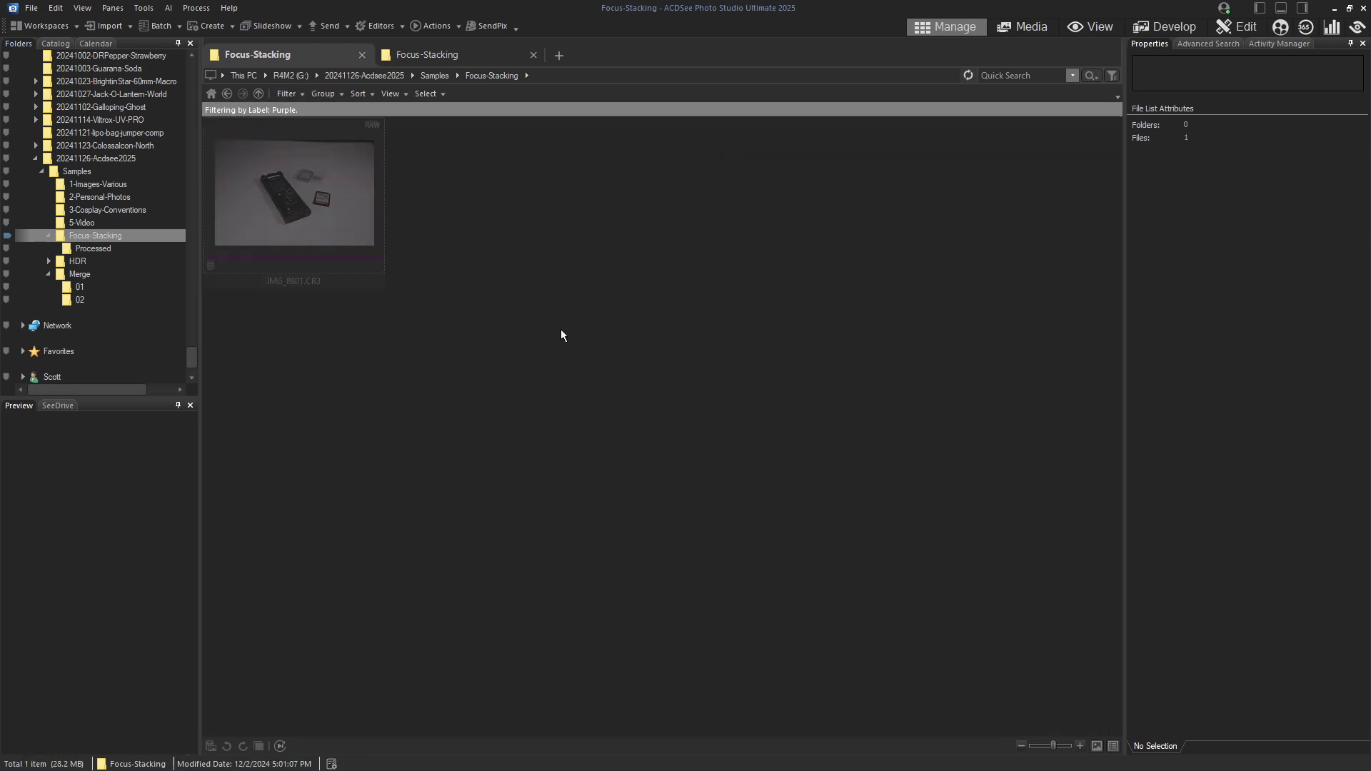
pyautogui.click(415, 54)
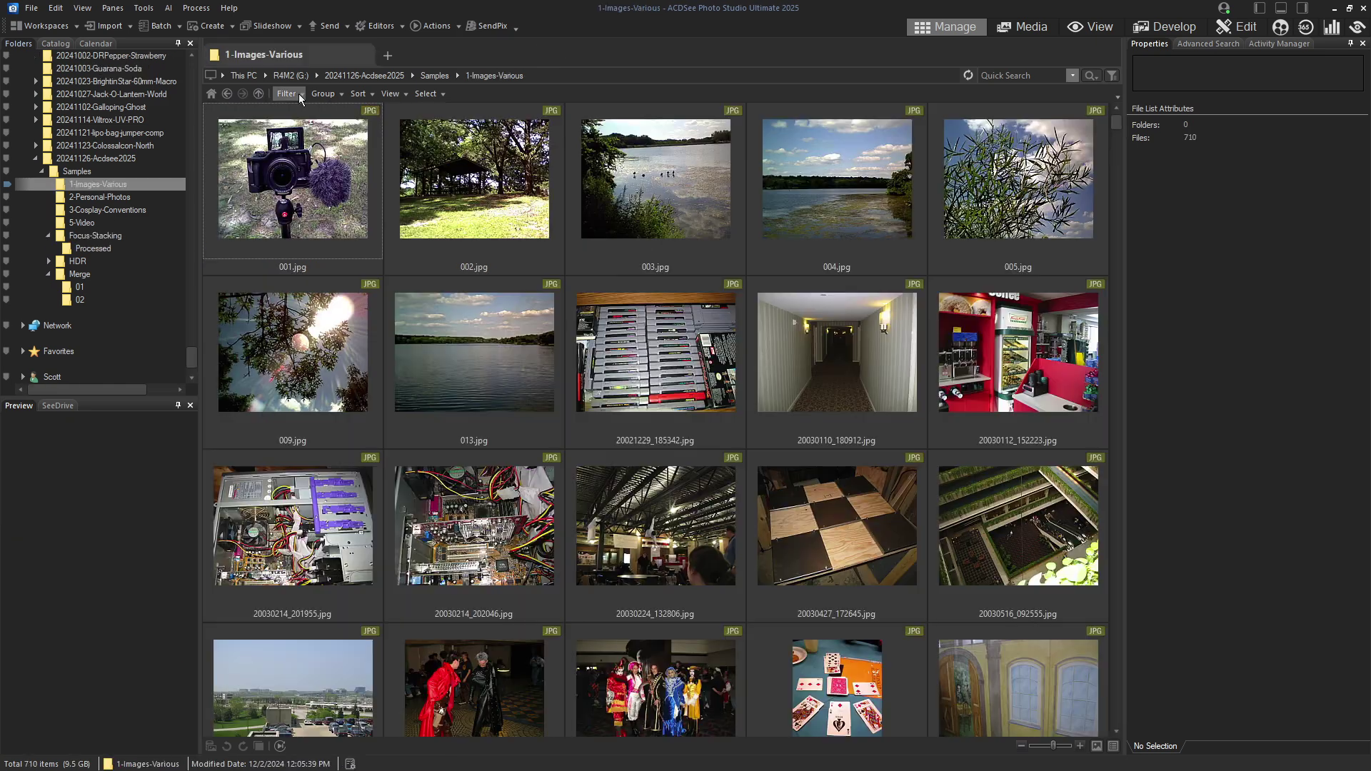
# Group the photos in the 1-Images-Various folder by Camera and return to the first camera group.
pyautogui.click(318, 93)
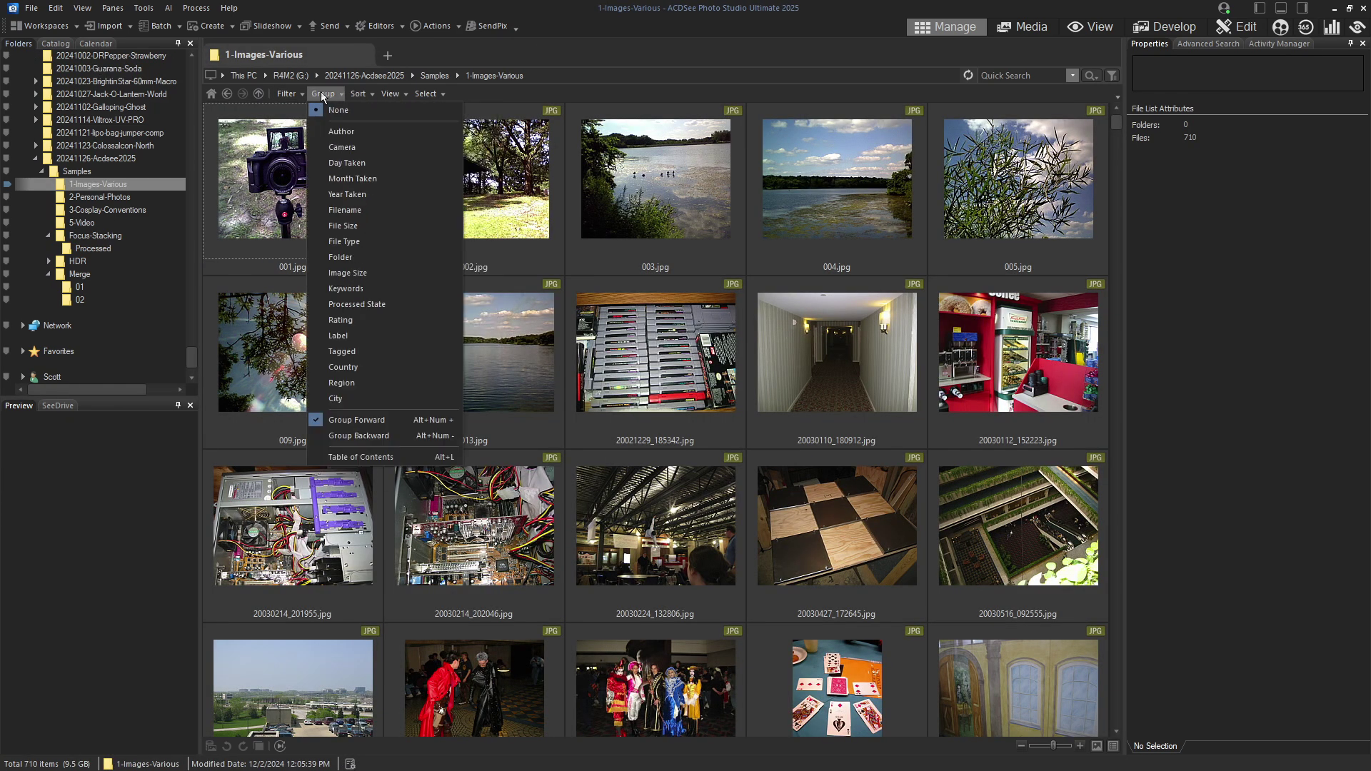
pyautogui.click(343, 147)
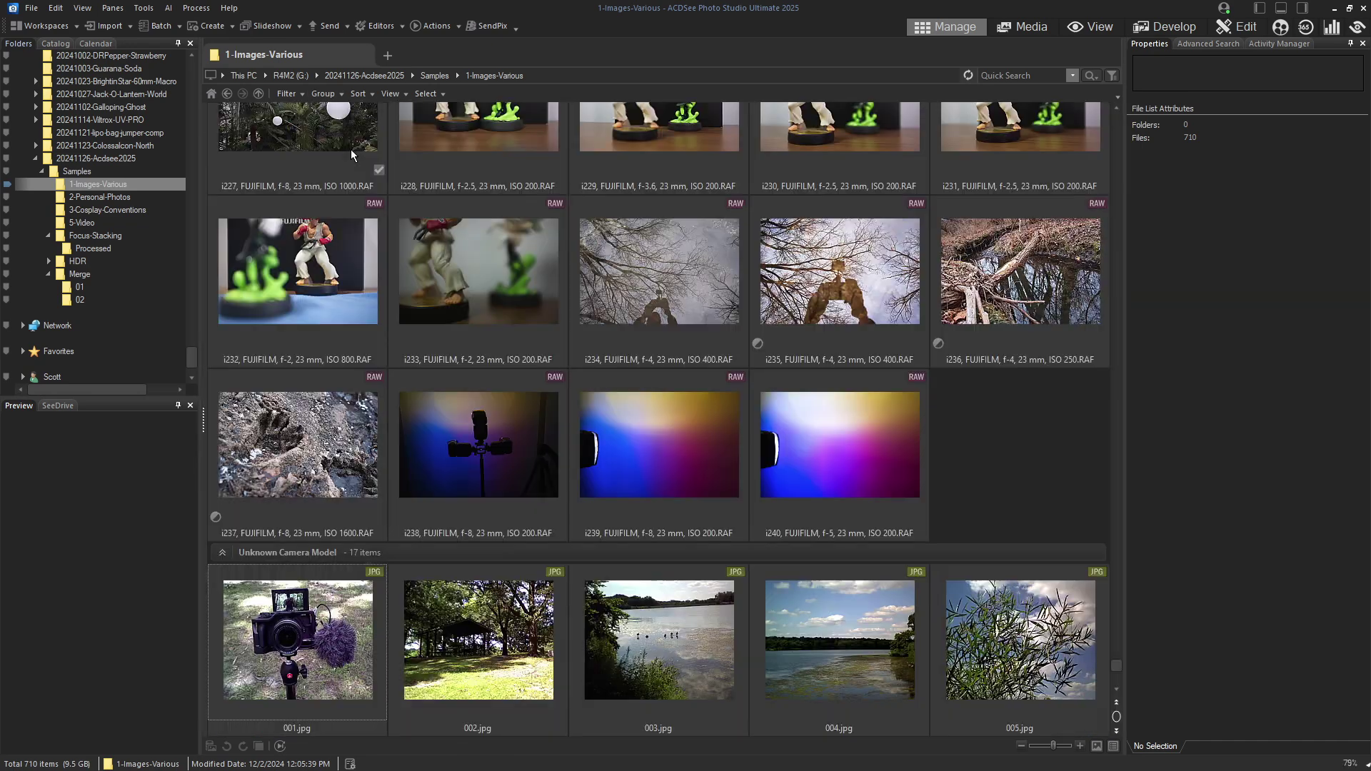
pyautogui.moveTo(1116, 666); pyautogui.dragTo(1162, 107)
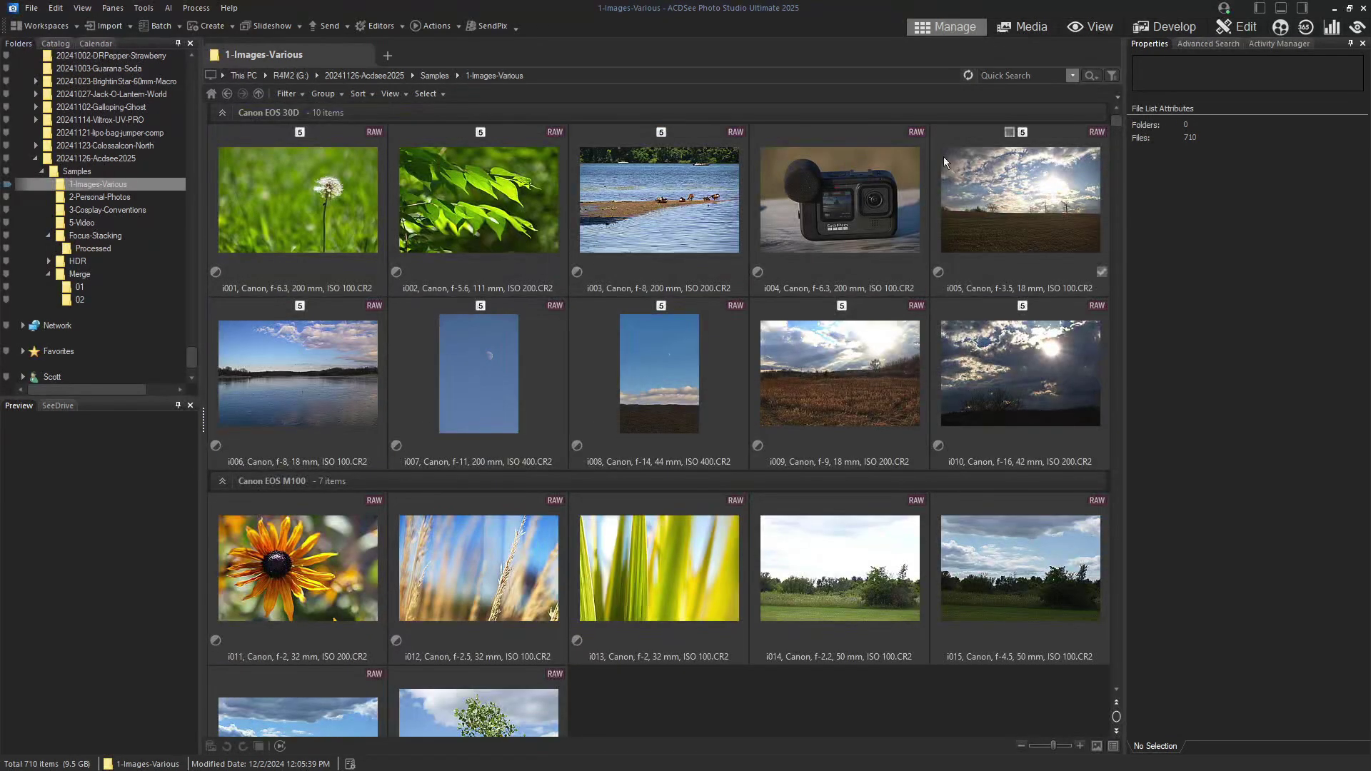
# Collapse the camera groups from Canon EOS 30D through DJI Osmo Action in the 1-Images-Various folder.
pyautogui.click(220, 113)
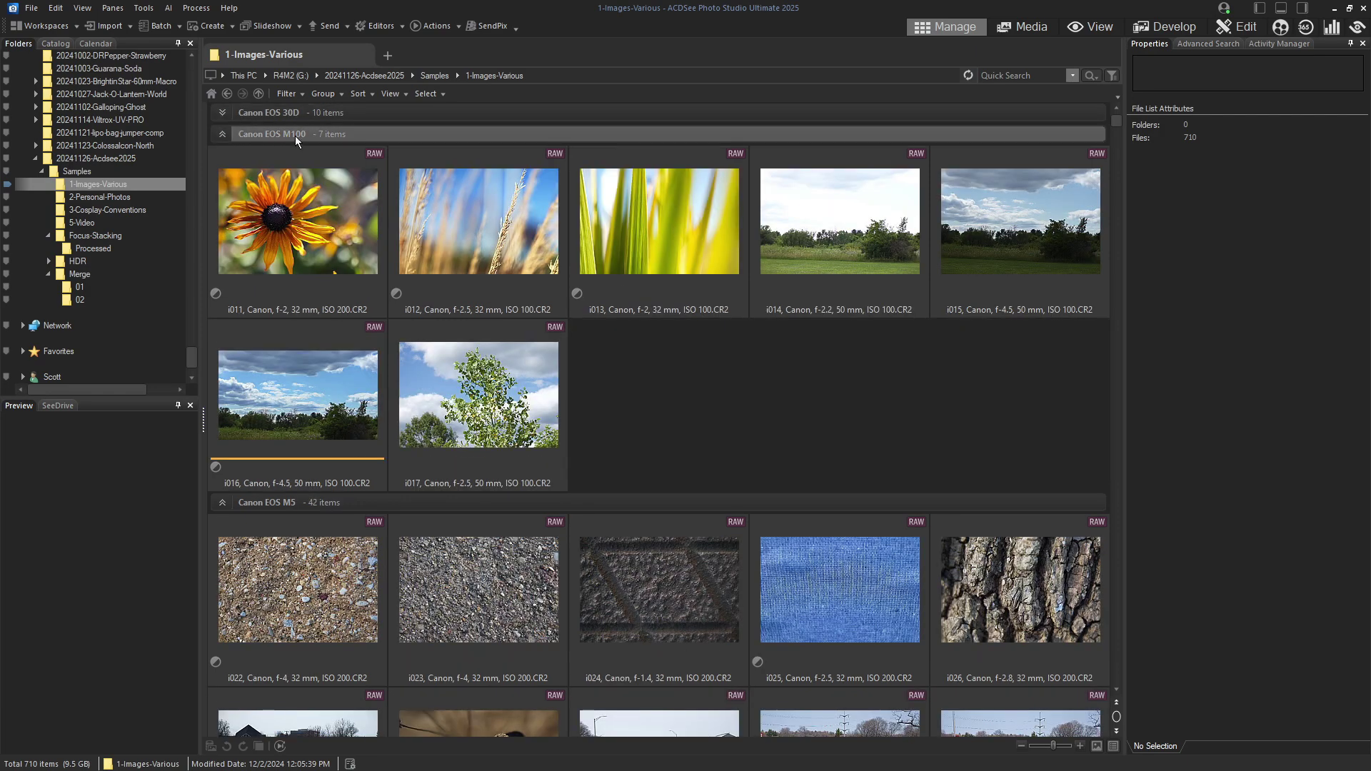
pyautogui.click(222, 134)
pyautogui.click(221, 156)
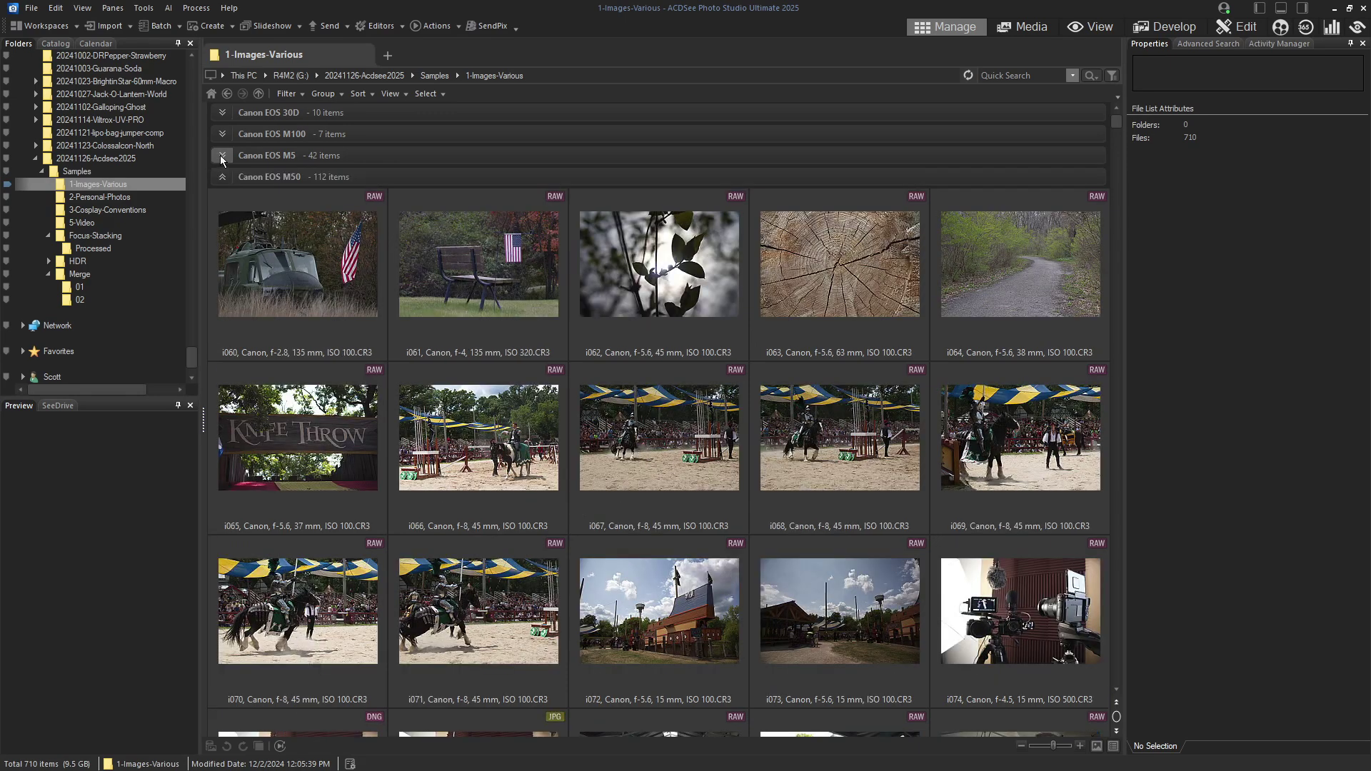
pyautogui.click(221, 175)
pyautogui.click(225, 198)
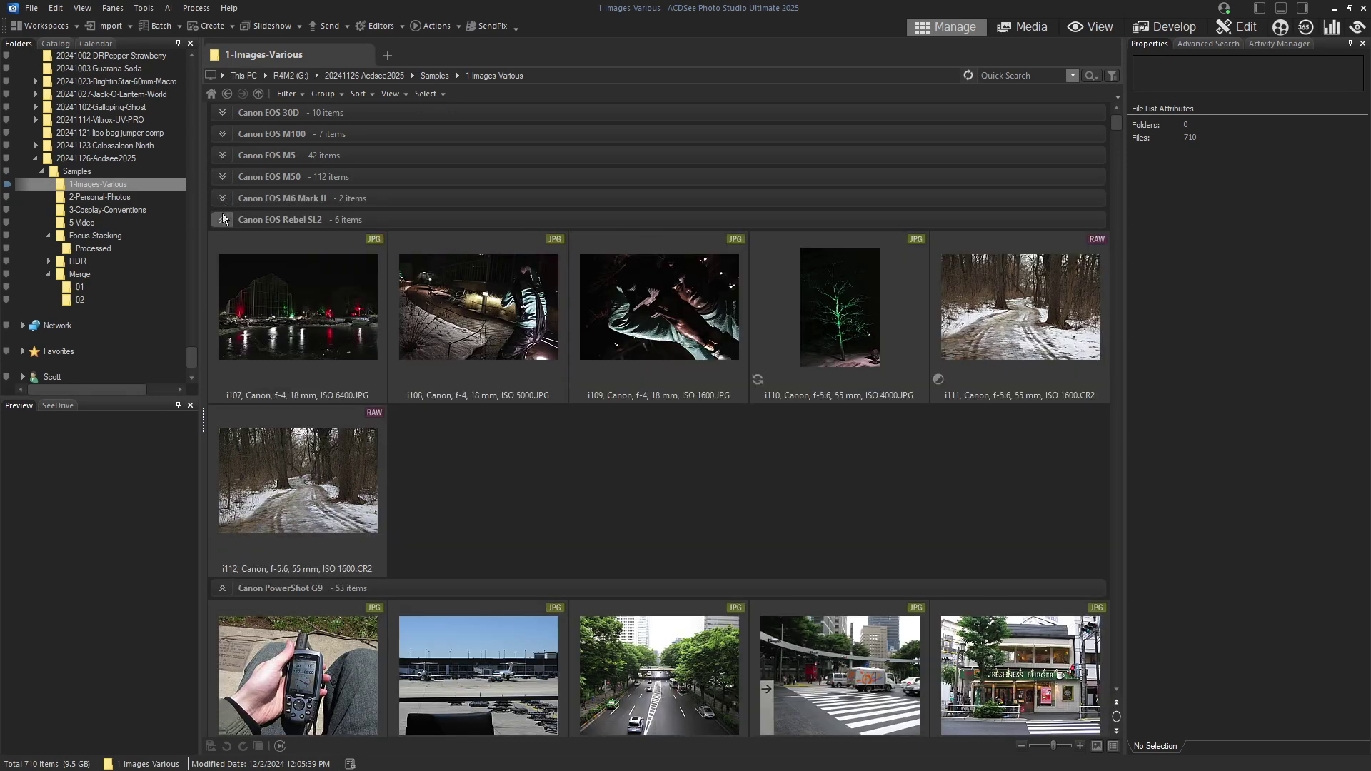
pyautogui.click(223, 219)
pyautogui.click(223, 241)
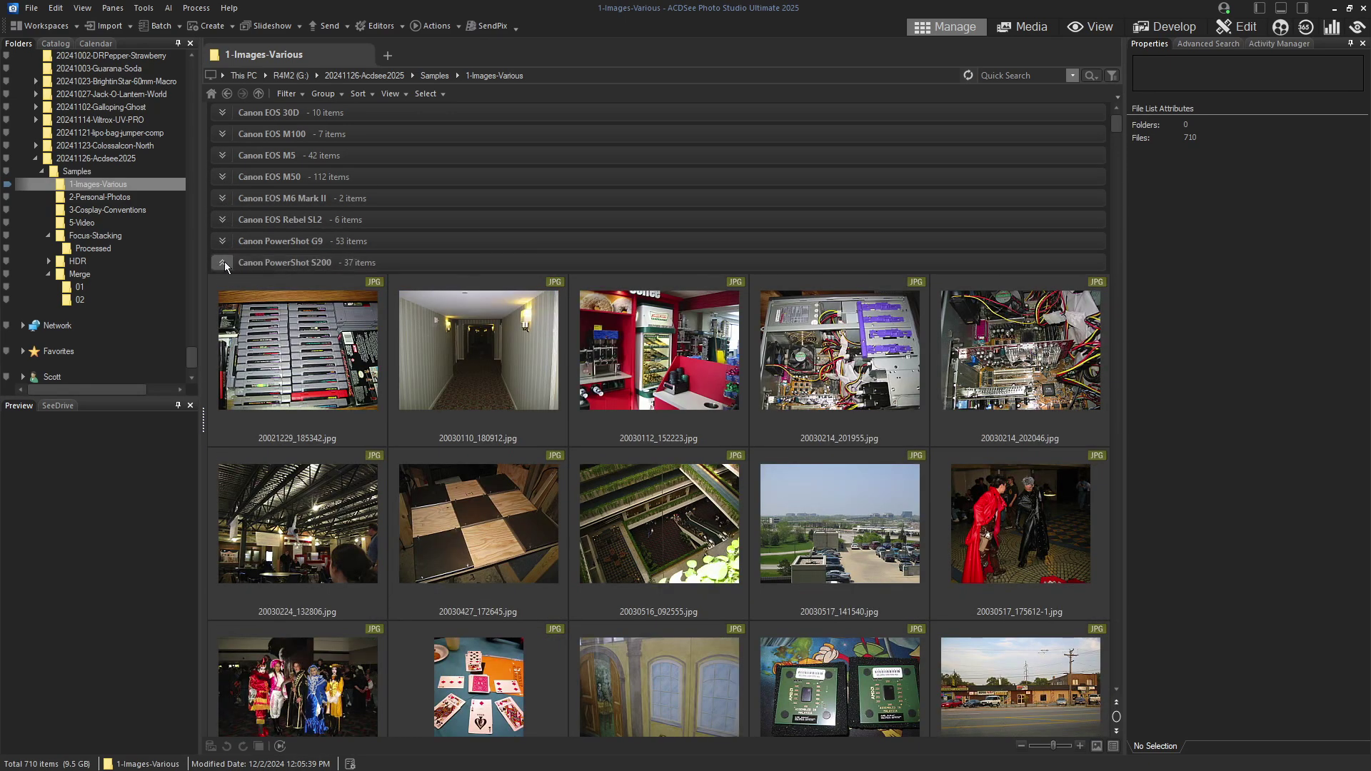
pyautogui.click(225, 261)
pyautogui.click(222, 284)
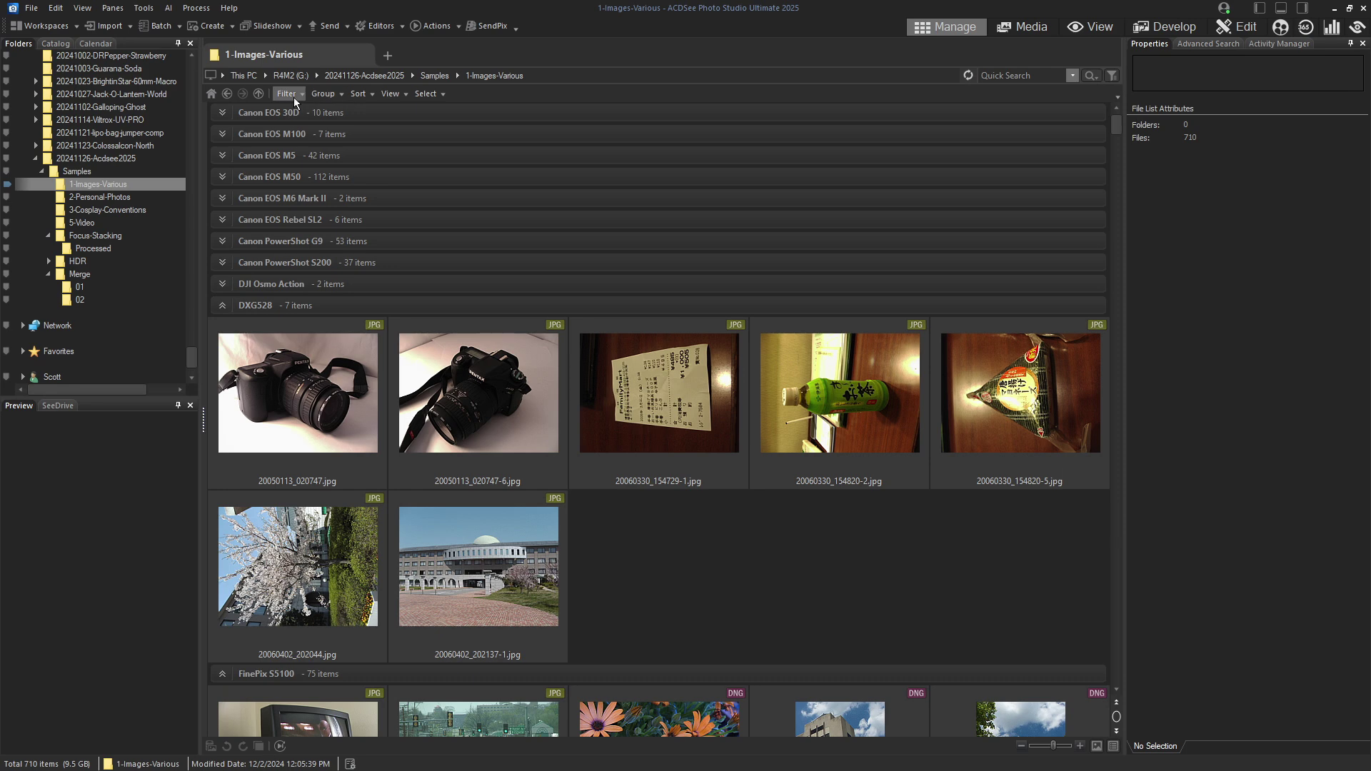
# Narrow the folder tree and use the table of contents to jump to the RICOH THETA S and X100F camera groups.
pyautogui.click(308, 112)
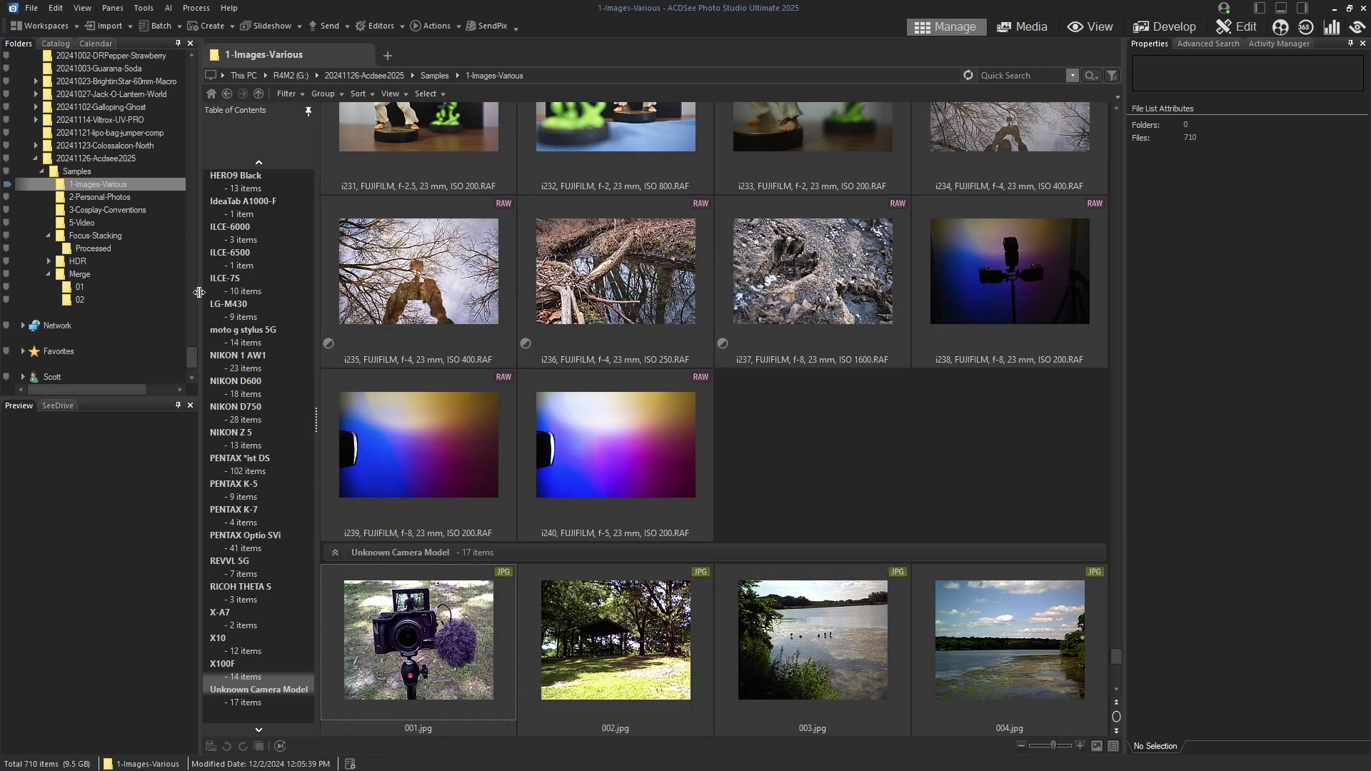
pyautogui.moveTo(200, 298); pyautogui.dragTo(168, 298)
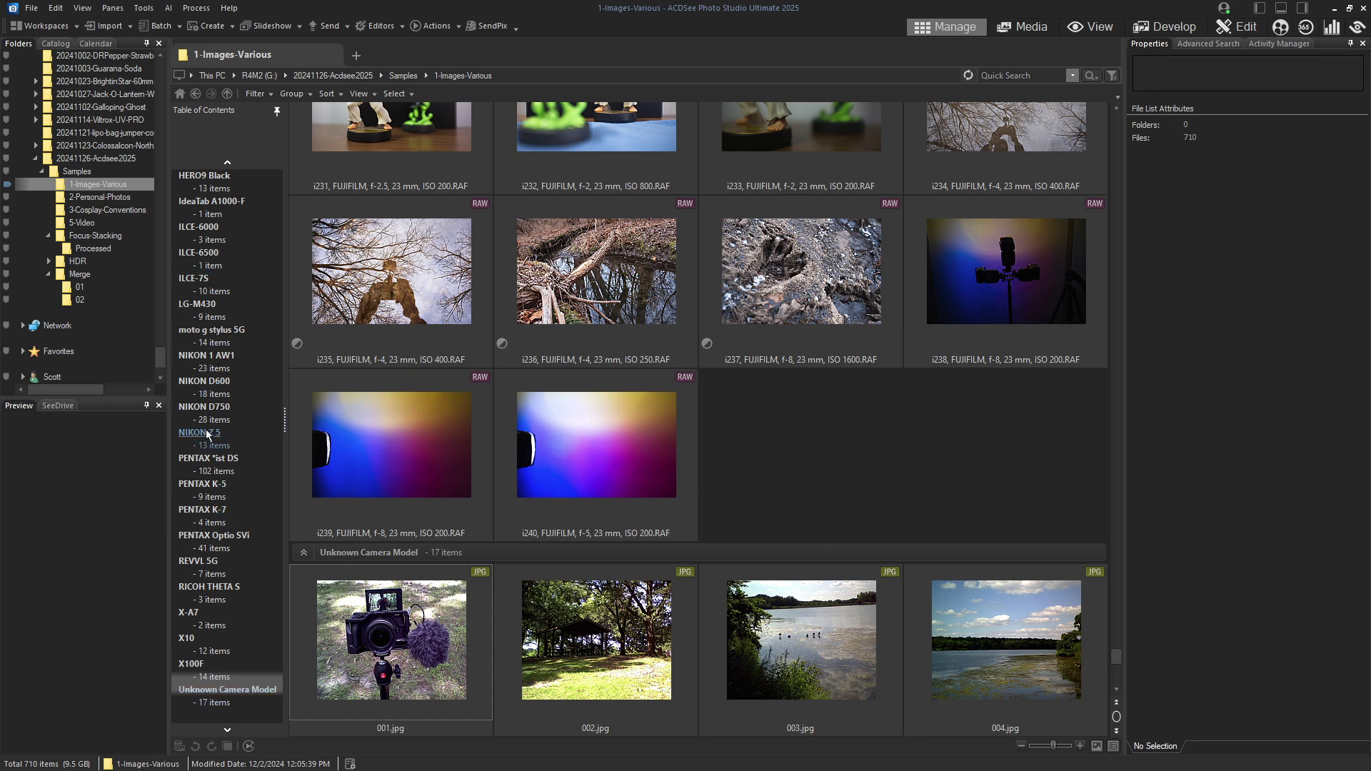
pyautogui.click(215, 593)
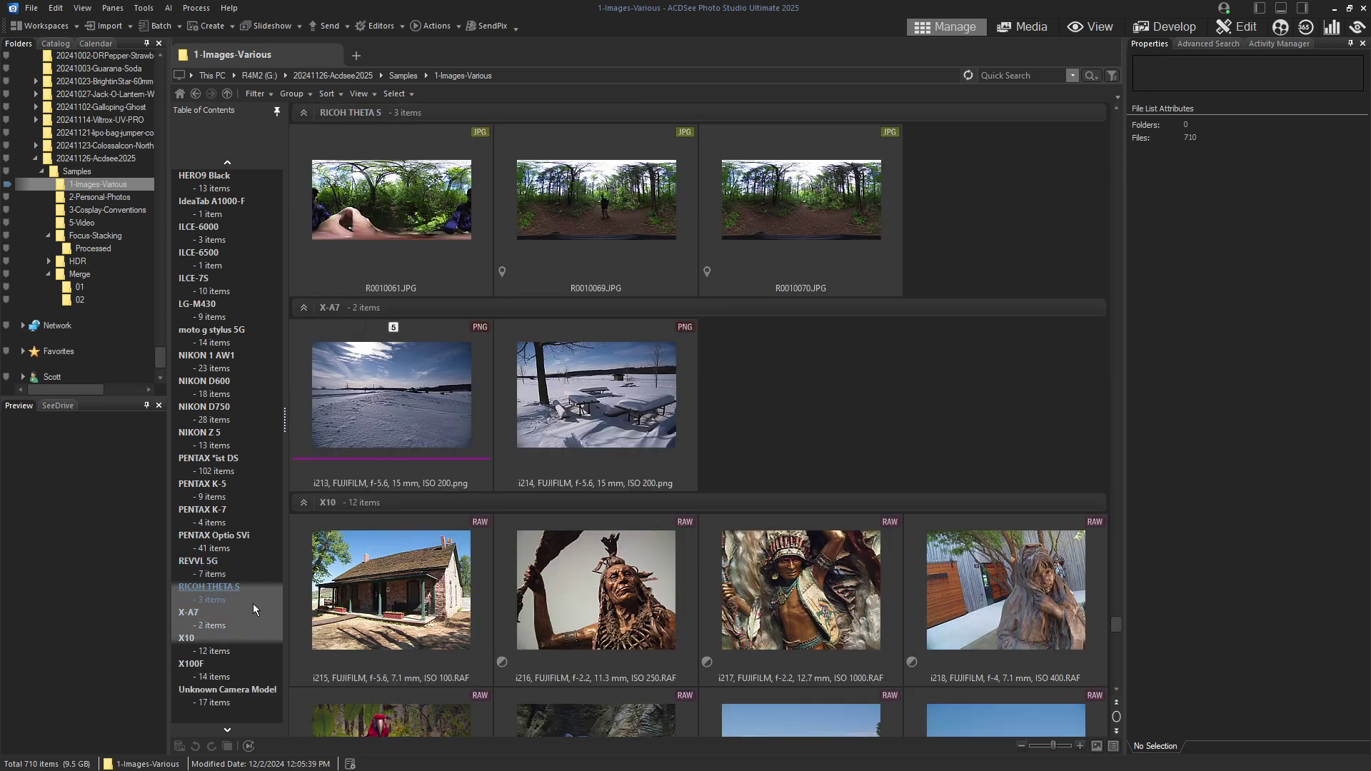
pyautogui.click(212, 670)
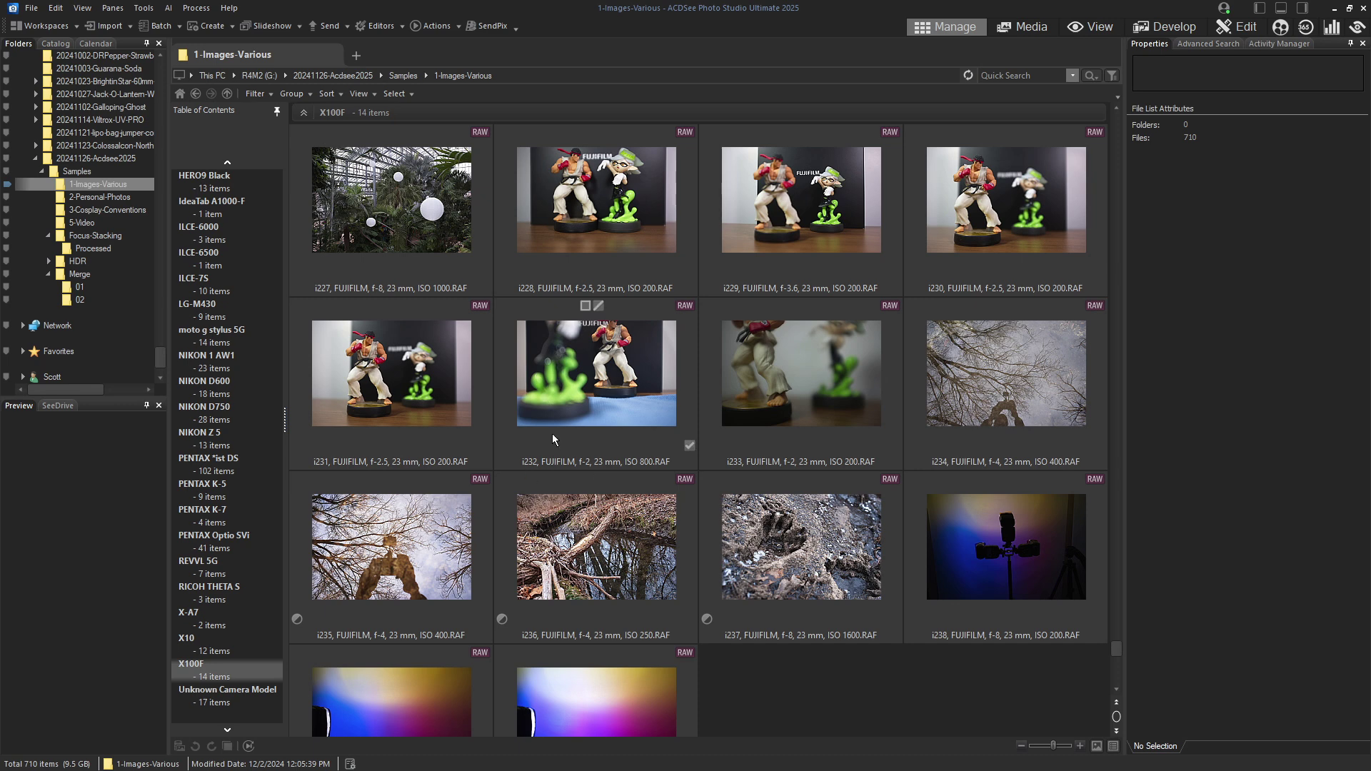
# Sort the 1-Images-Various photos by the EXIF Camera Info property ISO.
pyautogui.click(328, 94)
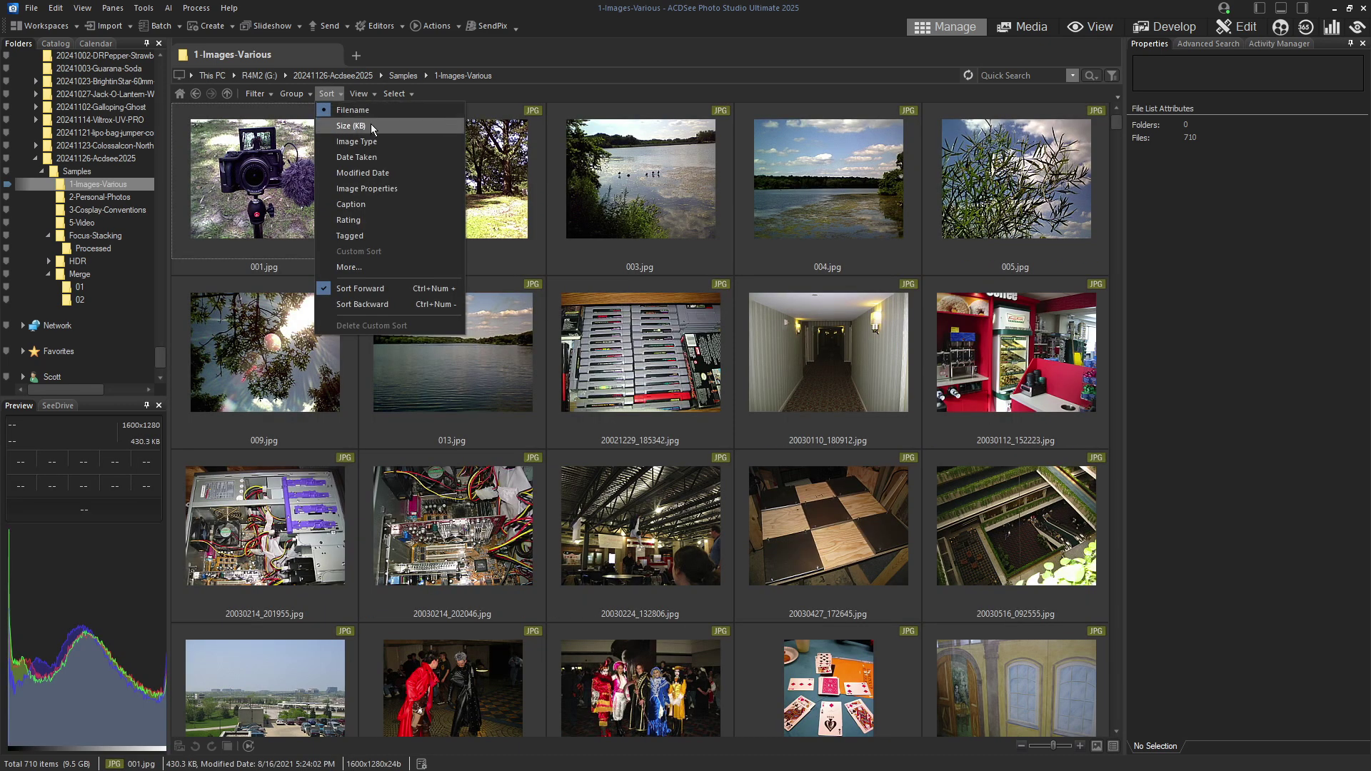
pyautogui.click(349, 267)
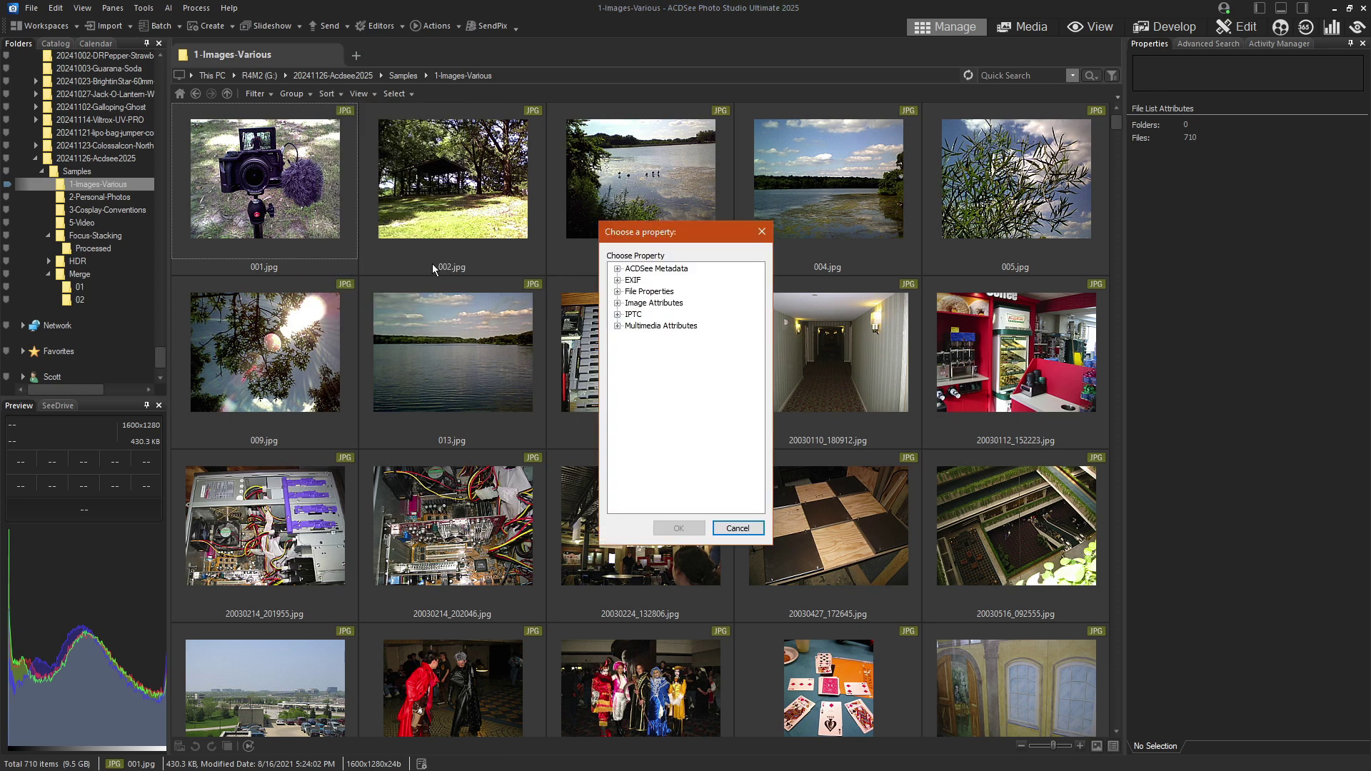
pyautogui.click(617, 280)
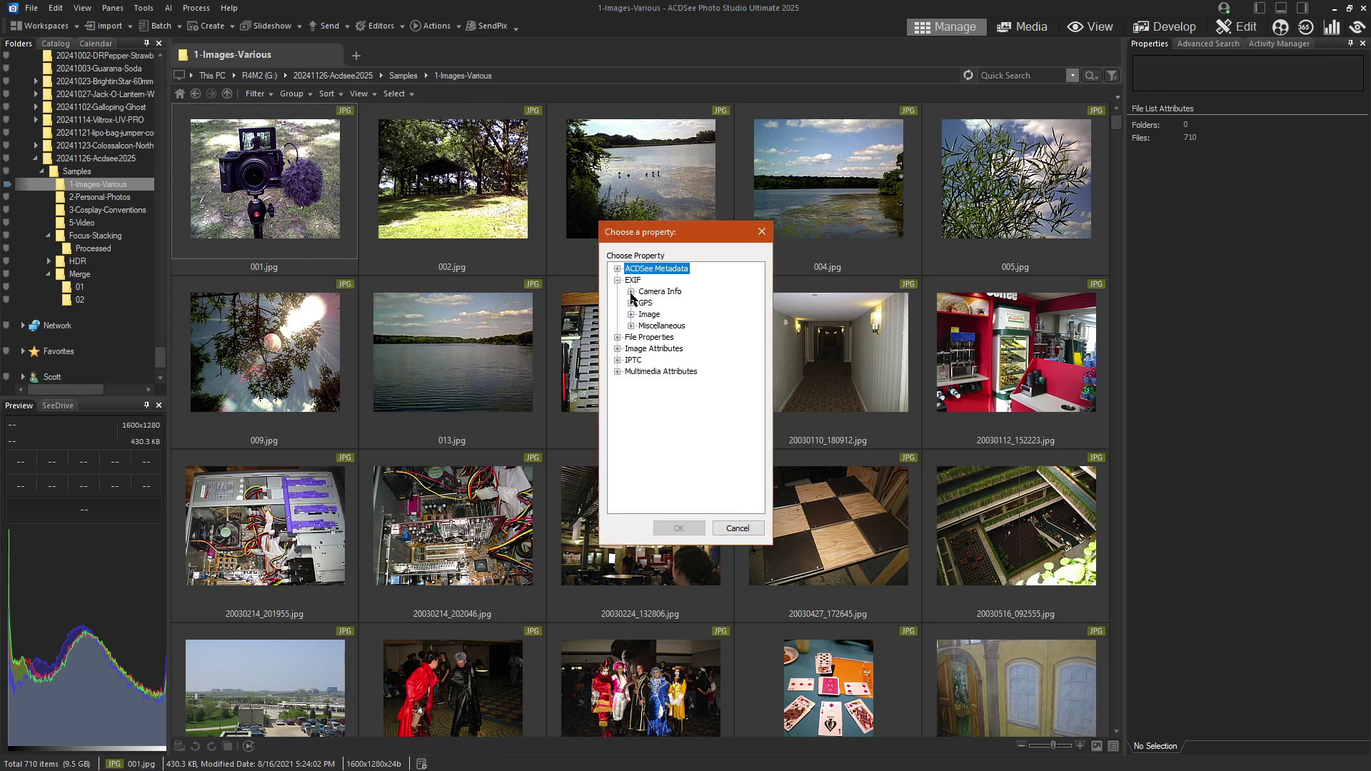
pyautogui.click(631, 291)
pyautogui.scroll(-2, 731, 375)
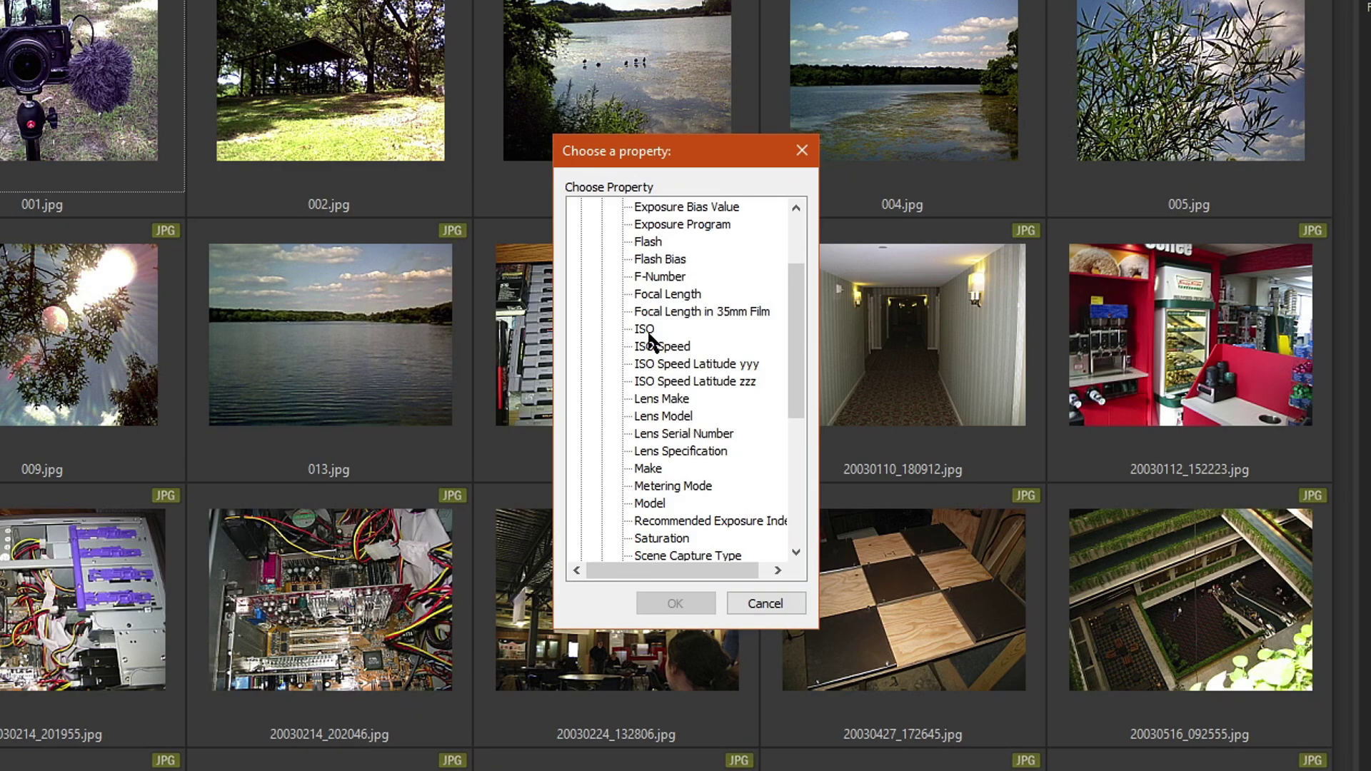
pyautogui.click(649, 332)
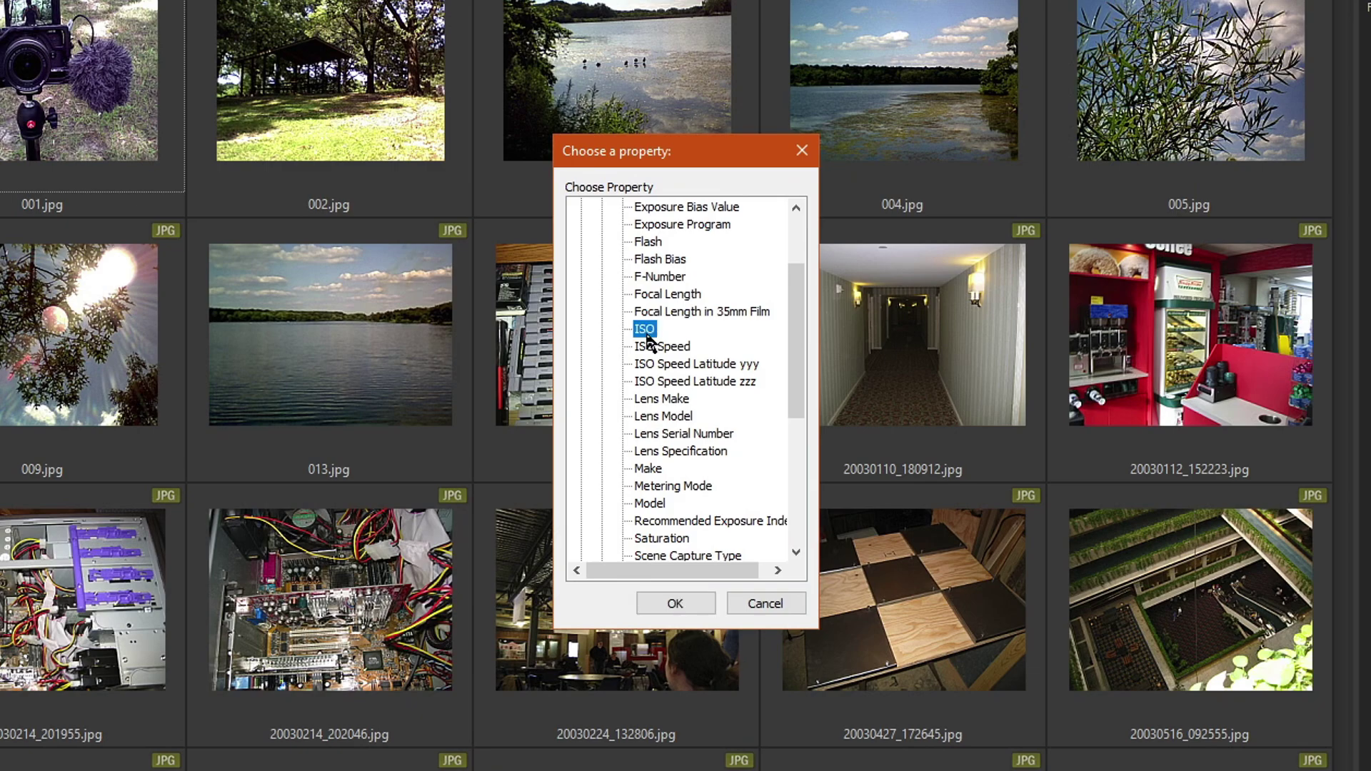
pyautogui.click(698, 603)
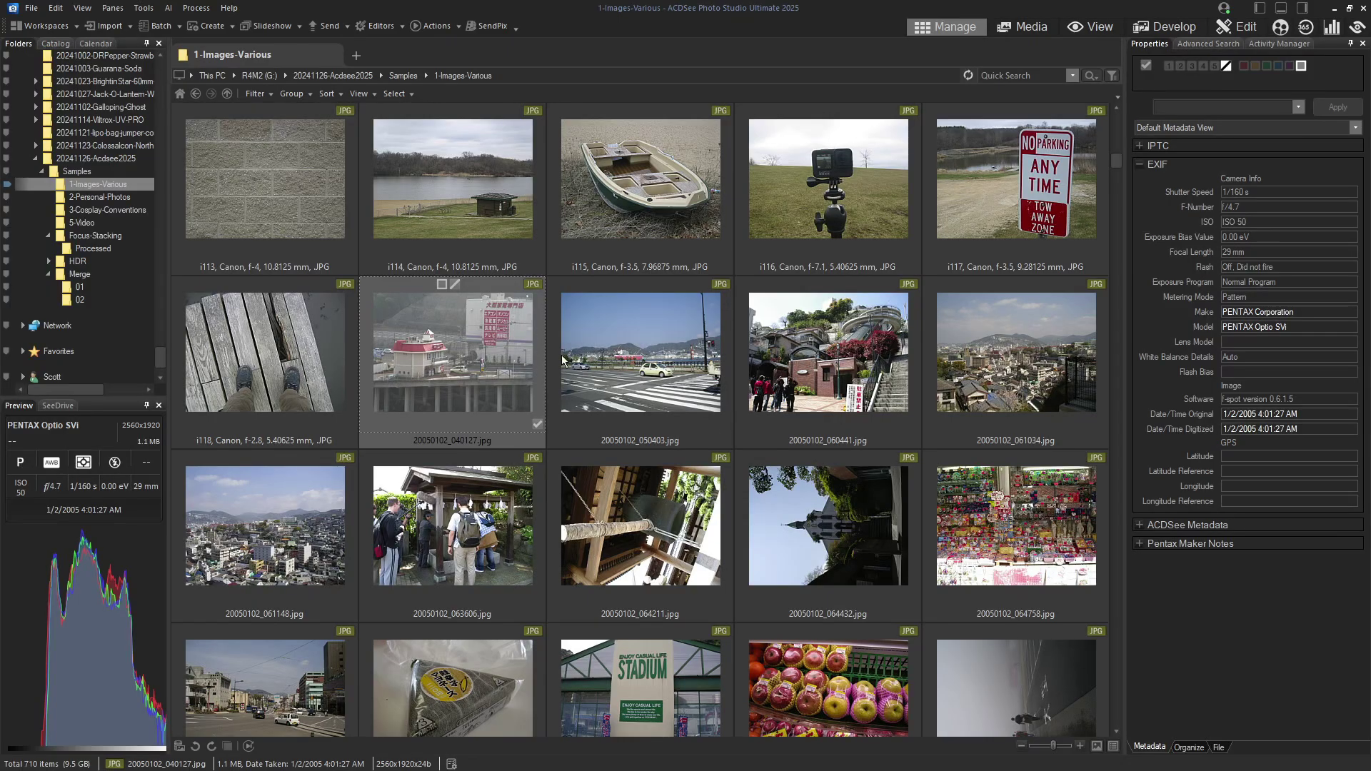
# Select sample photos, including 20080504_120004.jpg and 20050625_011335.dng, further down the sorted list to check their ISO values in the metadata.
pyautogui.scroll(-5, 634, 411)
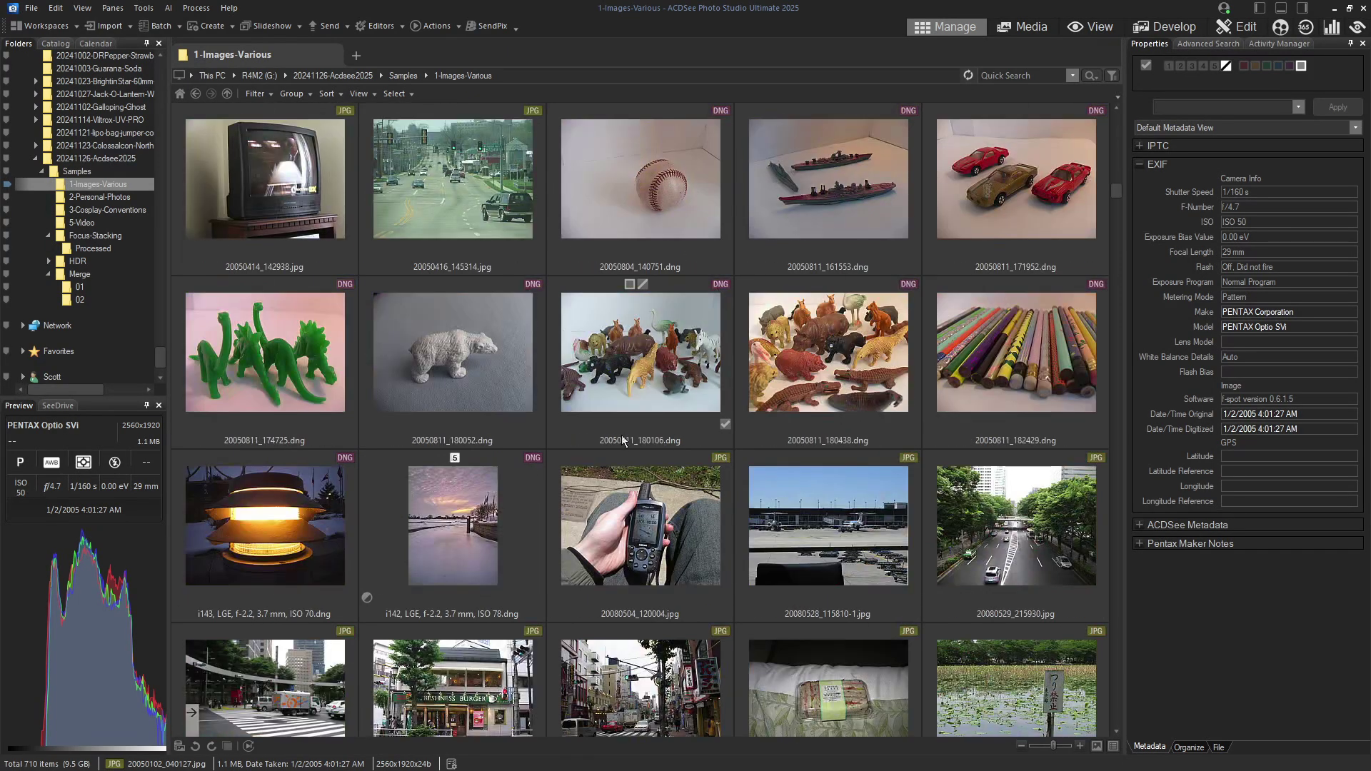
pyautogui.click(636, 400)
pyautogui.scroll(-10, 630, 557)
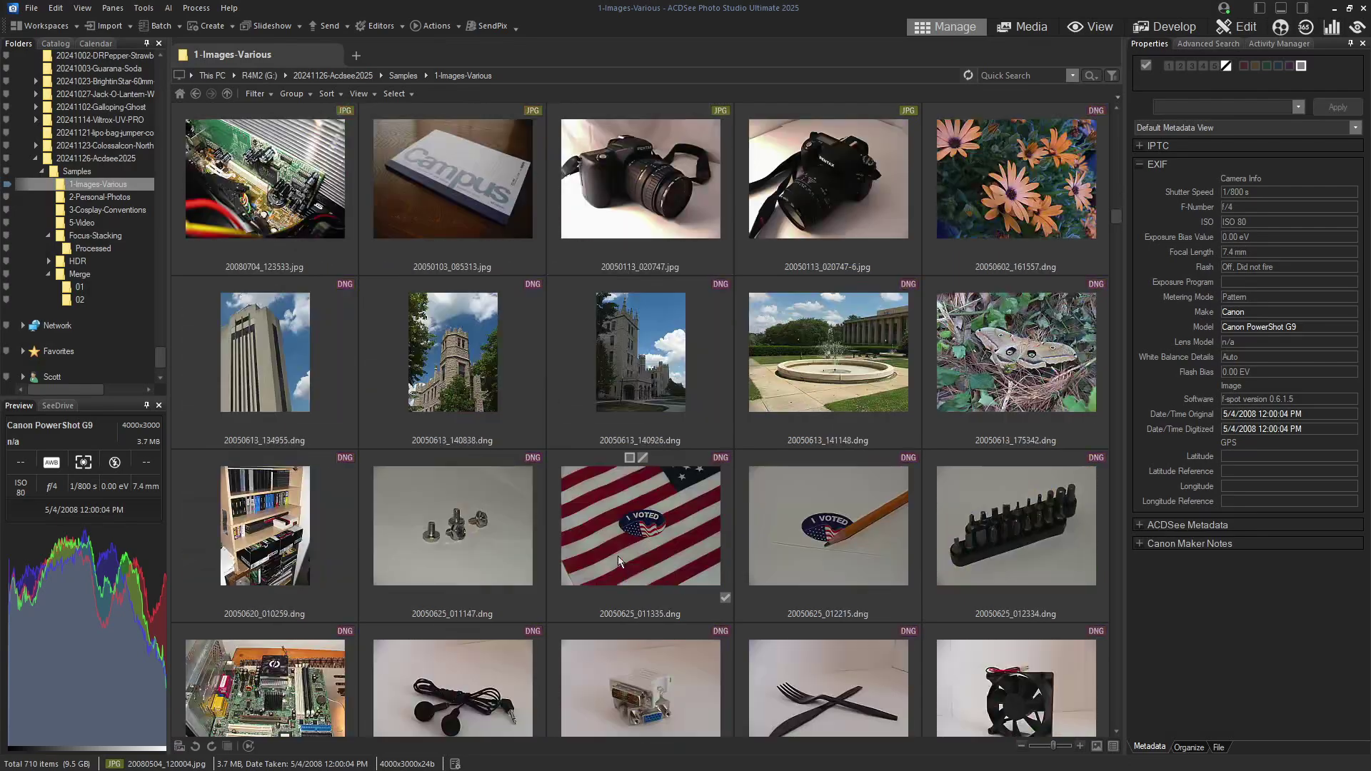
pyautogui.click(602, 569)
pyautogui.scroll(-2, 602, 569)
pyautogui.scroll(-15, 600, 569)
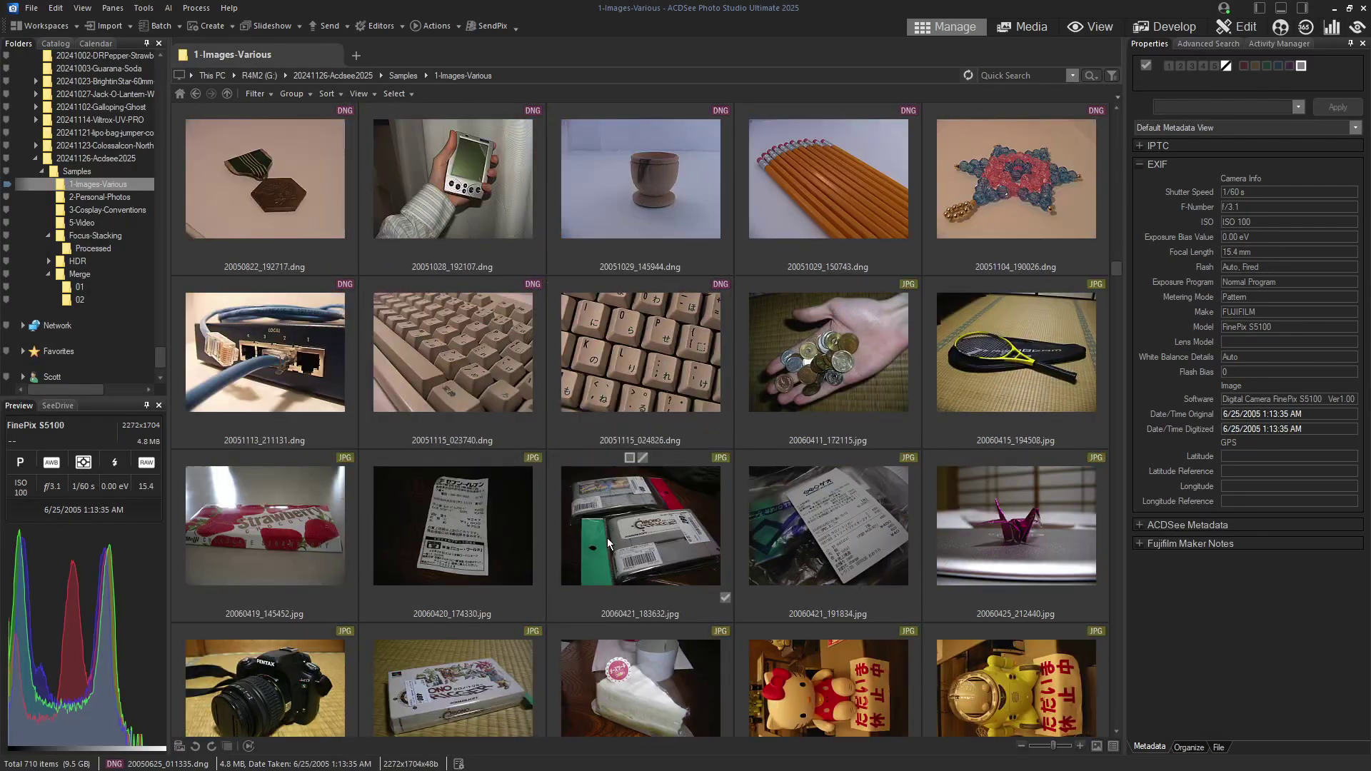
pyautogui.click(627, 530)
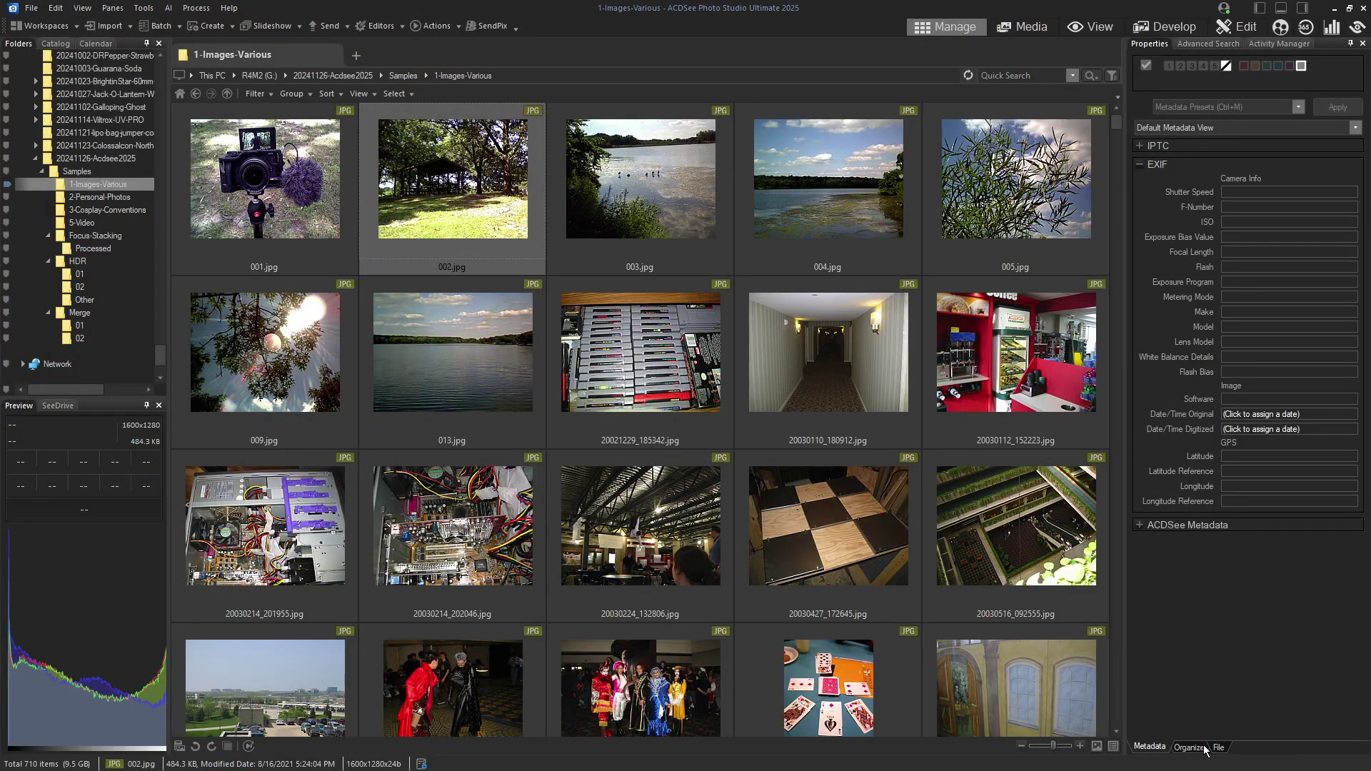
# Show the organizing properties of 002.jpg, glance at its ACDSee Metadata fields, and expand the Keywords section.
pyautogui.click(1027, 724)
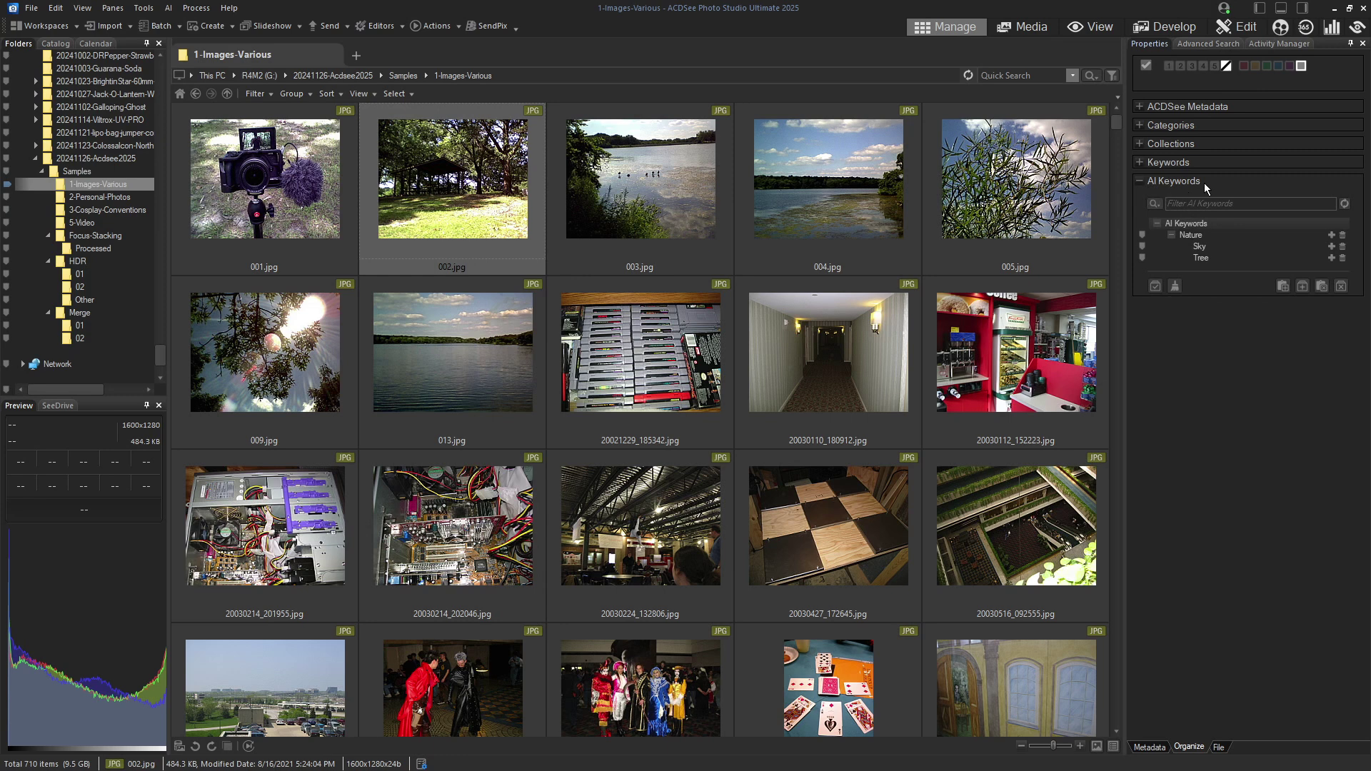
pyautogui.click(1140, 106)
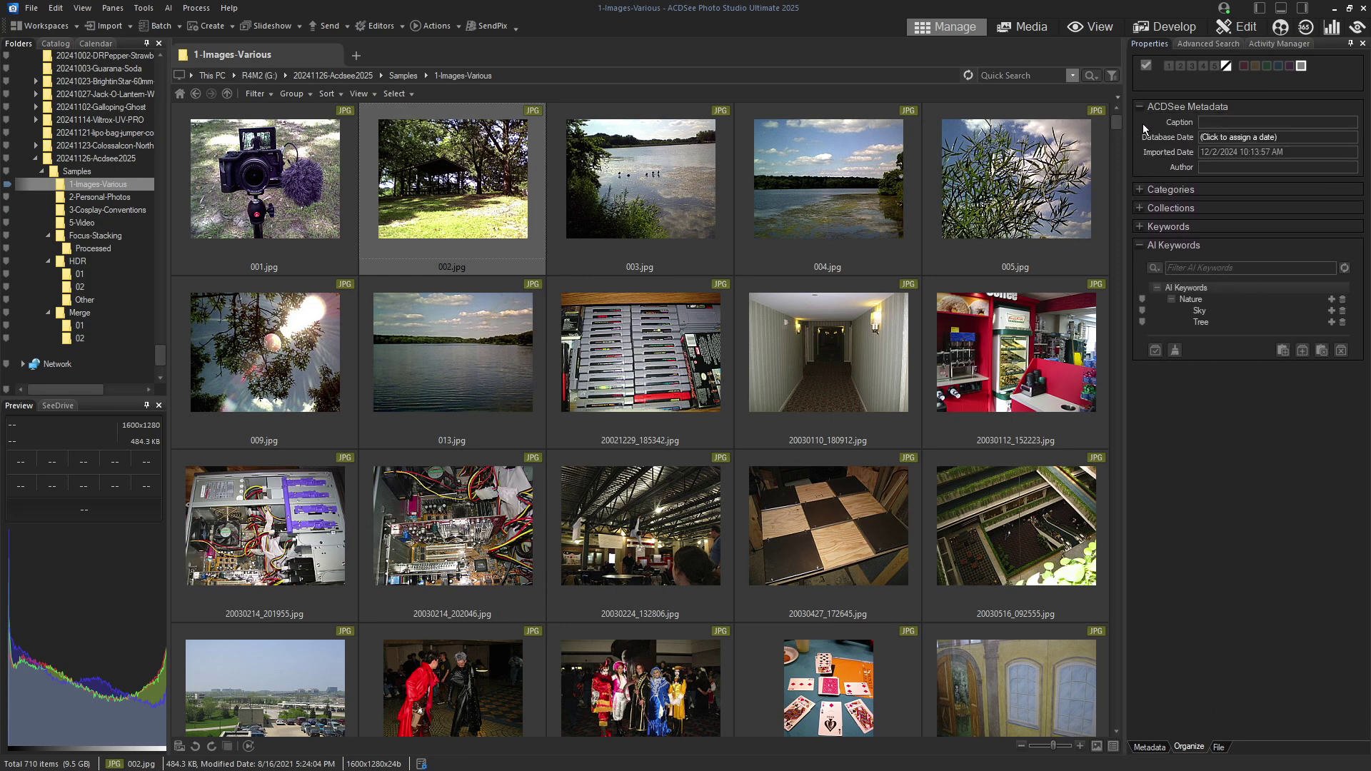
pyautogui.click(1140, 107)
pyautogui.click(1140, 162)
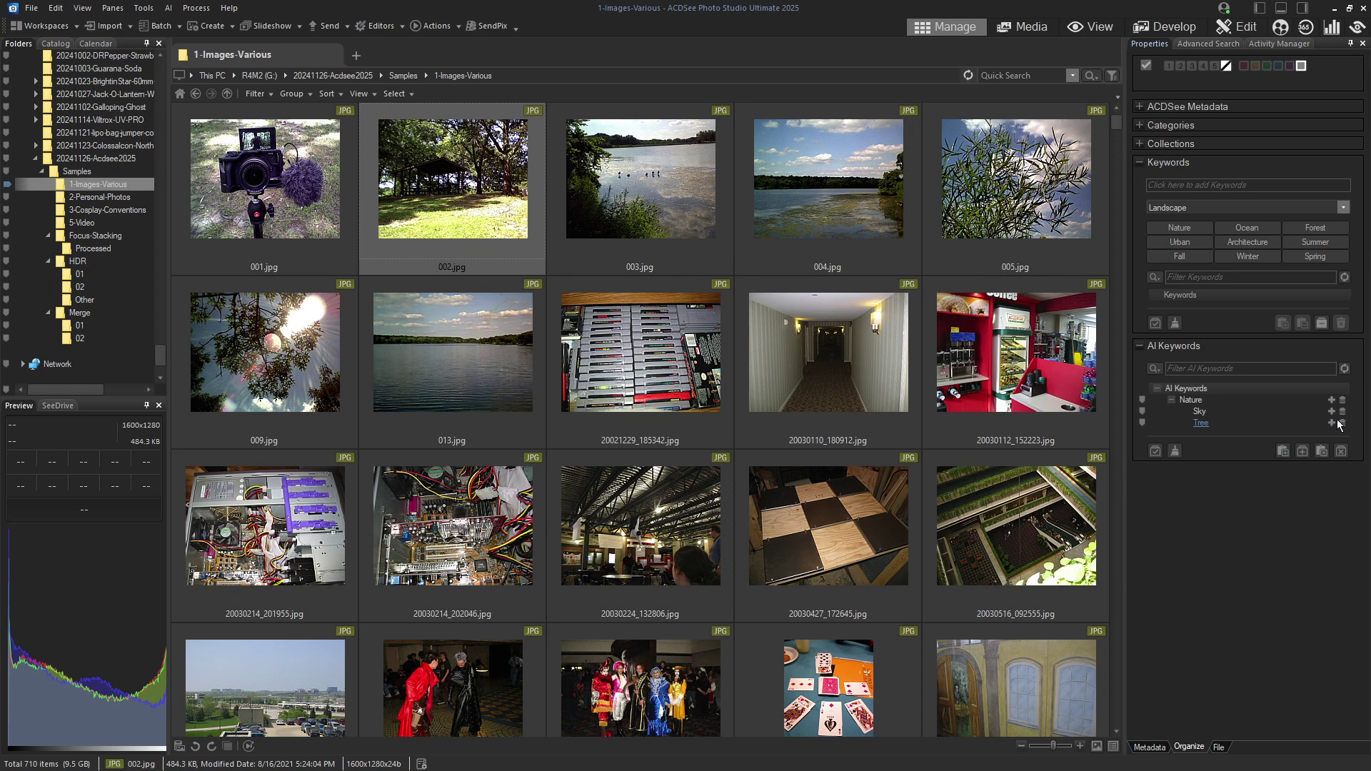
# Review the AI keywords of 20030110_180912.jpg, 20030112_152223.jpg, 009.jpg, 005.jpg and 20030517_175920.jpg in turn.
pyautogui.click(828, 350)
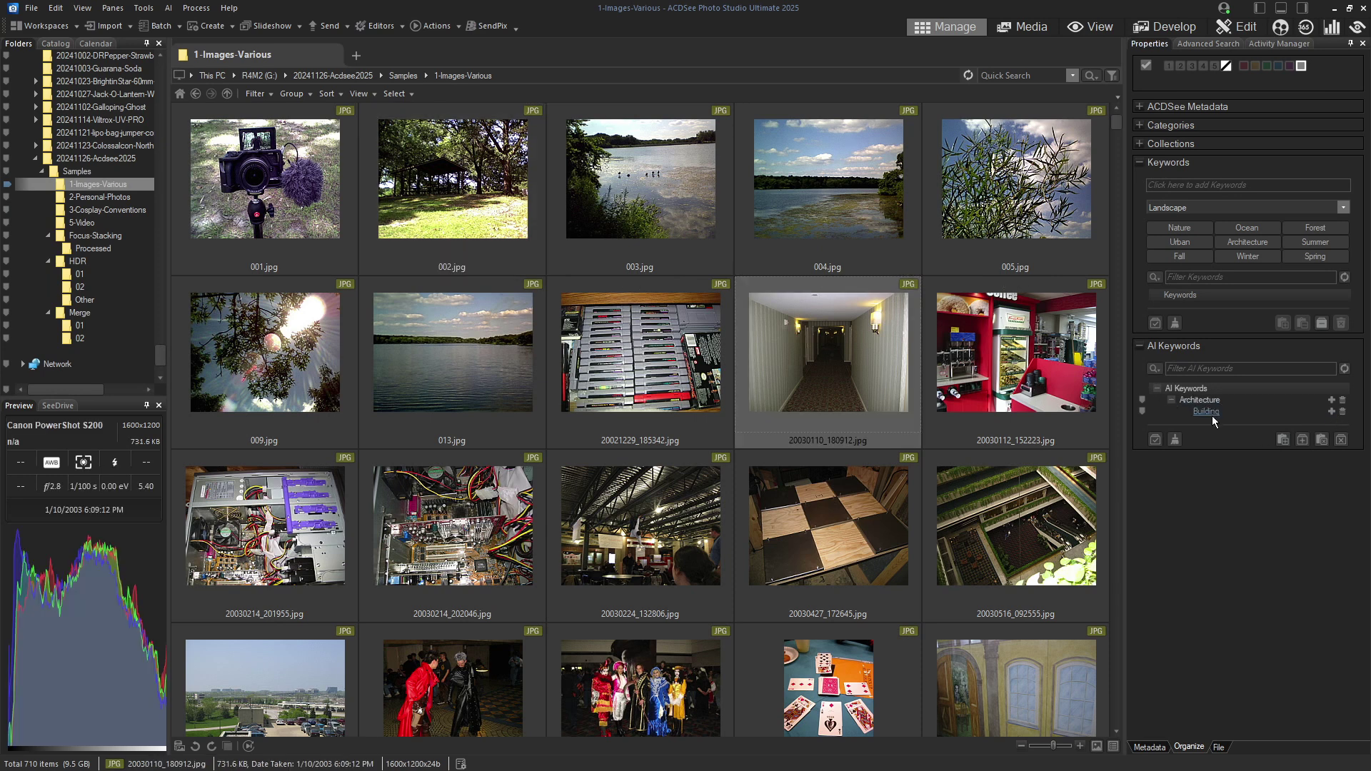
pyautogui.click(1009, 372)
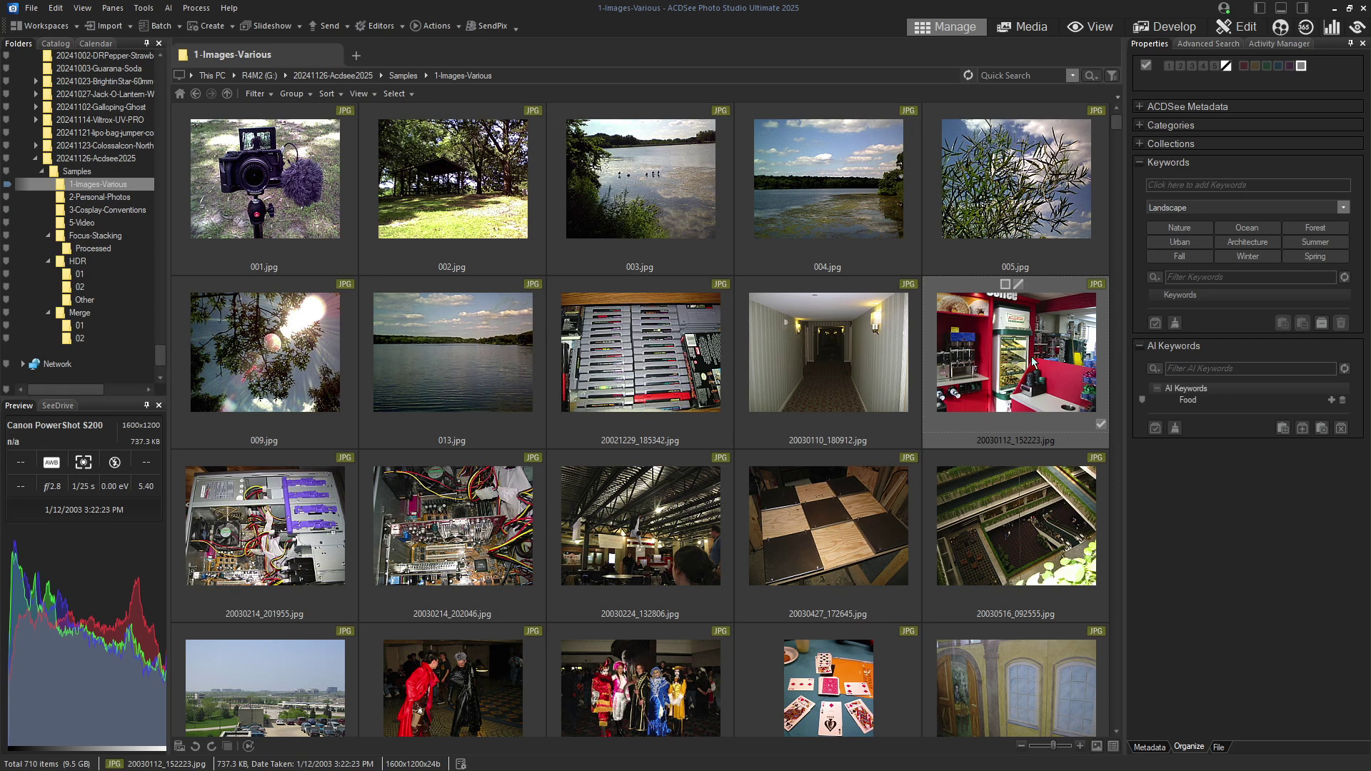
pyautogui.click(314, 366)
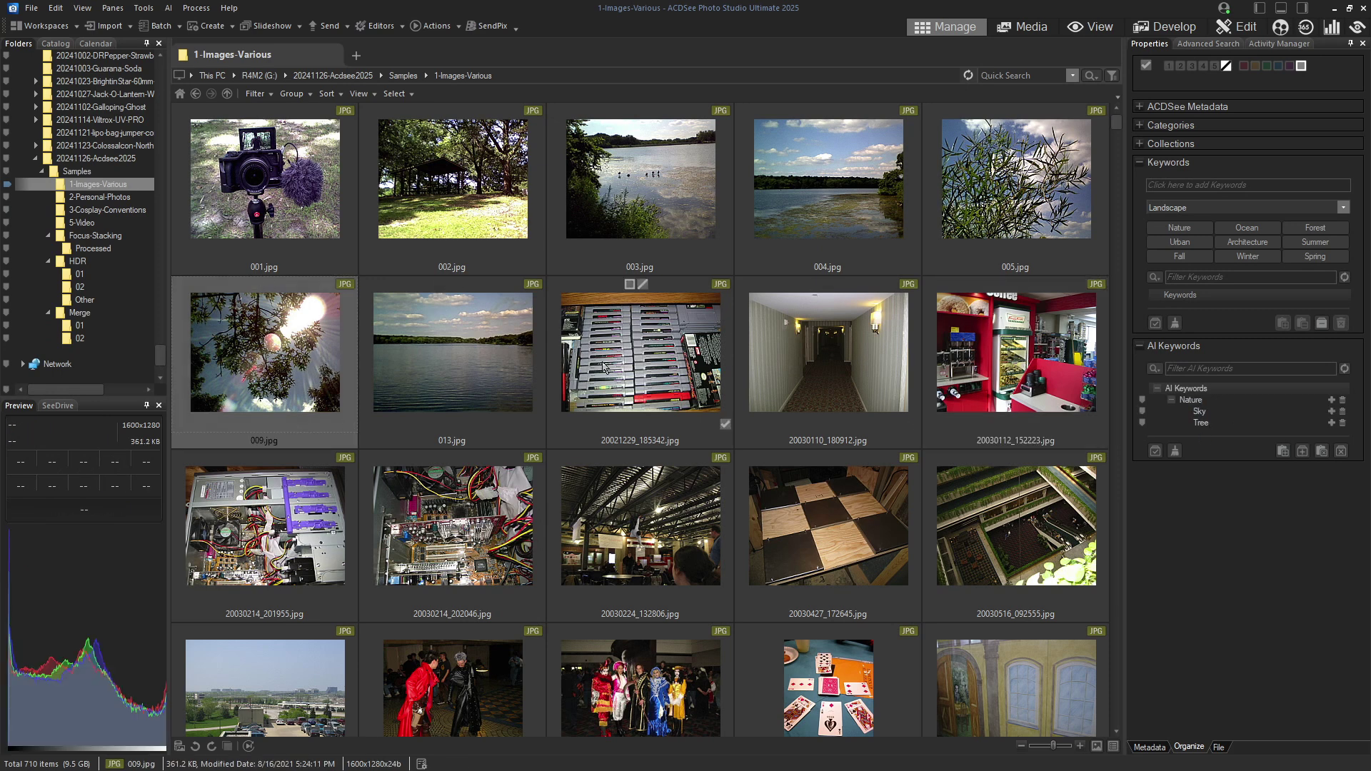
pyautogui.click(983, 179)
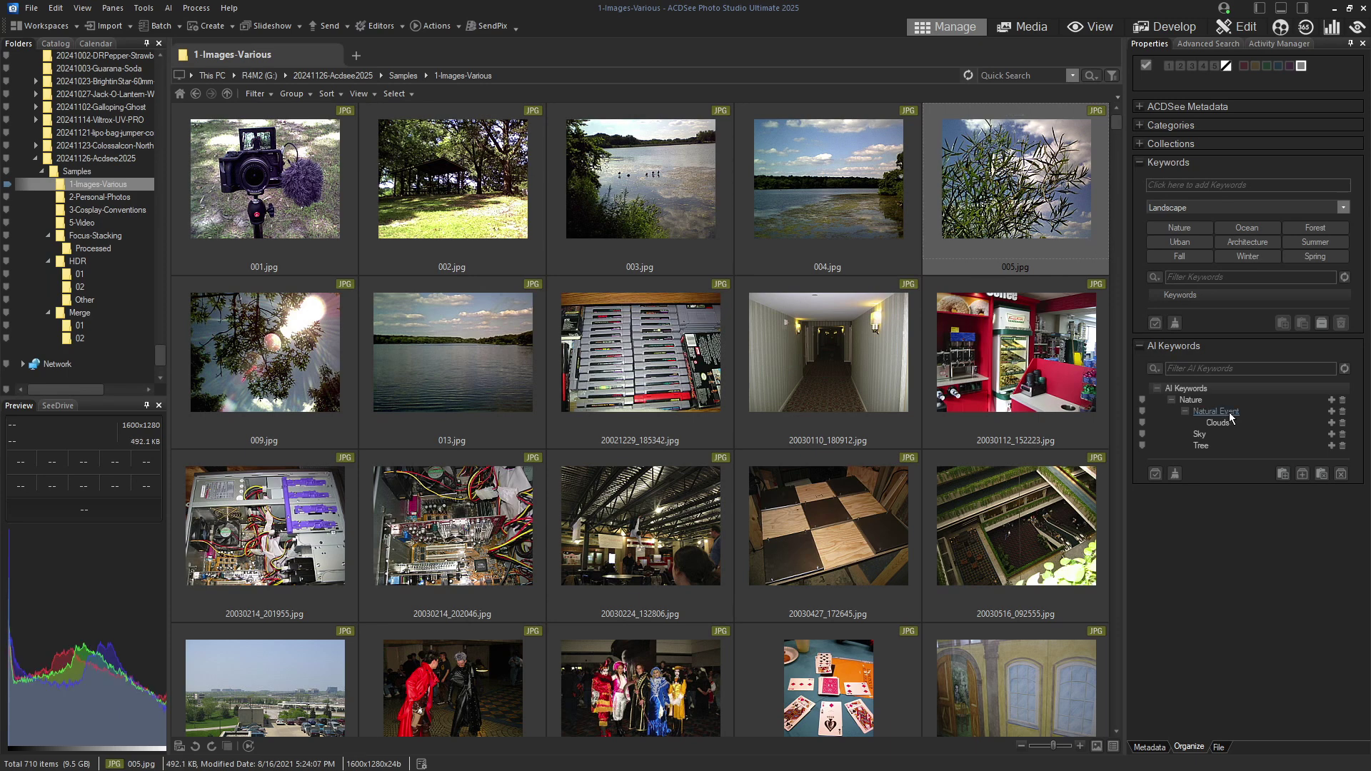
pyautogui.click(638, 632)
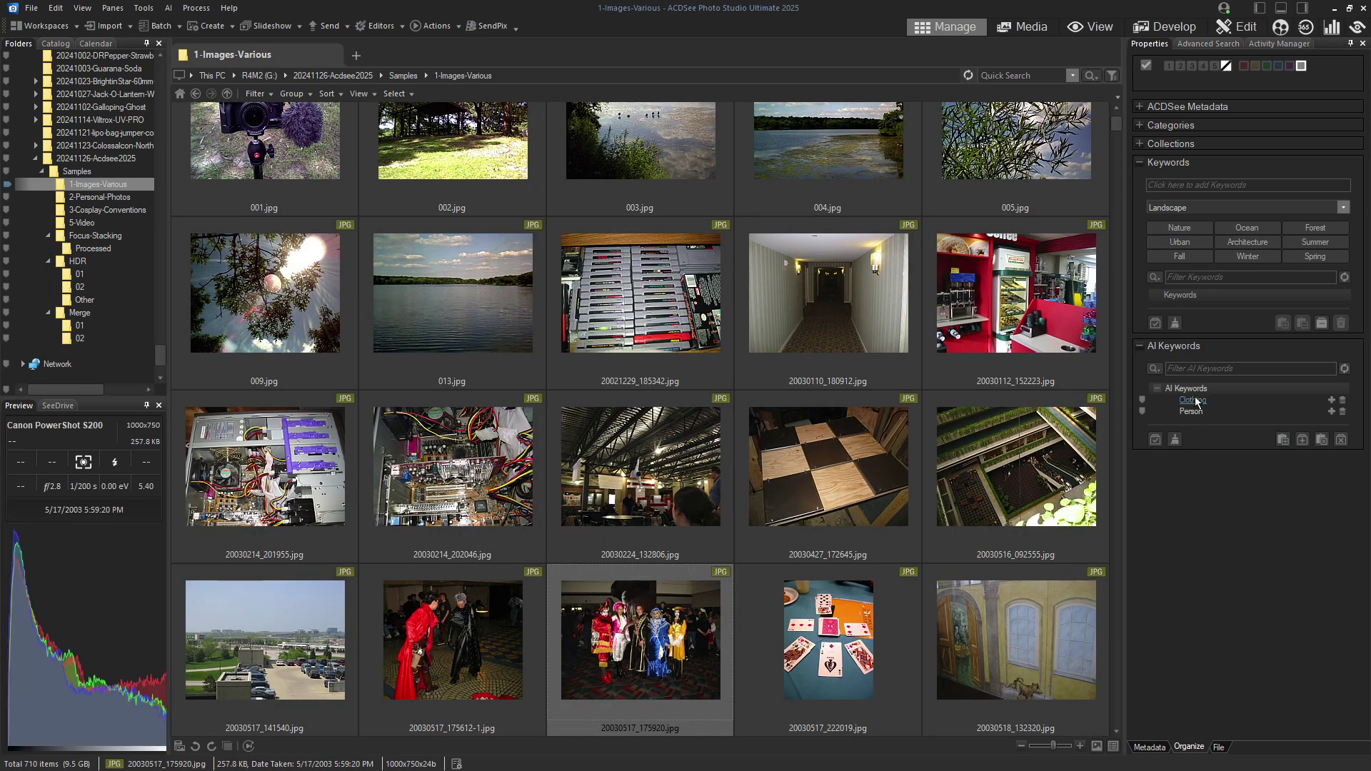
# Inspect the AI keywords of the table setting 20041219_144014.jpg, cityscape 20050102_061148.jpg, 20050102_064758.jpg and the pizza photos.
pyautogui.scroll(-10, 576, 614)
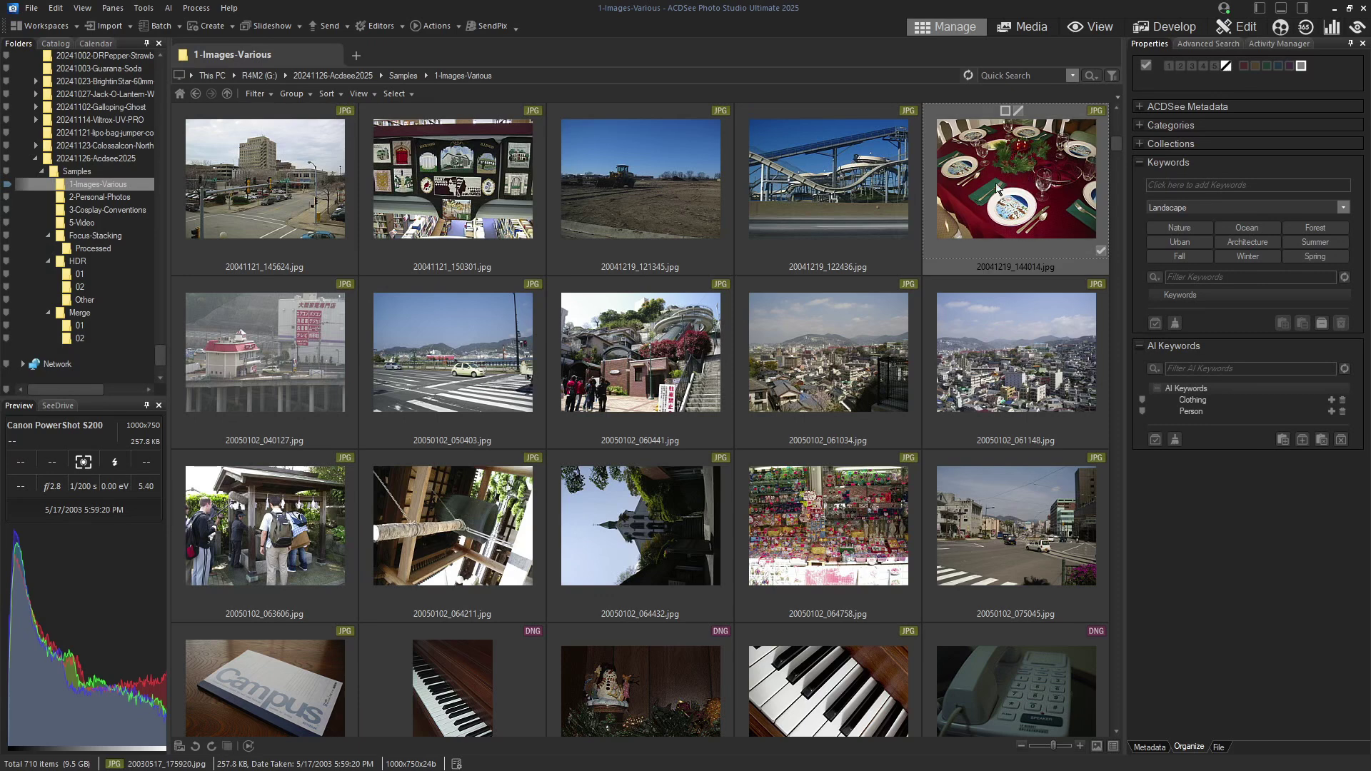
pyautogui.click(998, 188)
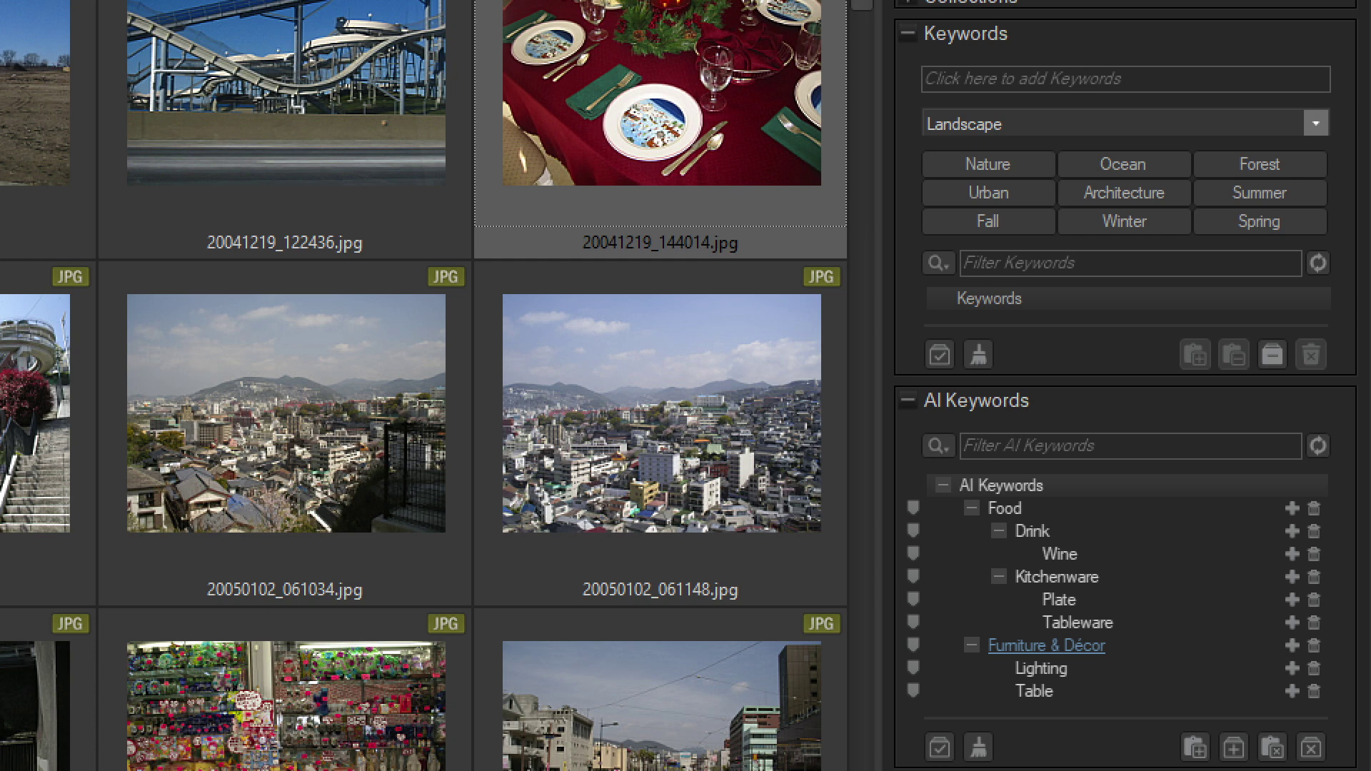
pyautogui.press('Down')
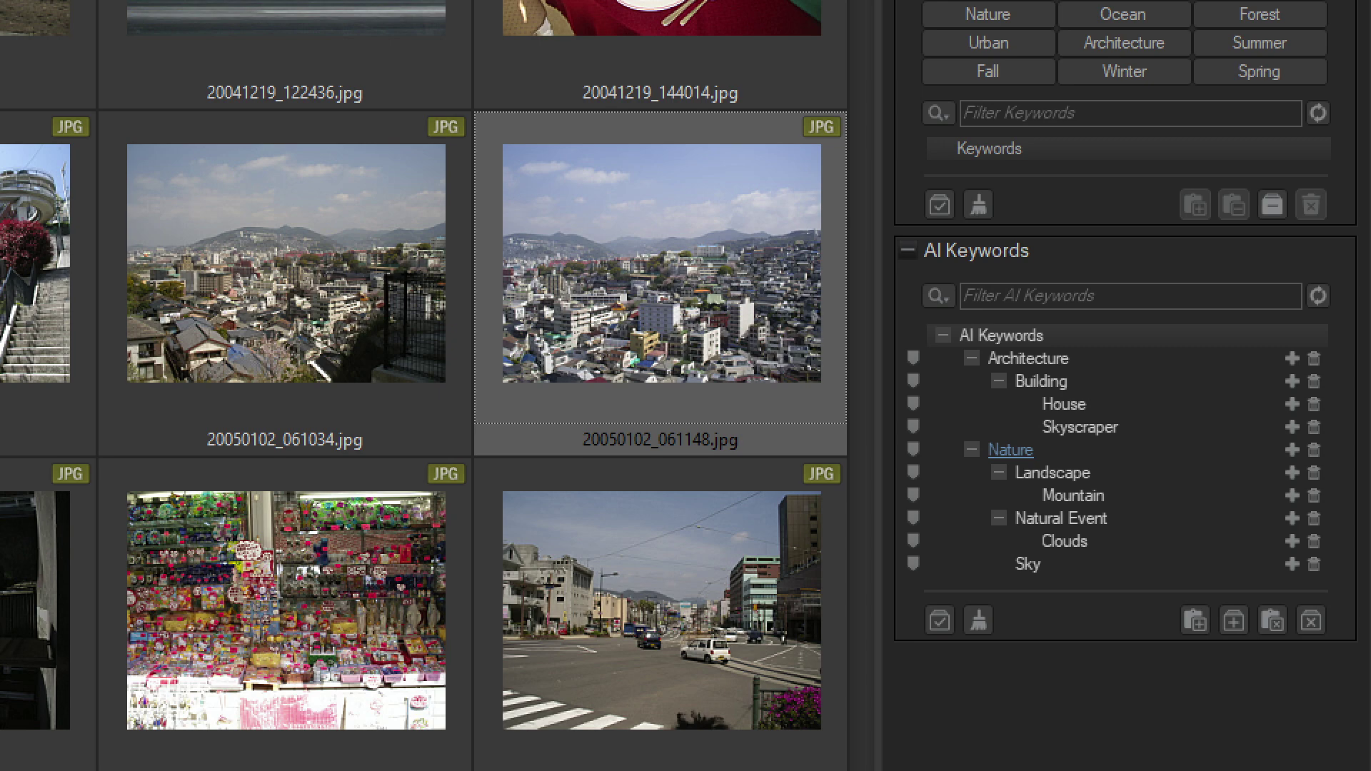
pyautogui.click(190, 600)
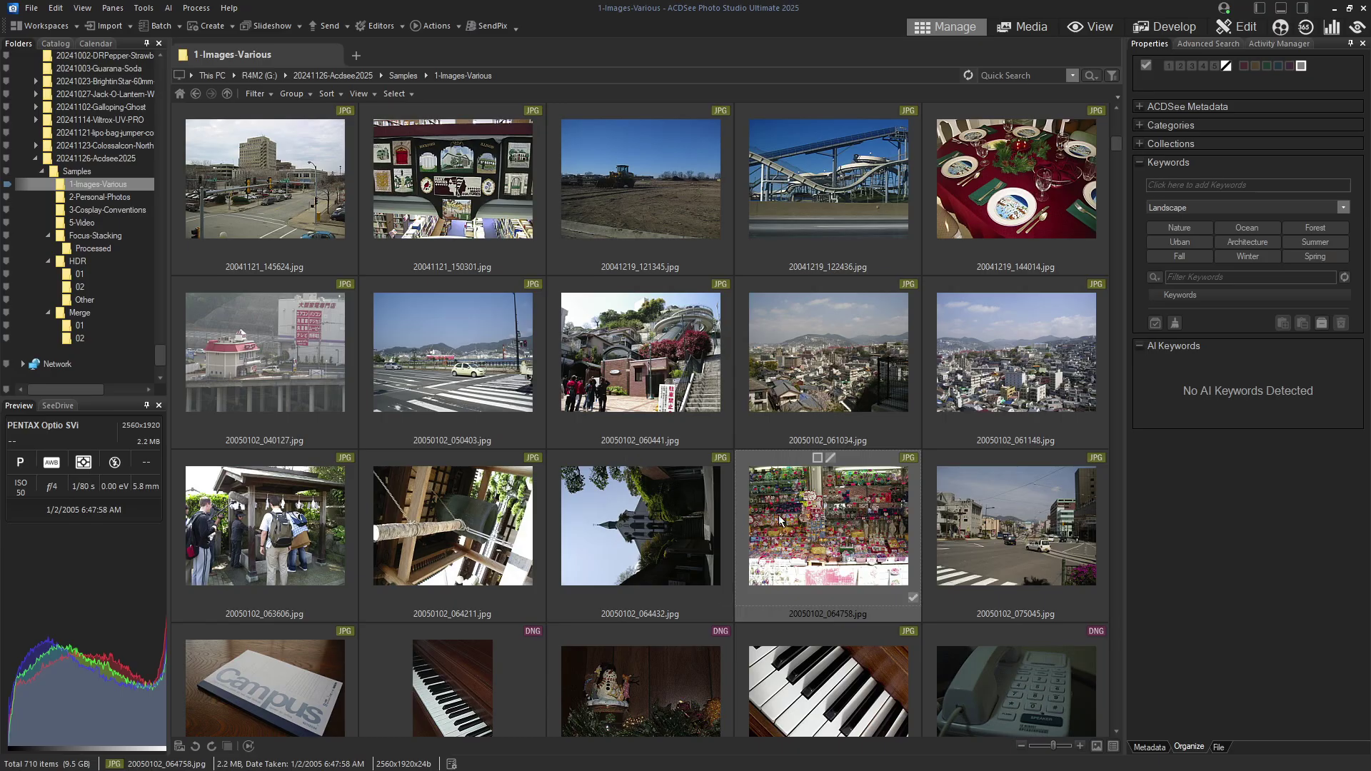
pyautogui.click(628, 540)
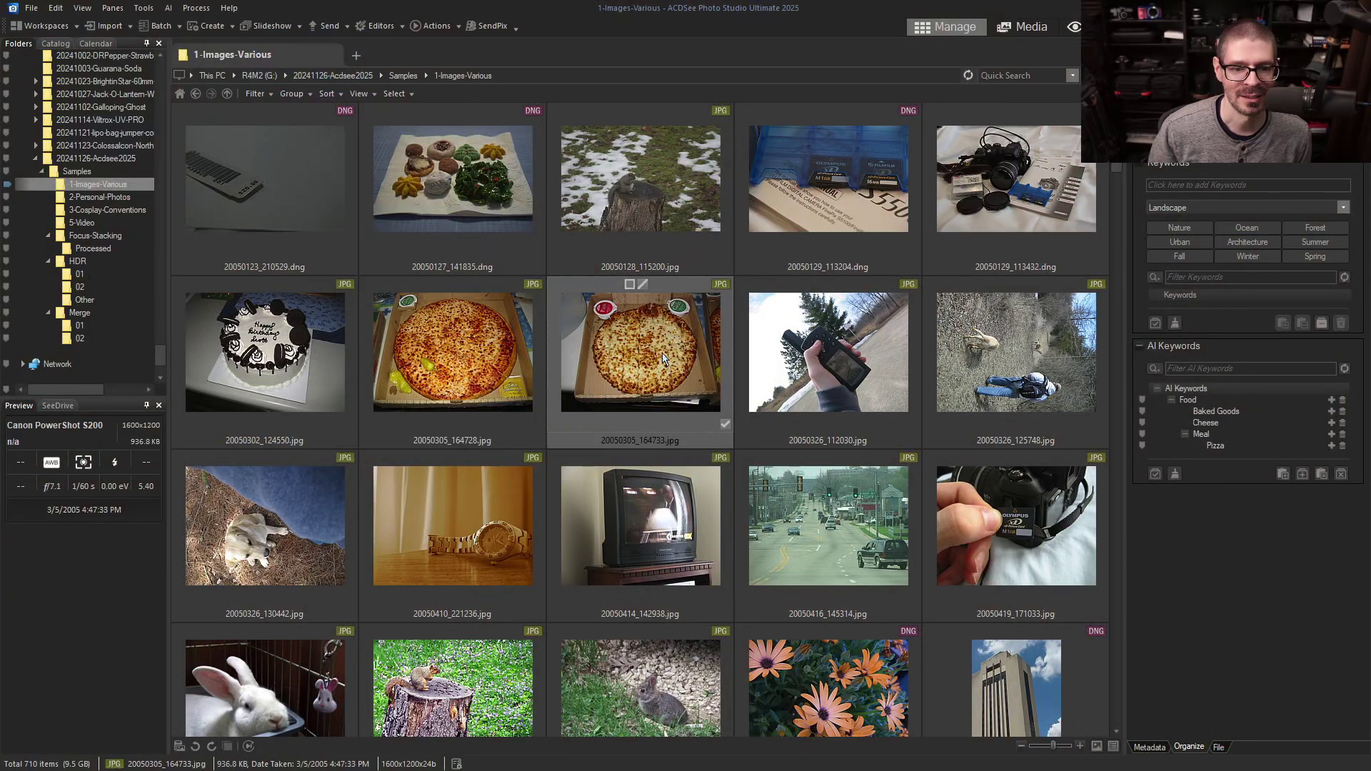
pyautogui.click(442, 361)
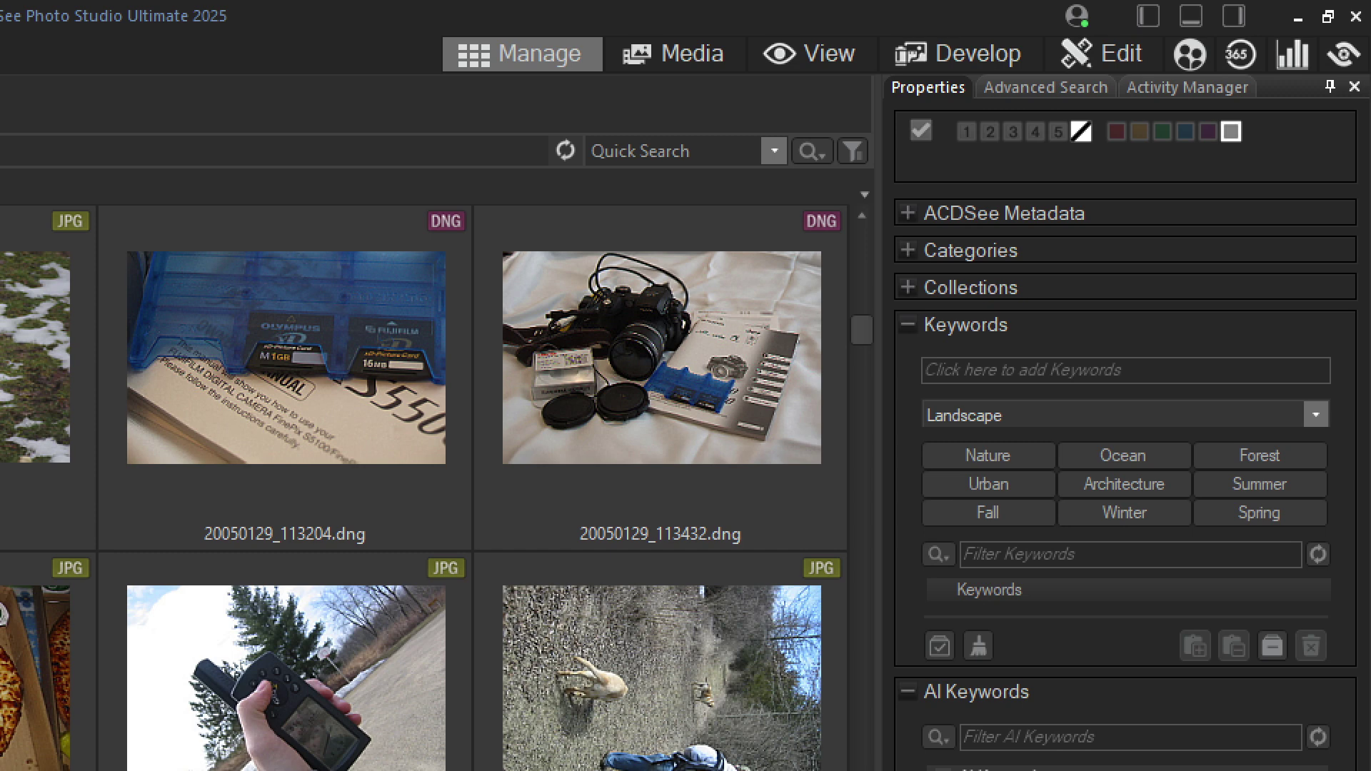
# Run an advanced database search for photos whose AI Keywords contain pizza.
pyautogui.click(1046, 89)
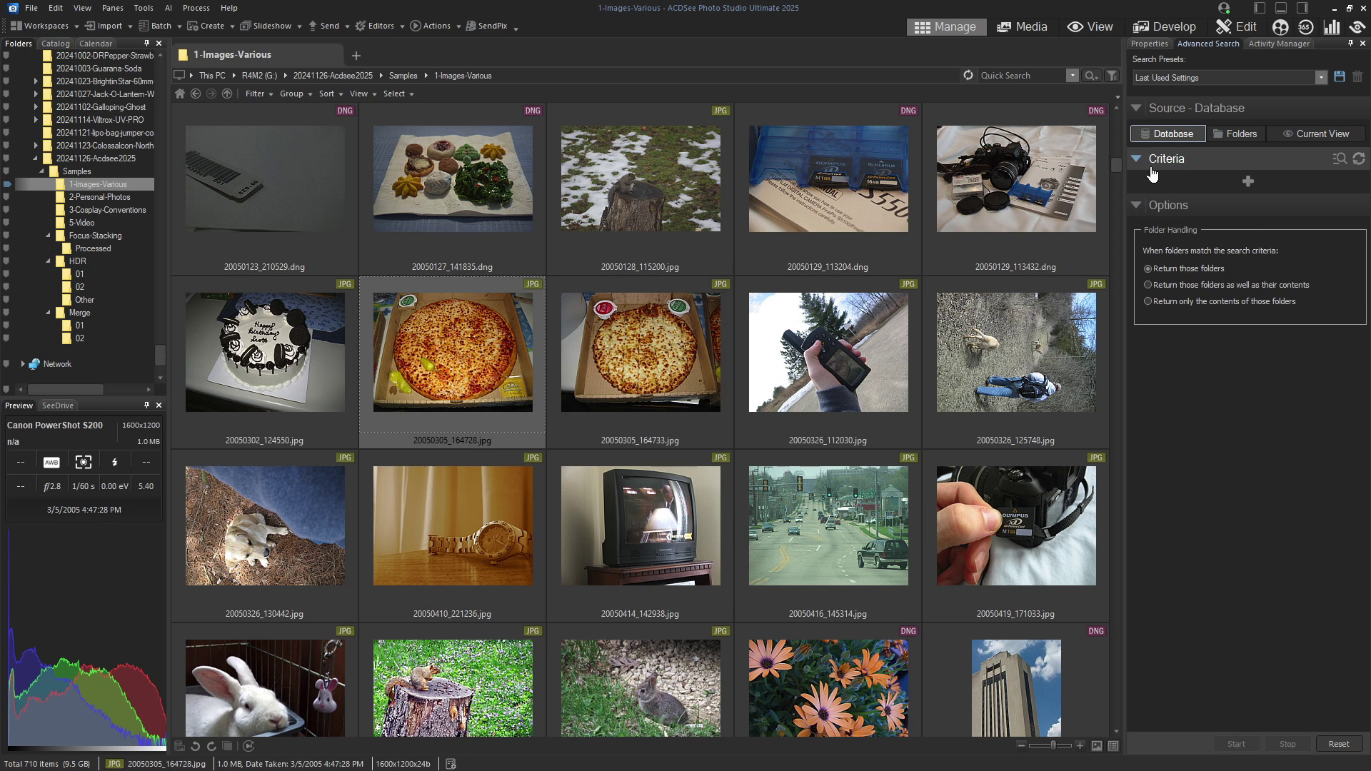
pyautogui.click(1248, 183)
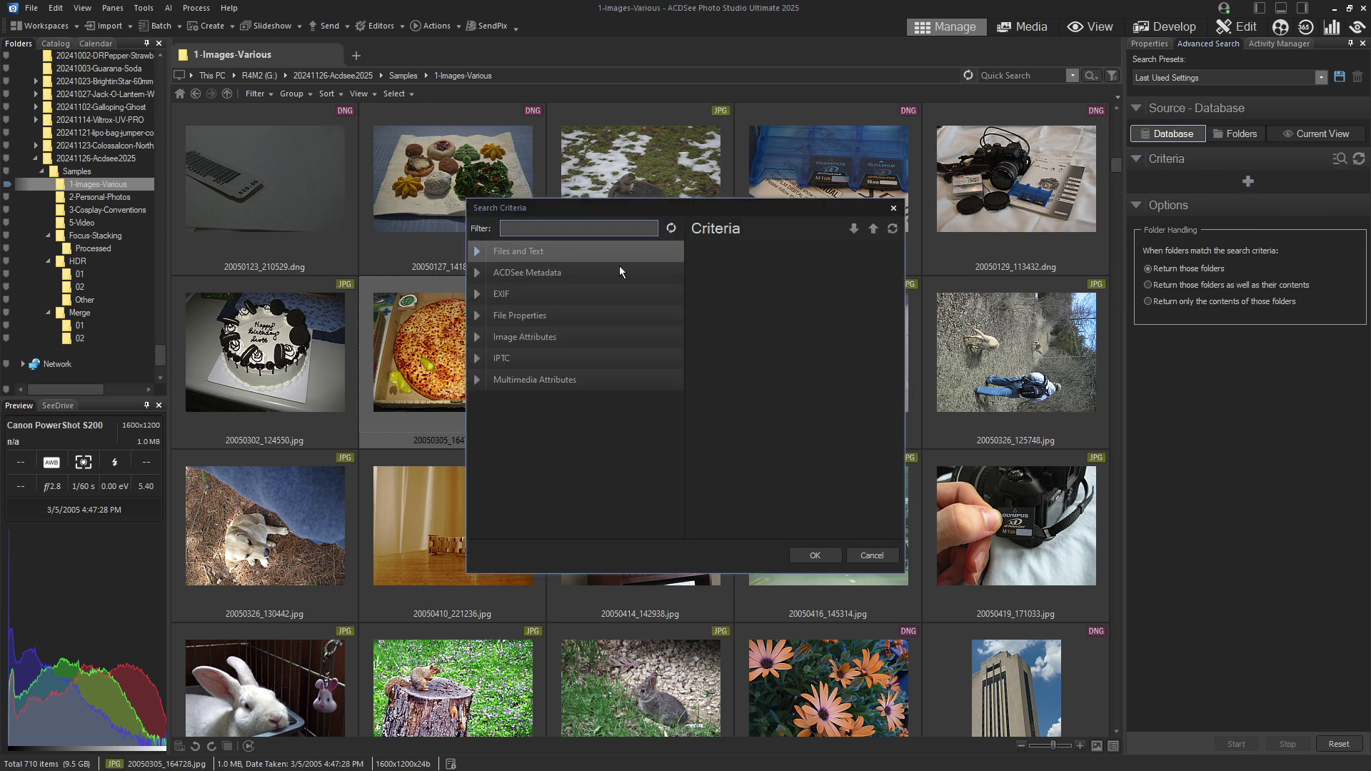
pyautogui.click(522, 228)
pyautogui.write('ai')
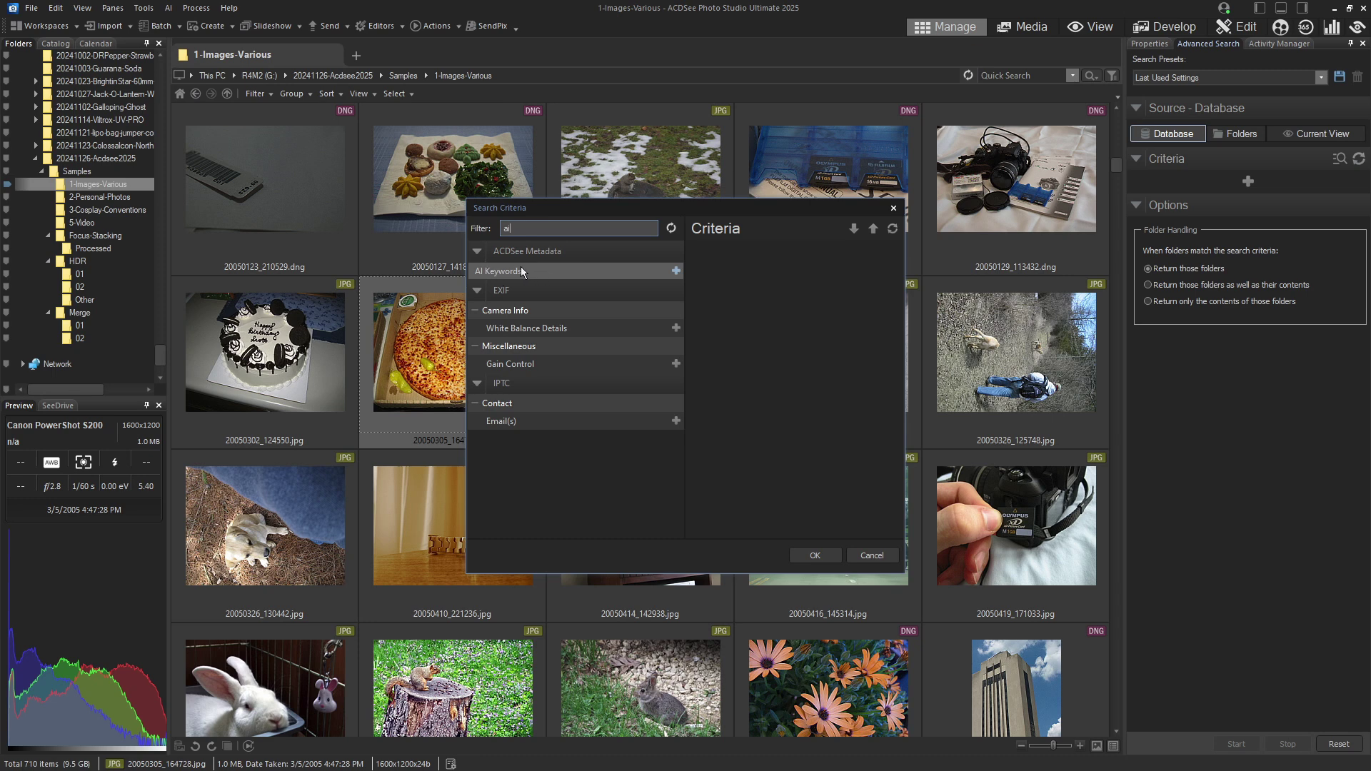
pyautogui.click(676, 272)
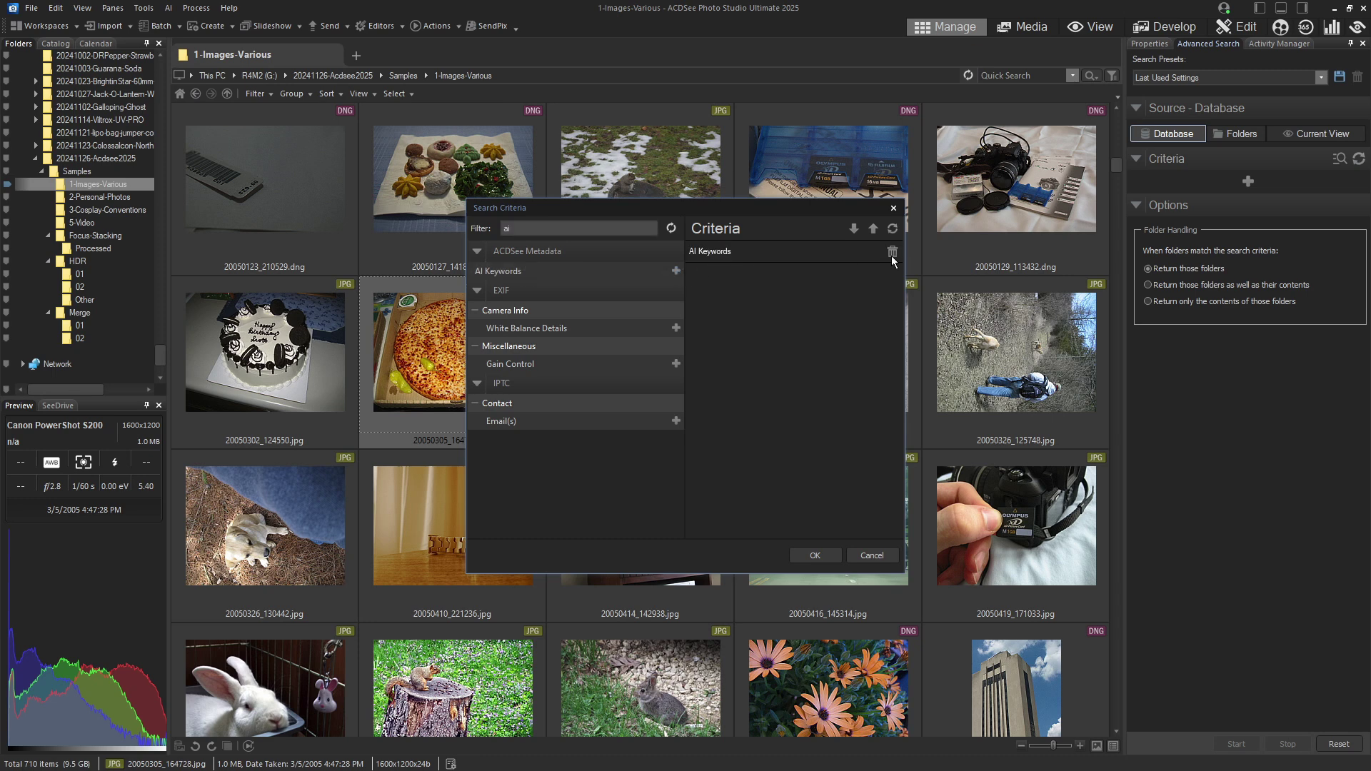
pyautogui.click(815, 556)
pyautogui.write('pizza')
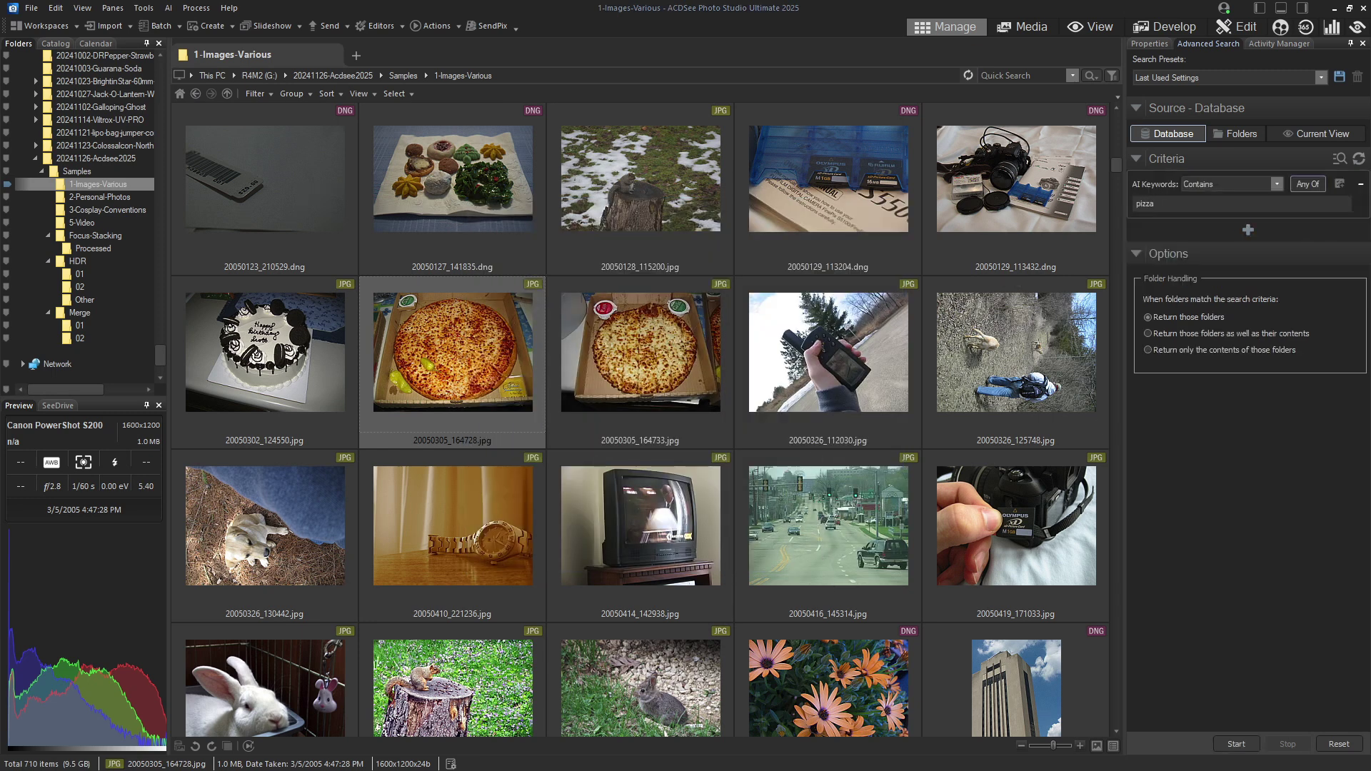
pyautogui.press('Return')
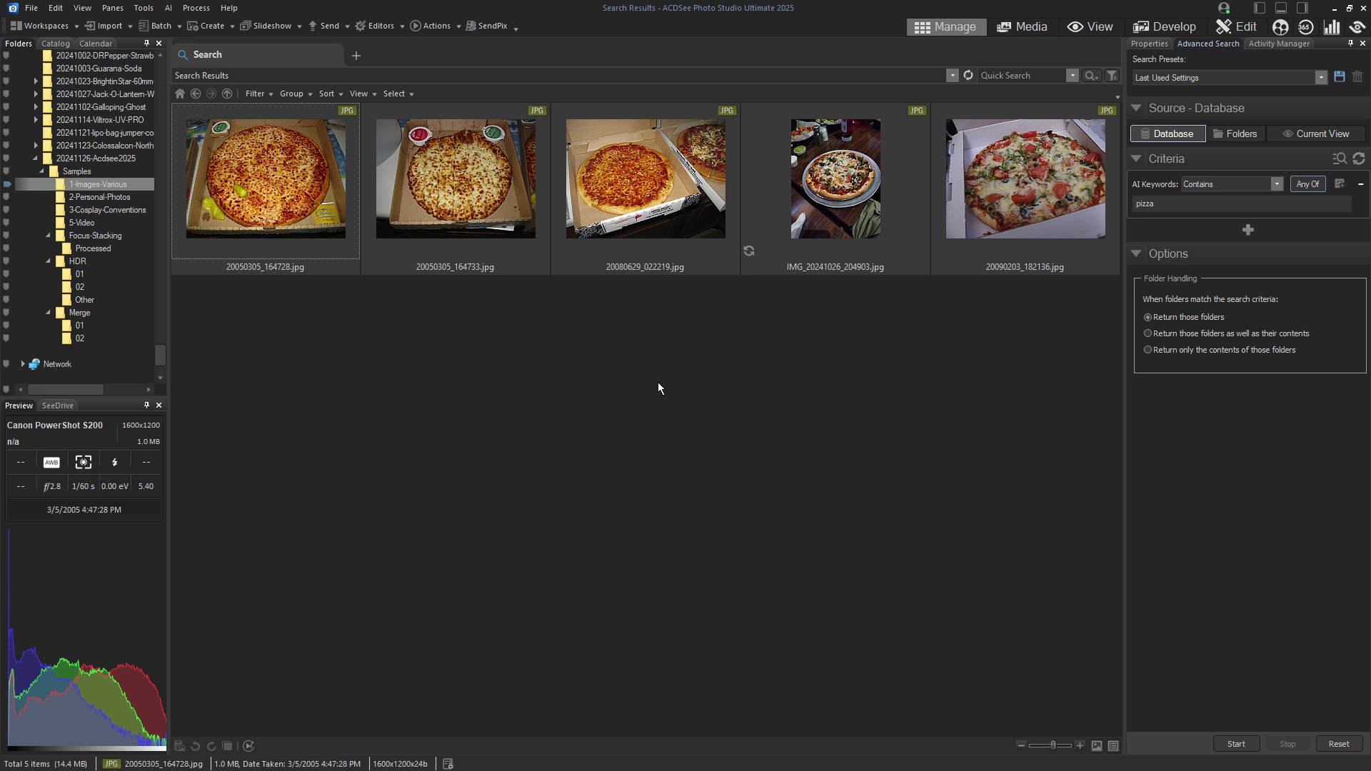
# Open IMG_20241026_204903.jpg in Develop mode and set Exposure to 48, Contrast to 12, Saturation to 3, Clarity to 42 and Dehaze to 18.
pyautogui.click(859, 125)
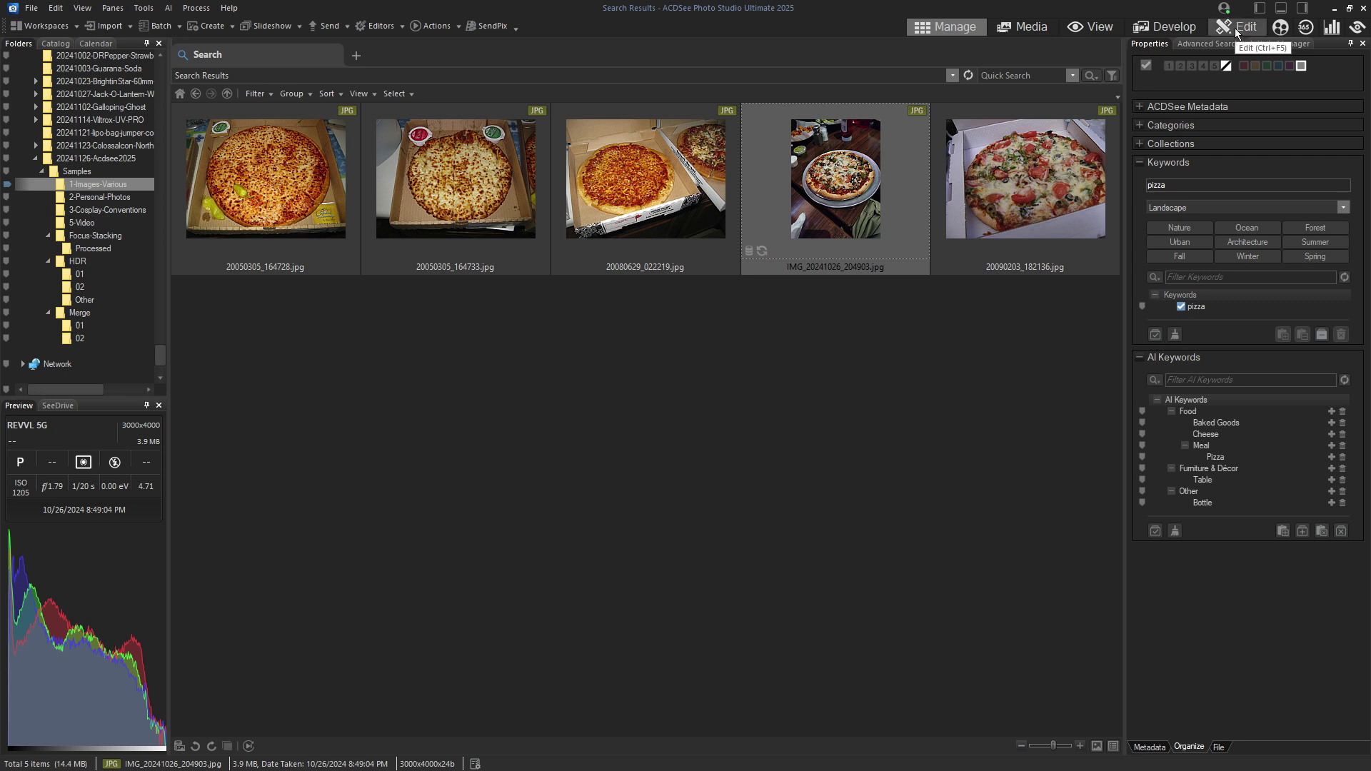
pyautogui.click(1175, 25)
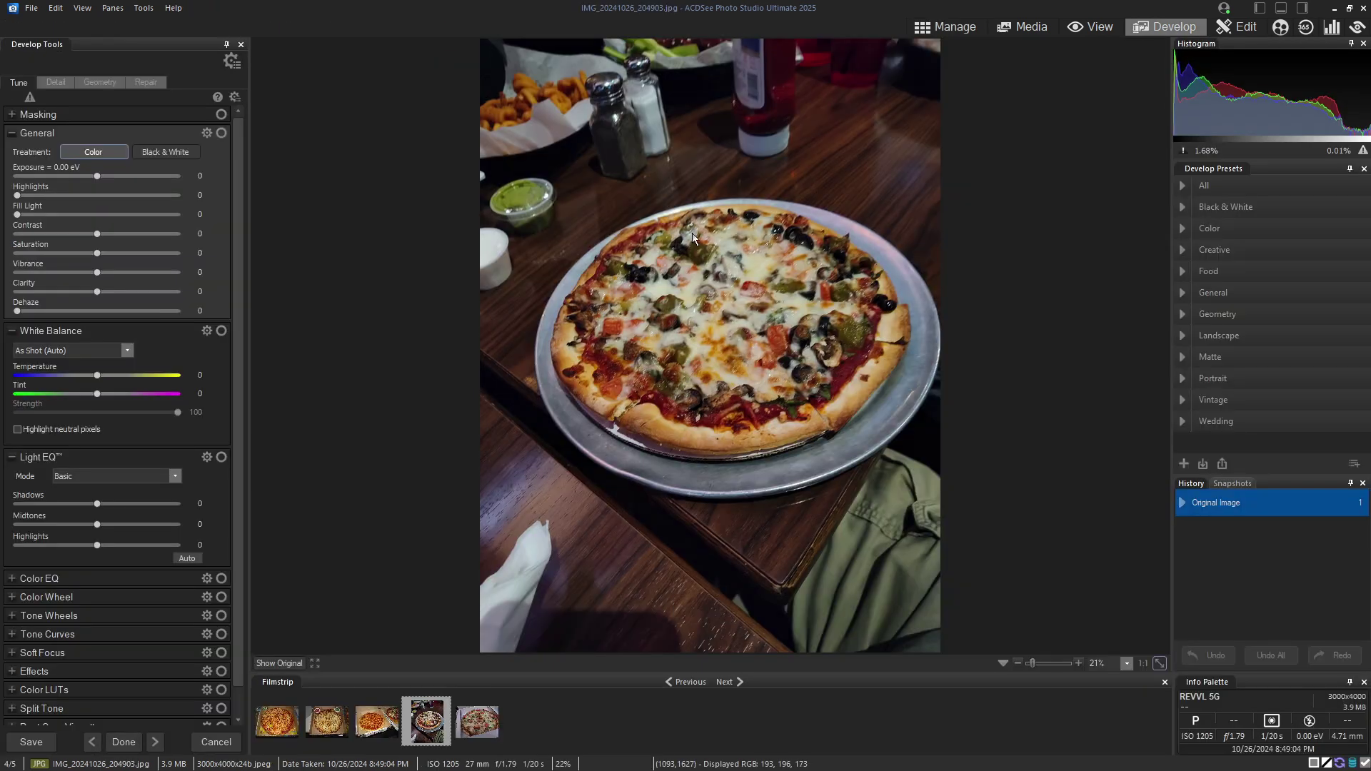
pyautogui.click(105, 175)
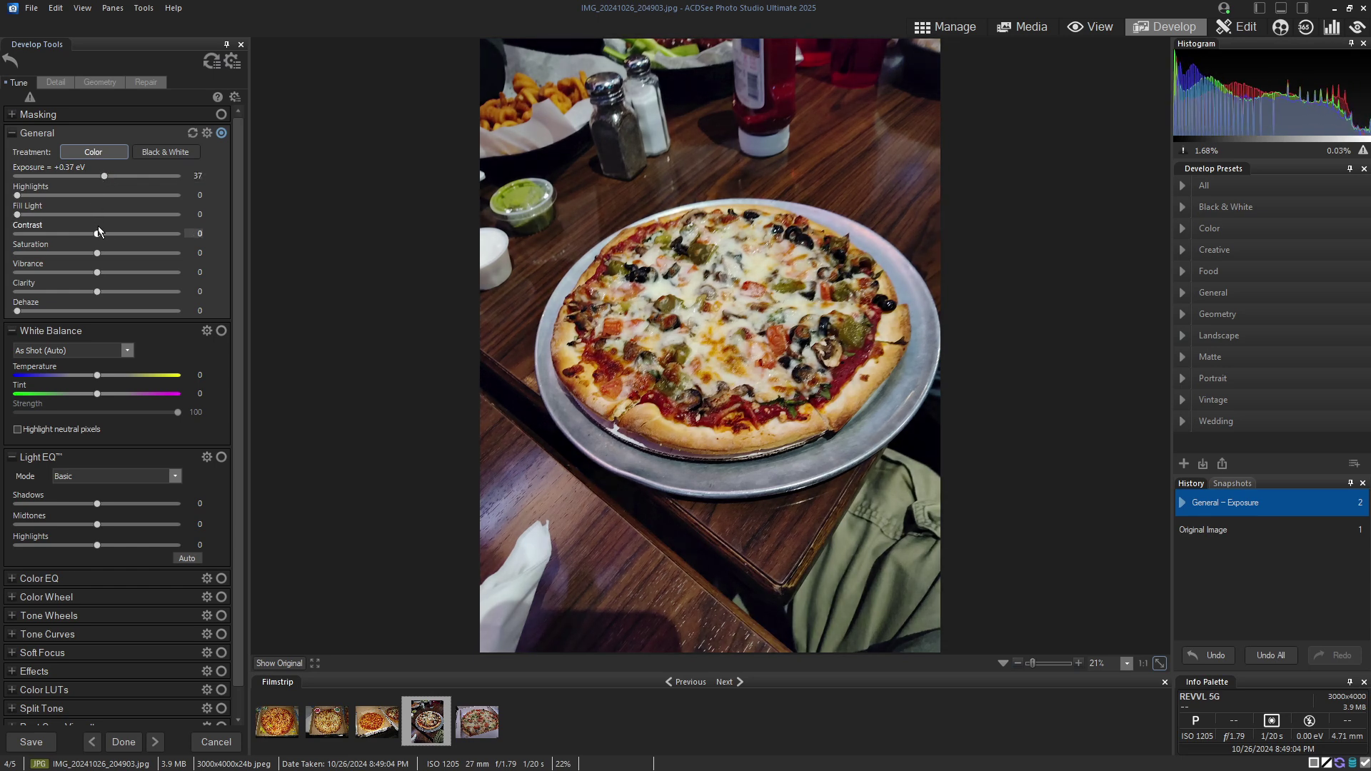
pyautogui.moveTo(105, 234); pyautogui.dragTo(131, 291)
pyautogui.click(107, 175)
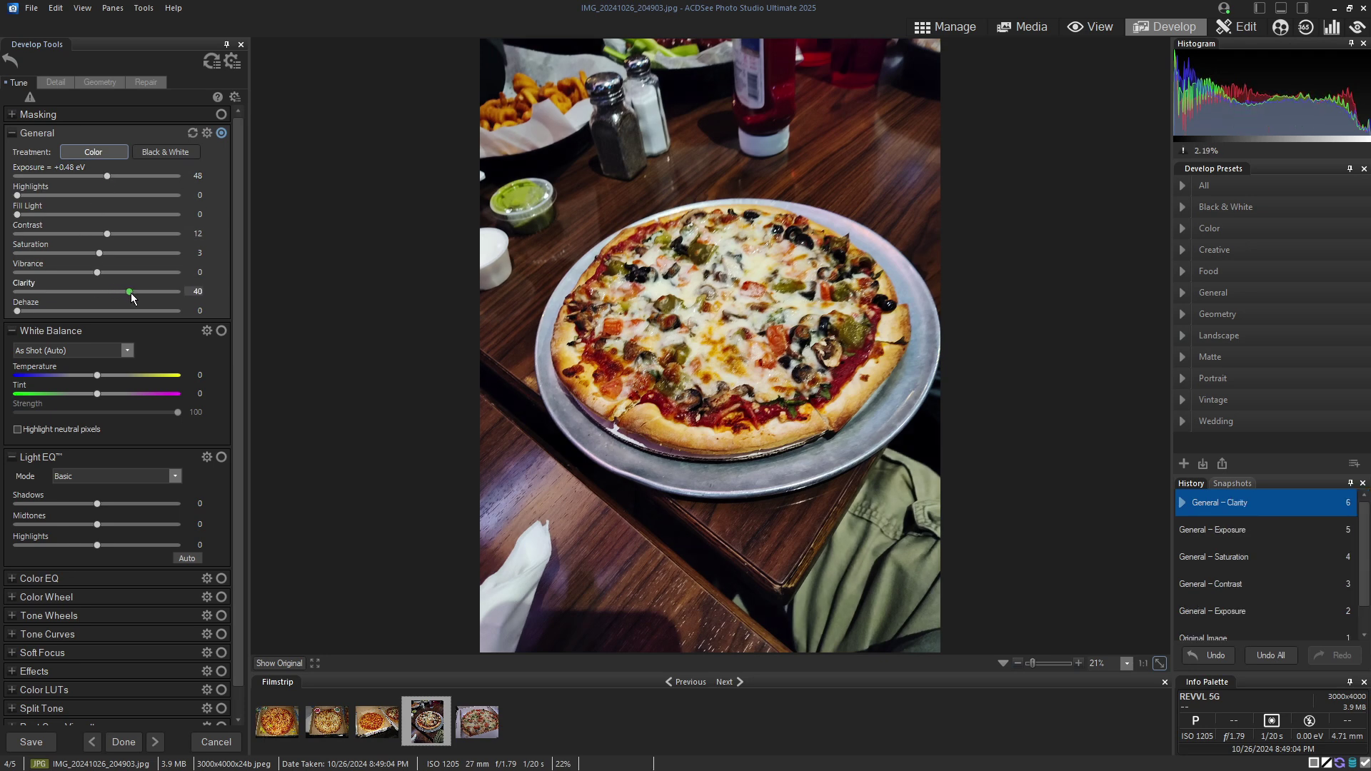
pyautogui.moveTo(26, 314); pyautogui.dragTo(46, 311)
# Glance at the Color EQ sliders, then adjust the Color Wheel so its selected range covers the reds.
pyautogui.scroll(-1, 240, 430)
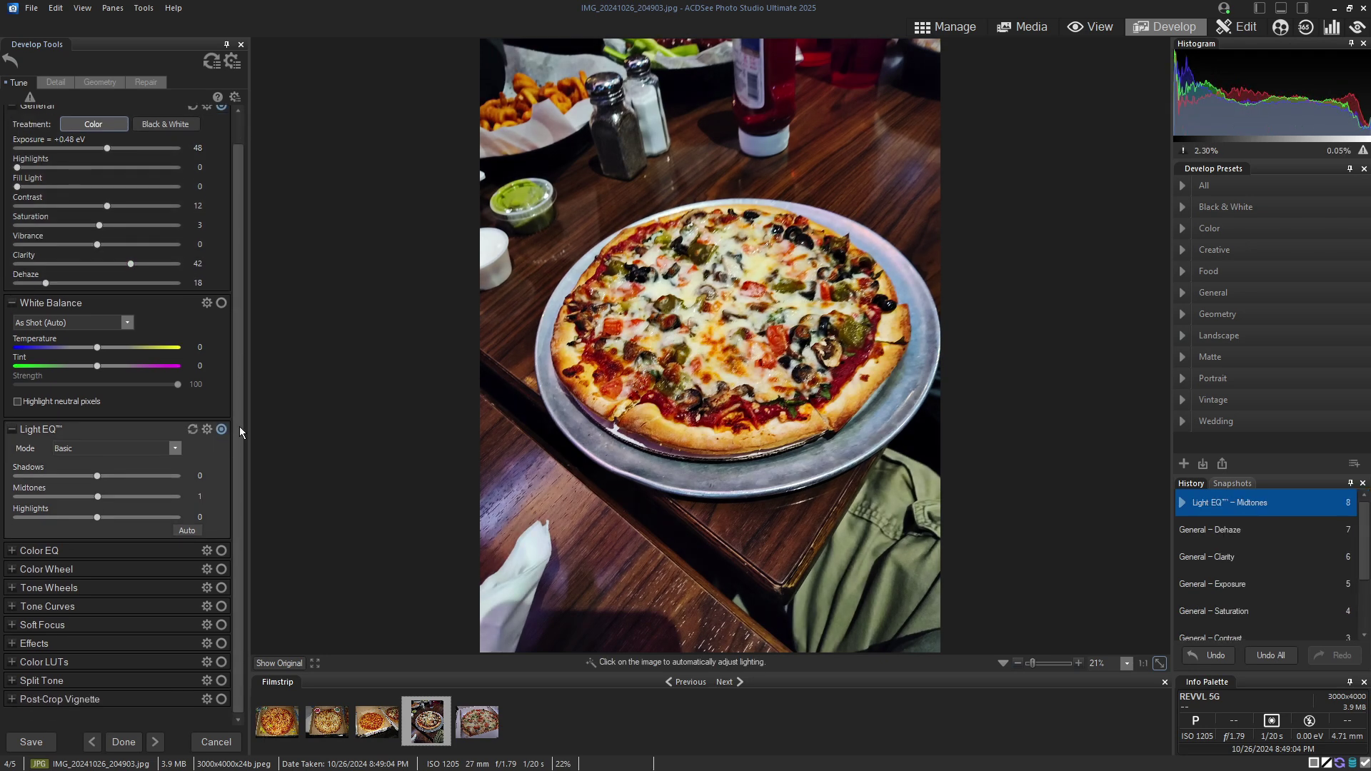
pyautogui.click(11, 550)
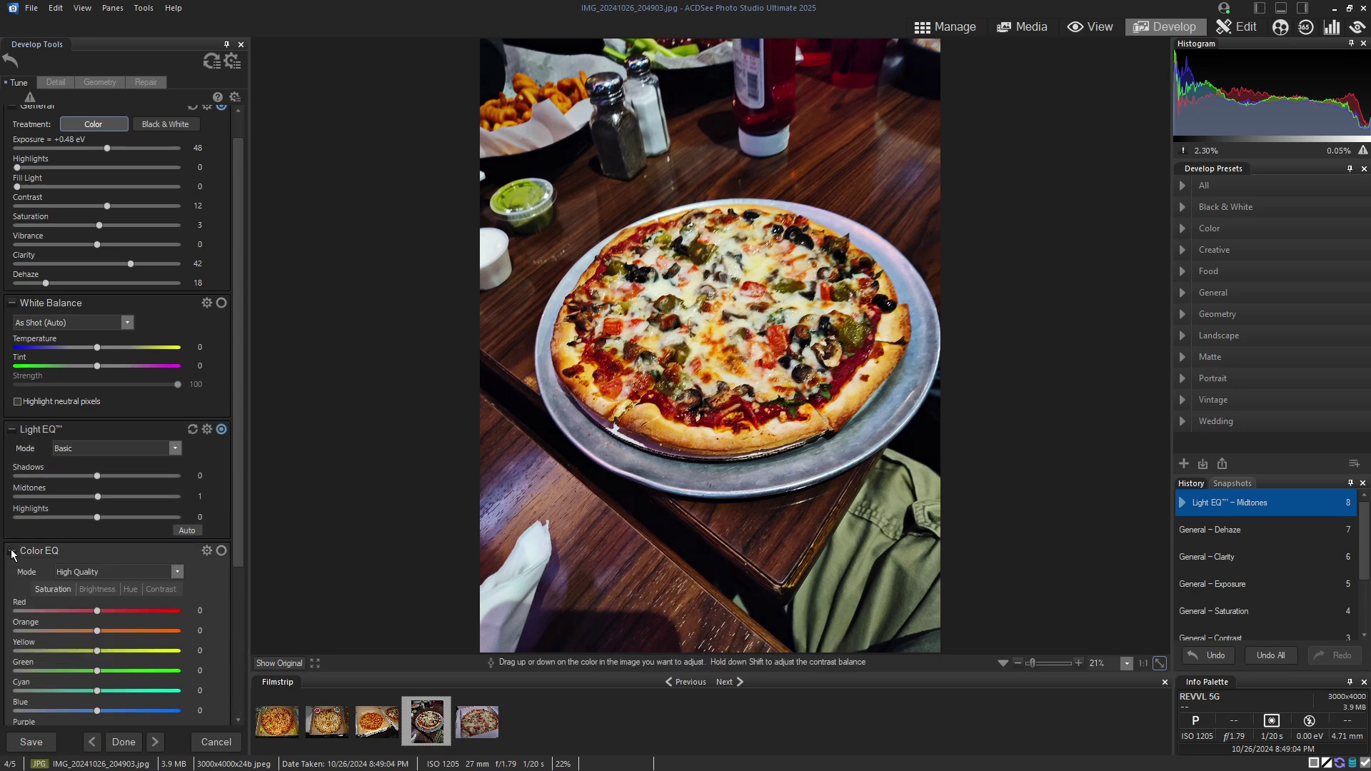
pyautogui.click(11, 553)
pyautogui.click(12, 569)
pyautogui.moveTo(171, 638); pyautogui.dragTo(22, 637)
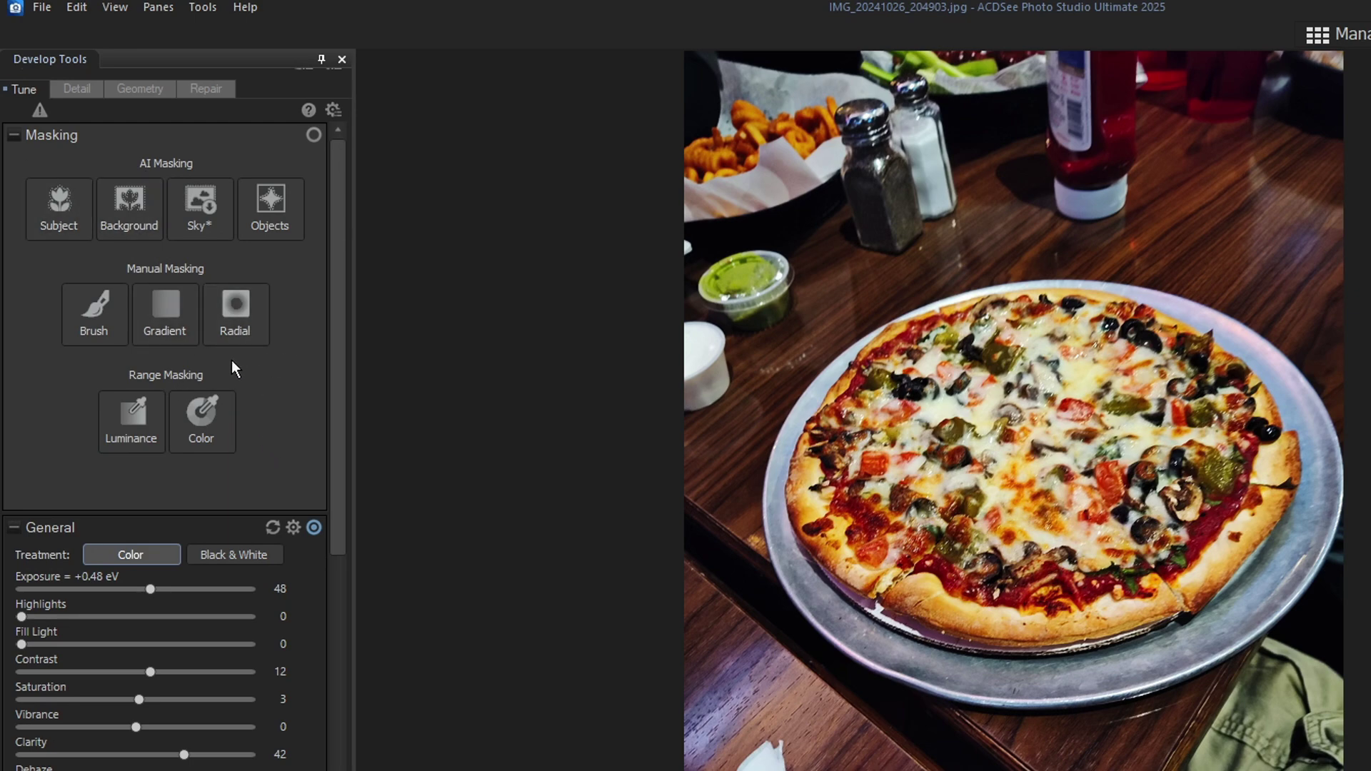
# Create an AI background mask and brush the missed edges of the metal pizza pan into it with nib width 6.
pyautogui.click(137, 222)
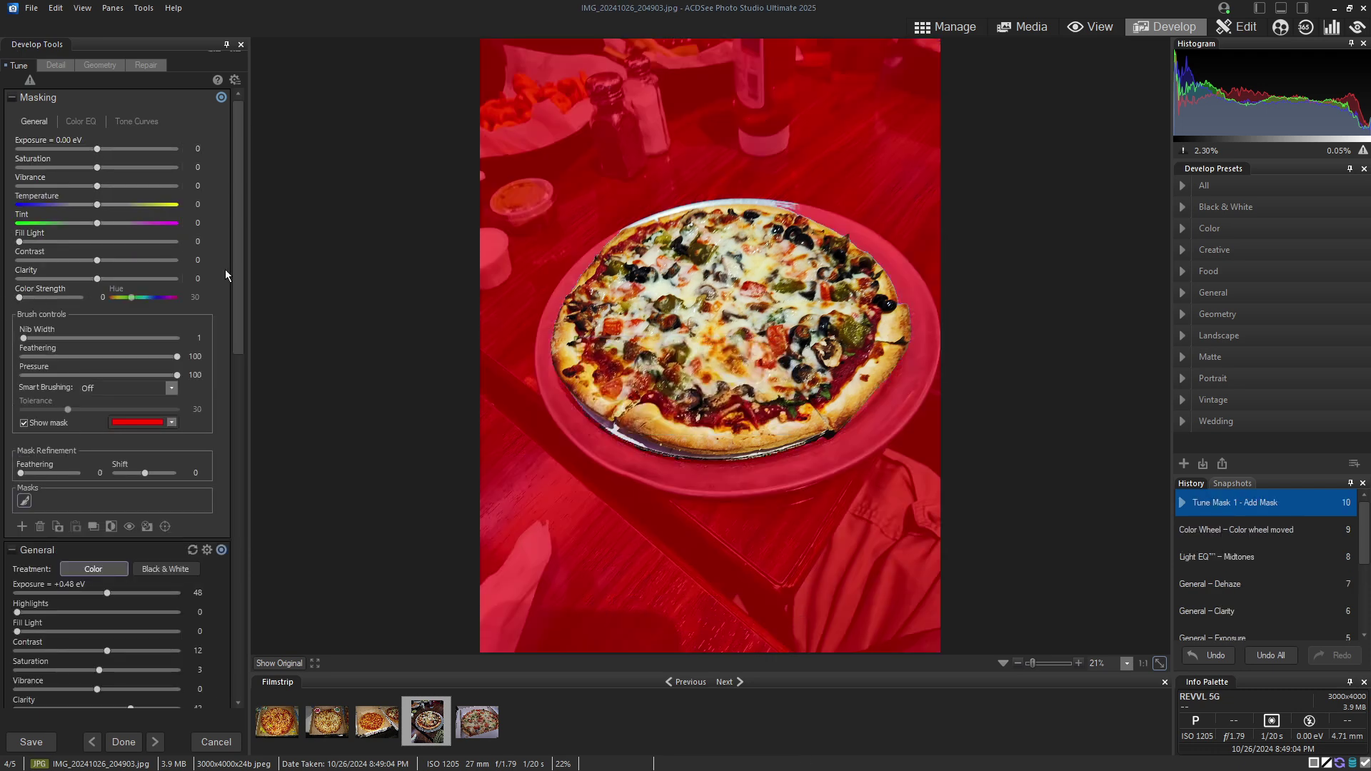
pyautogui.click(23, 526)
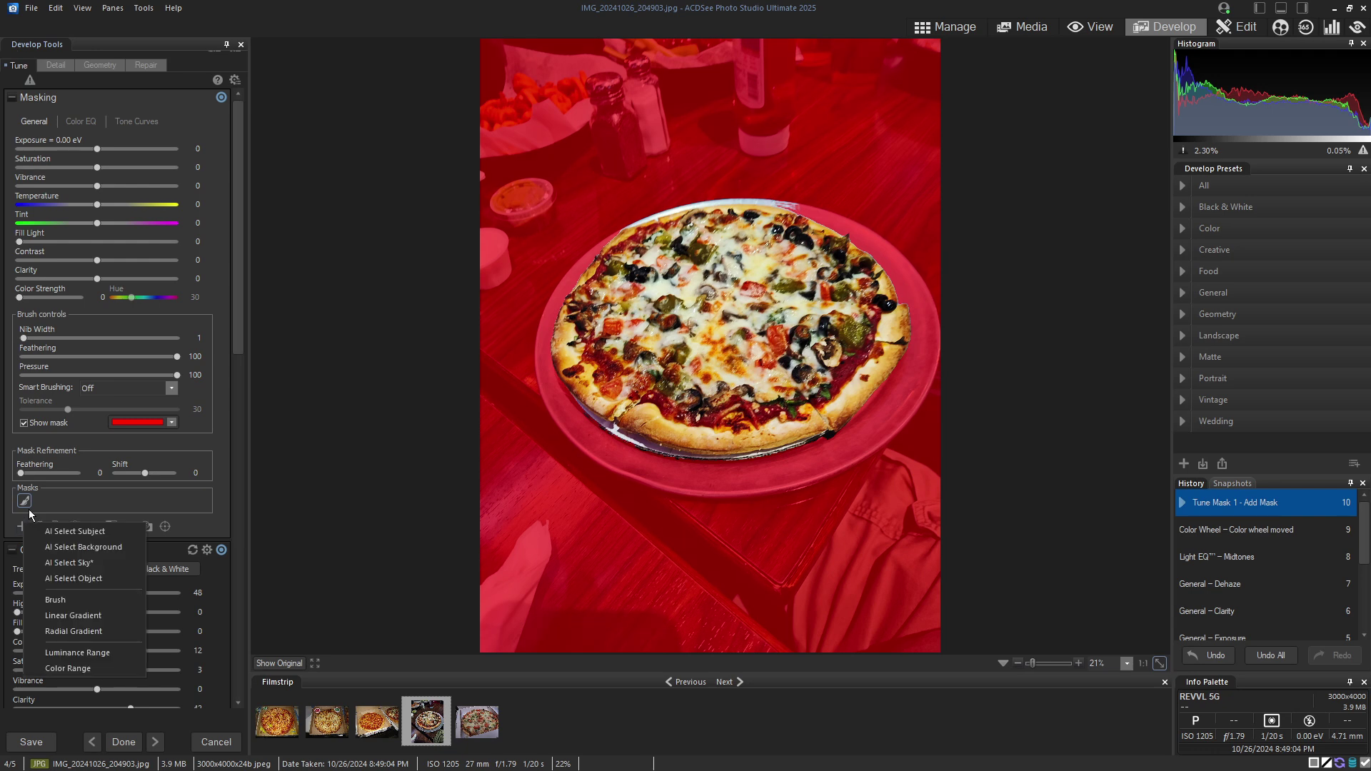
pyautogui.click(55, 600)
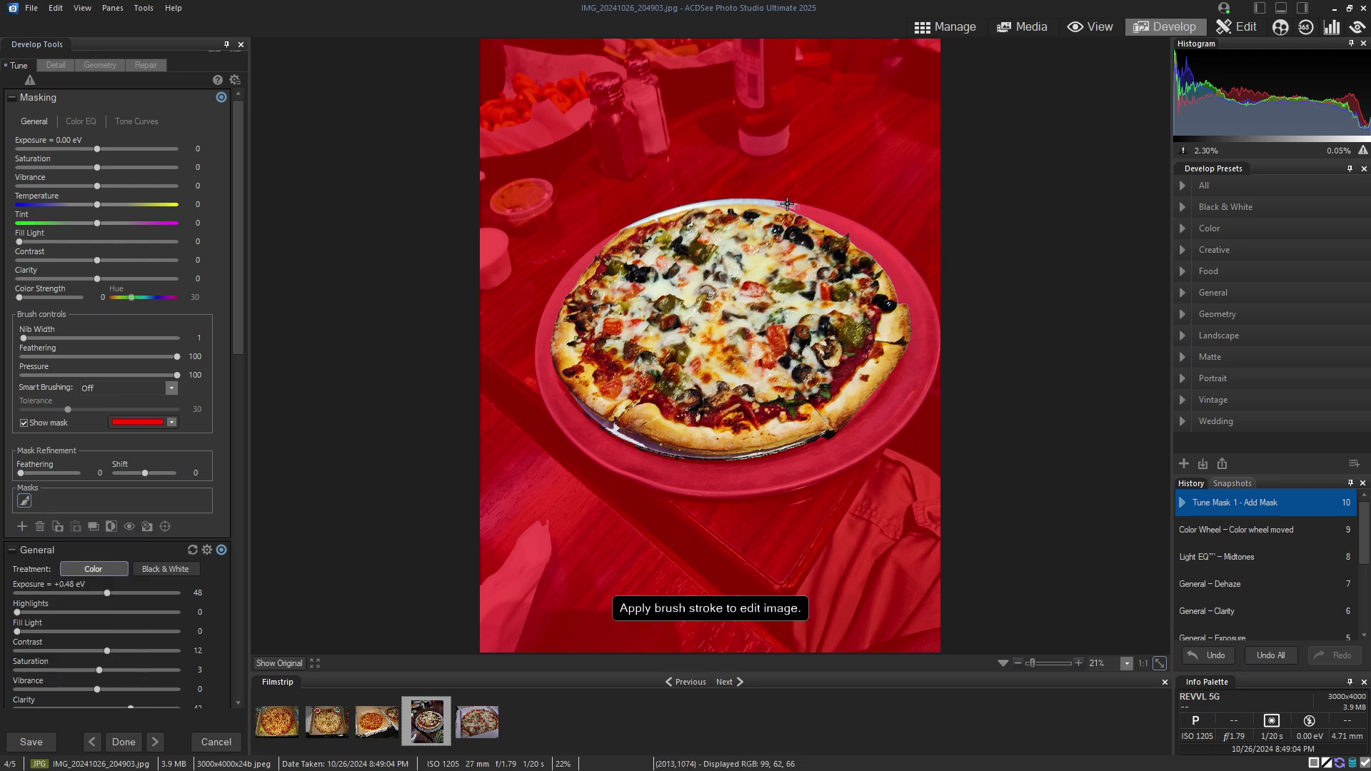
pyautogui.scroll(5, 787, 204)
pyautogui.moveTo(787, 205)
pyautogui.mouseDown()
pyautogui.moveTo(618, 223)
pyautogui.moveTo(765, 198)
pyautogui.mouseUp()
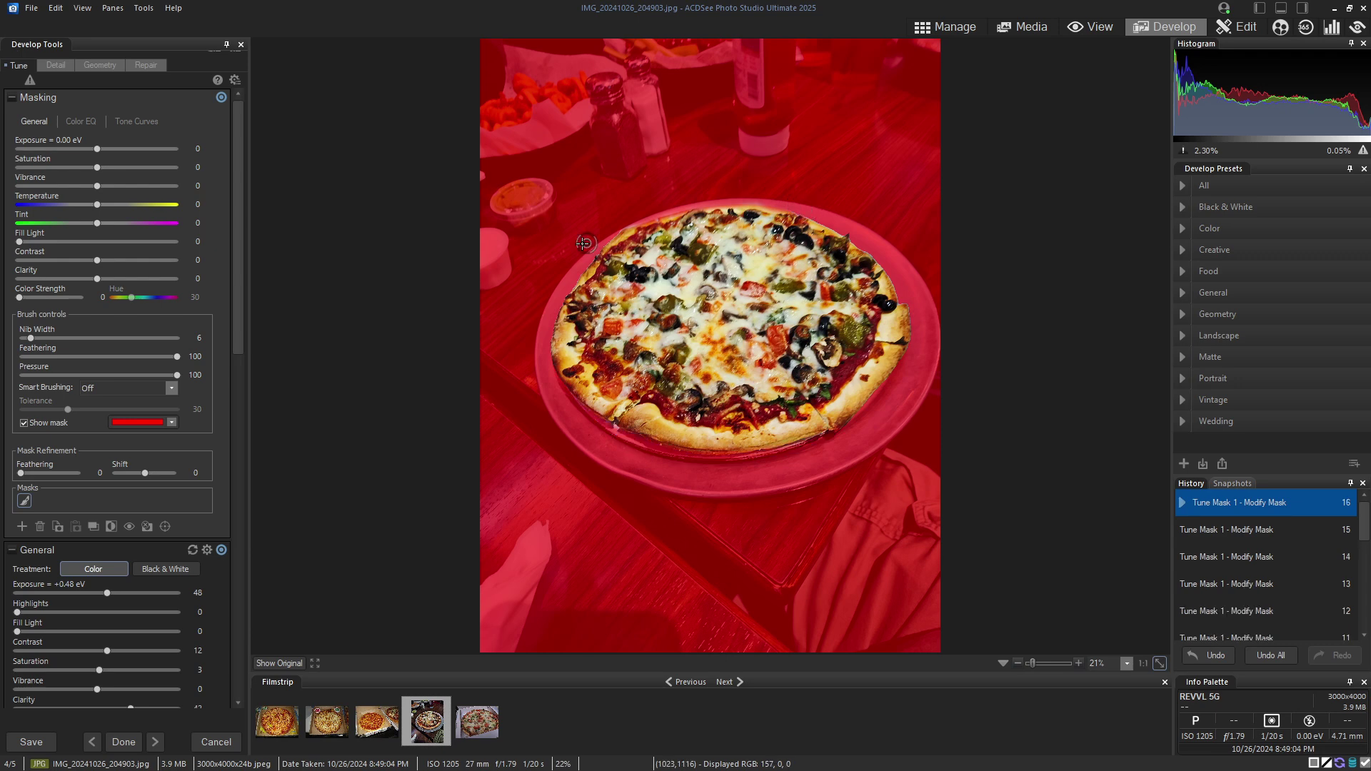
# Set the background mask's Vibrance to -100 and General Contrast to 2, and compare the photo with masking off and on.
pyautogui.moveTo(97, 186); pyautogui.dragTo(3, 177)
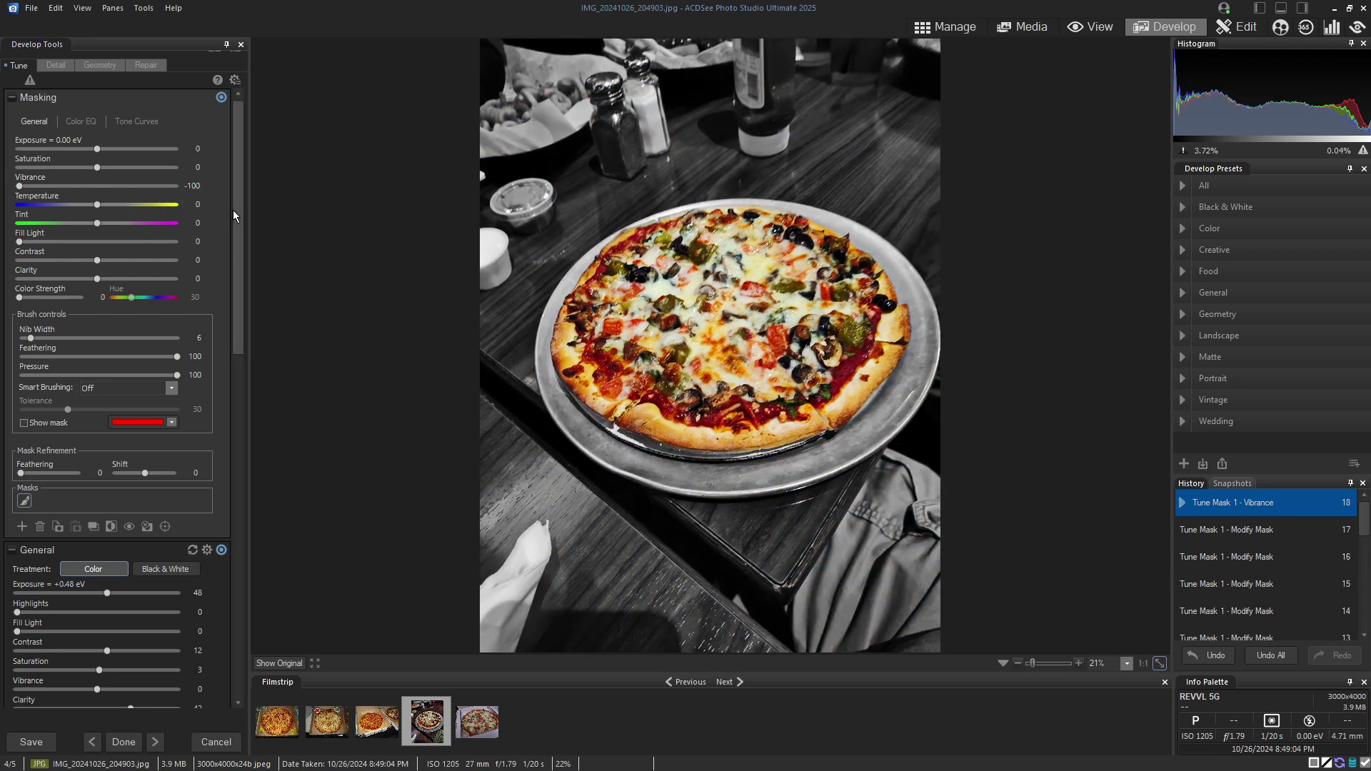
pyautogui.scroll(-10, 234, 210)
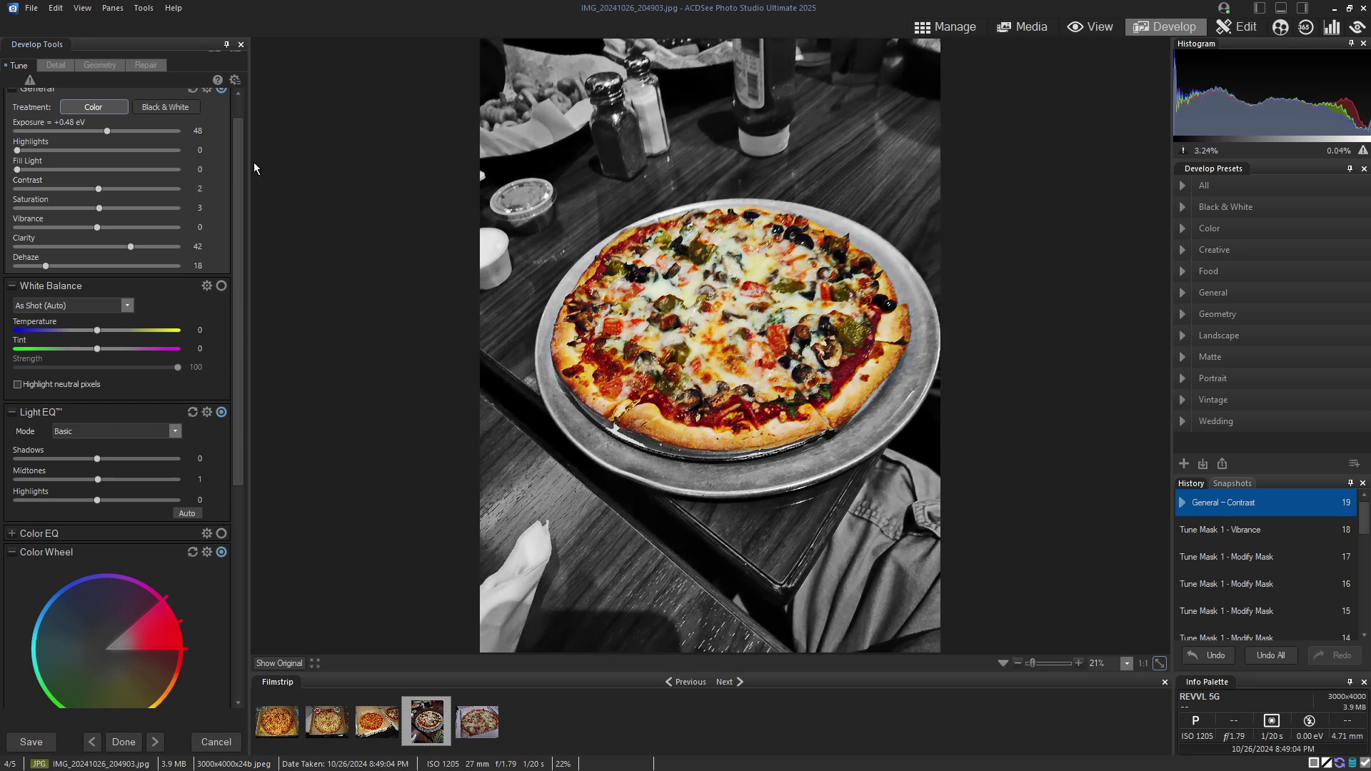
pyautogui.scroll(1, 161, 97)
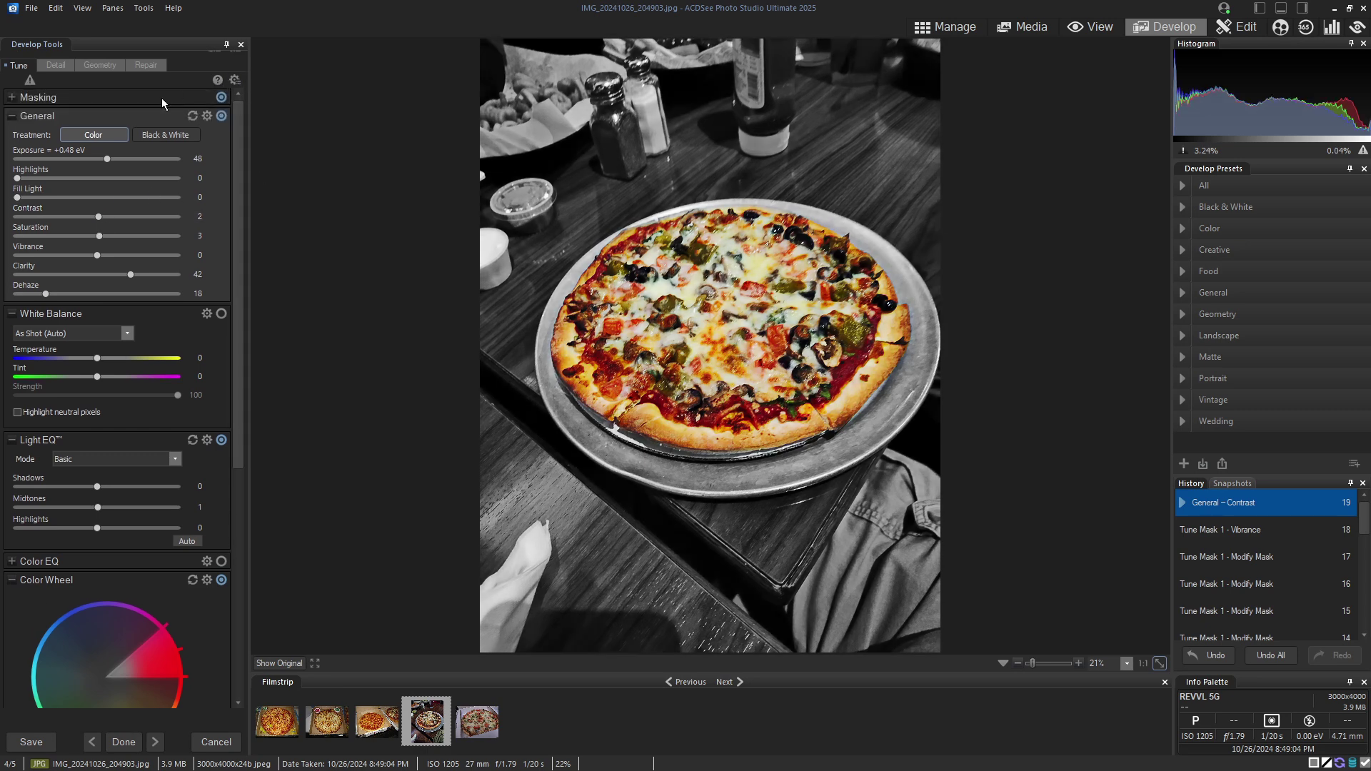
pyautogui.click(12, 97)
pyautogui.click(221, 97)
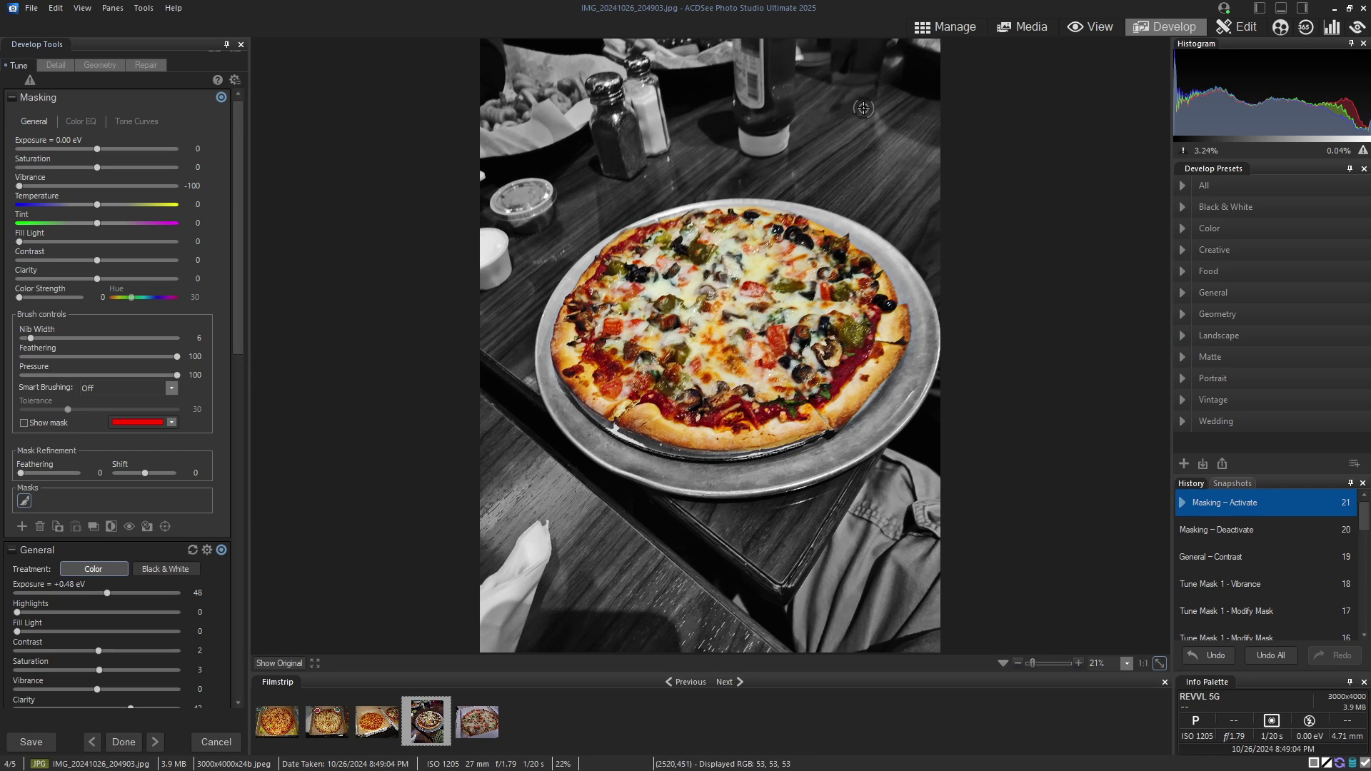
# Bring the pizza photo into Edit mode and apply the AI Blur Background action three times.
pyautogui.click(1241, 32)
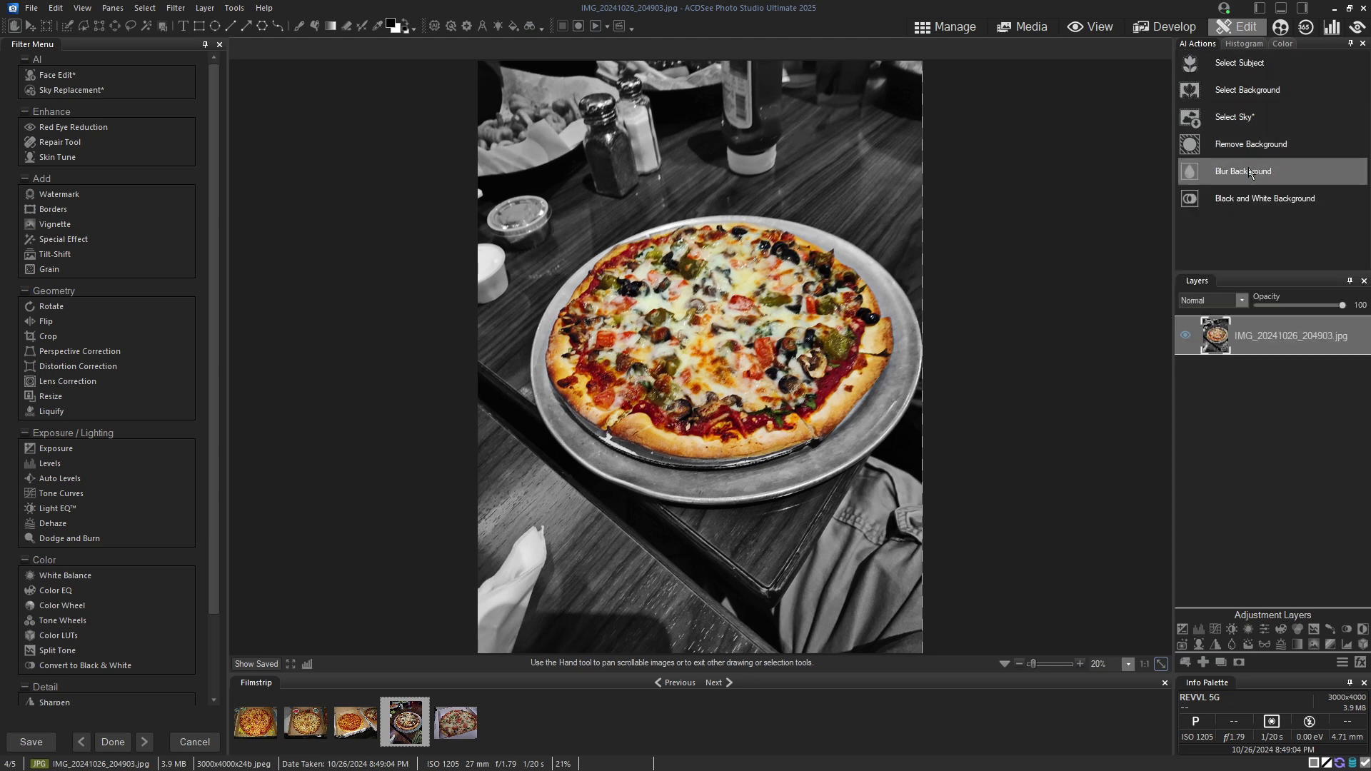
pyautogui.click(1242, 176)
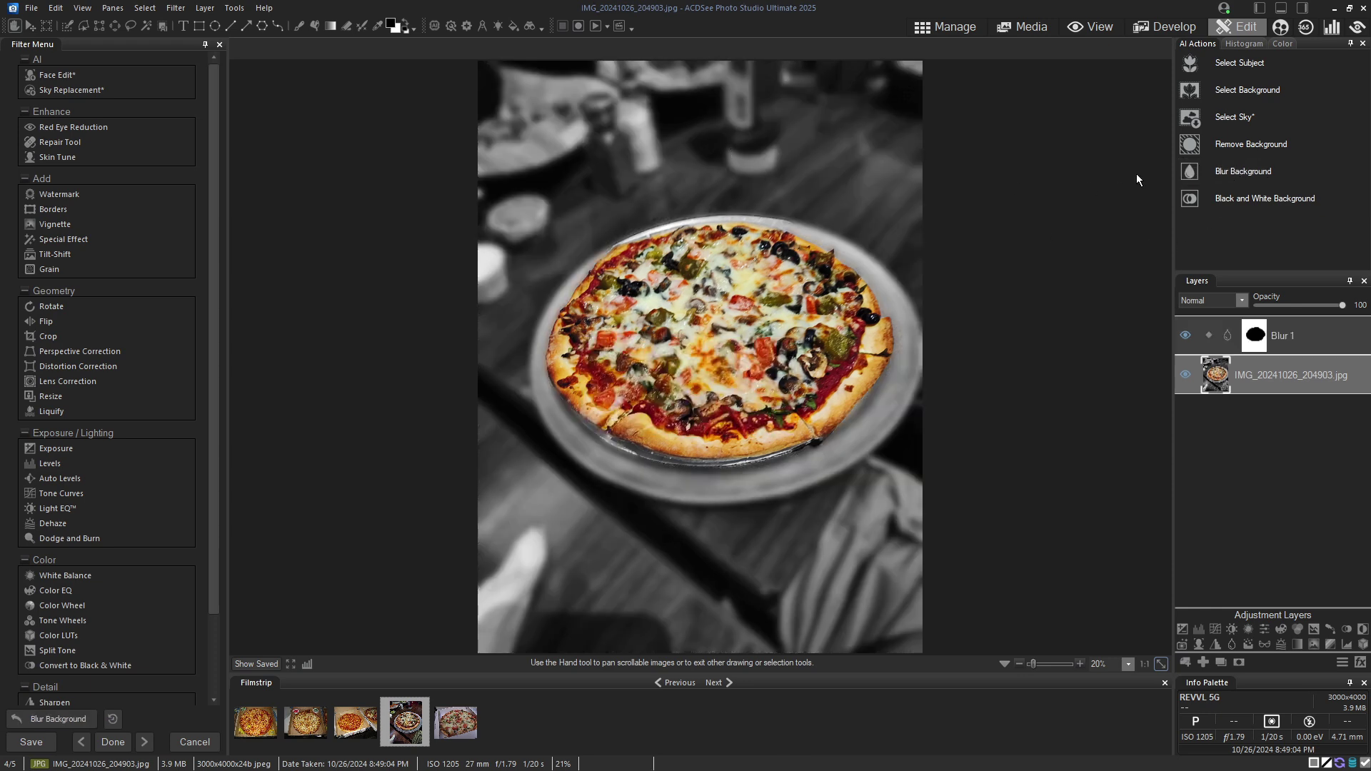
pyautogui.click(1201, 170)
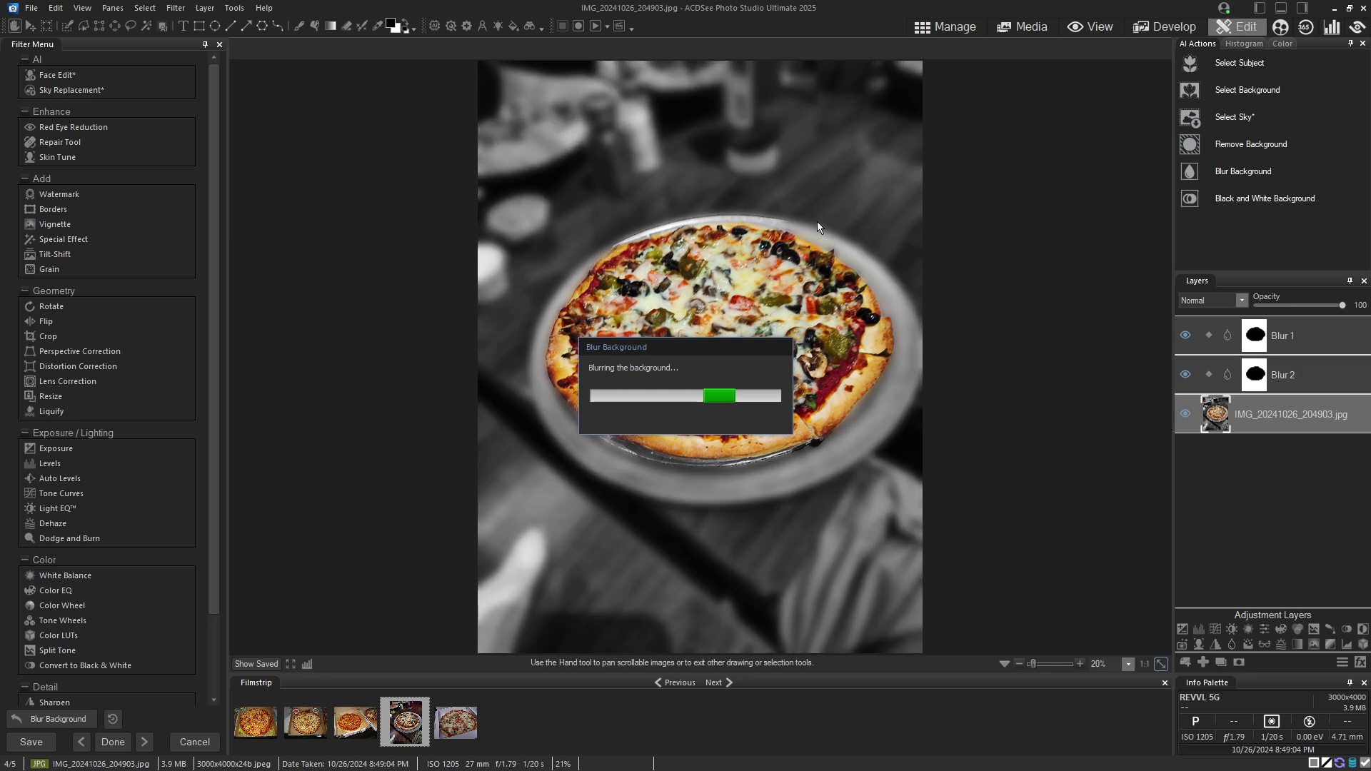
pyautogui.click(1264, 198)
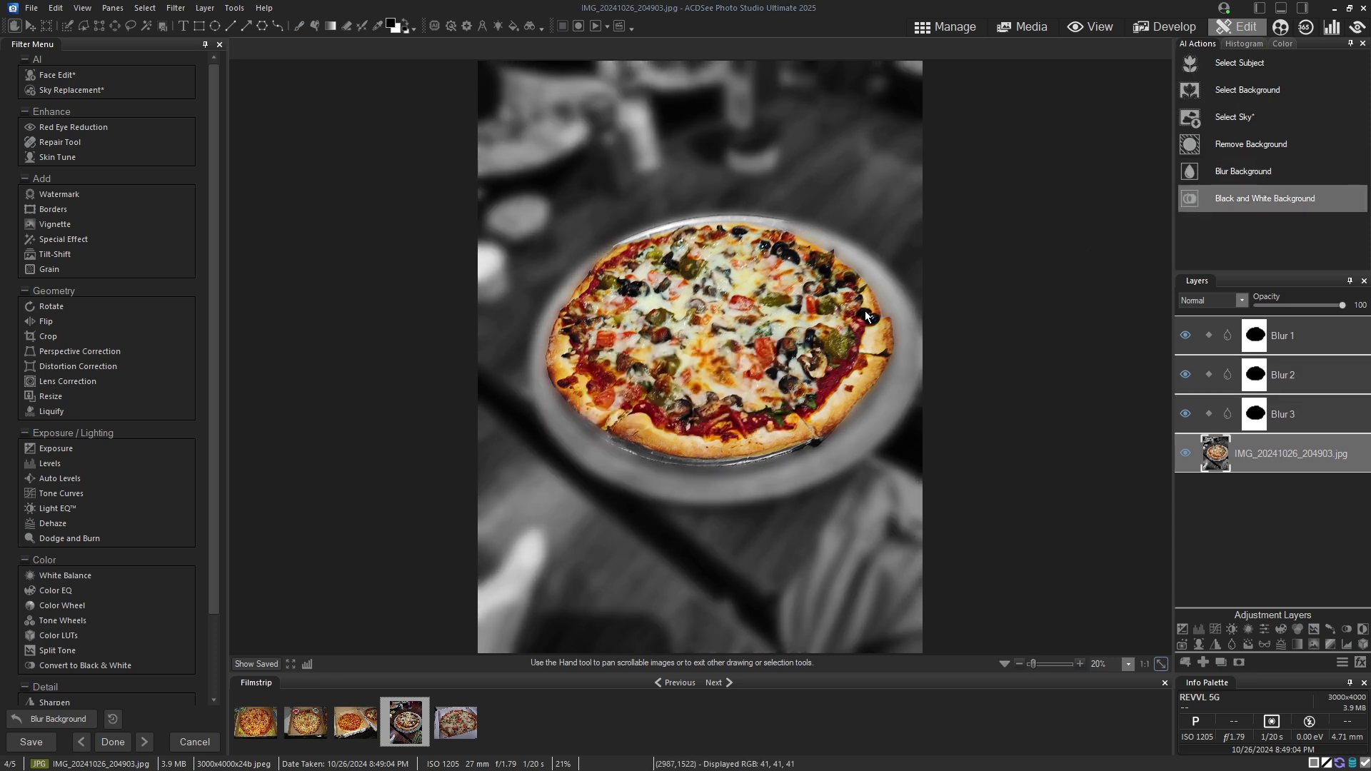
# Add a text layer reading "Text" above the pizza and color it white.
pyautogui.moveTo(215, 232); pyautogui.dragTo(212, 377)
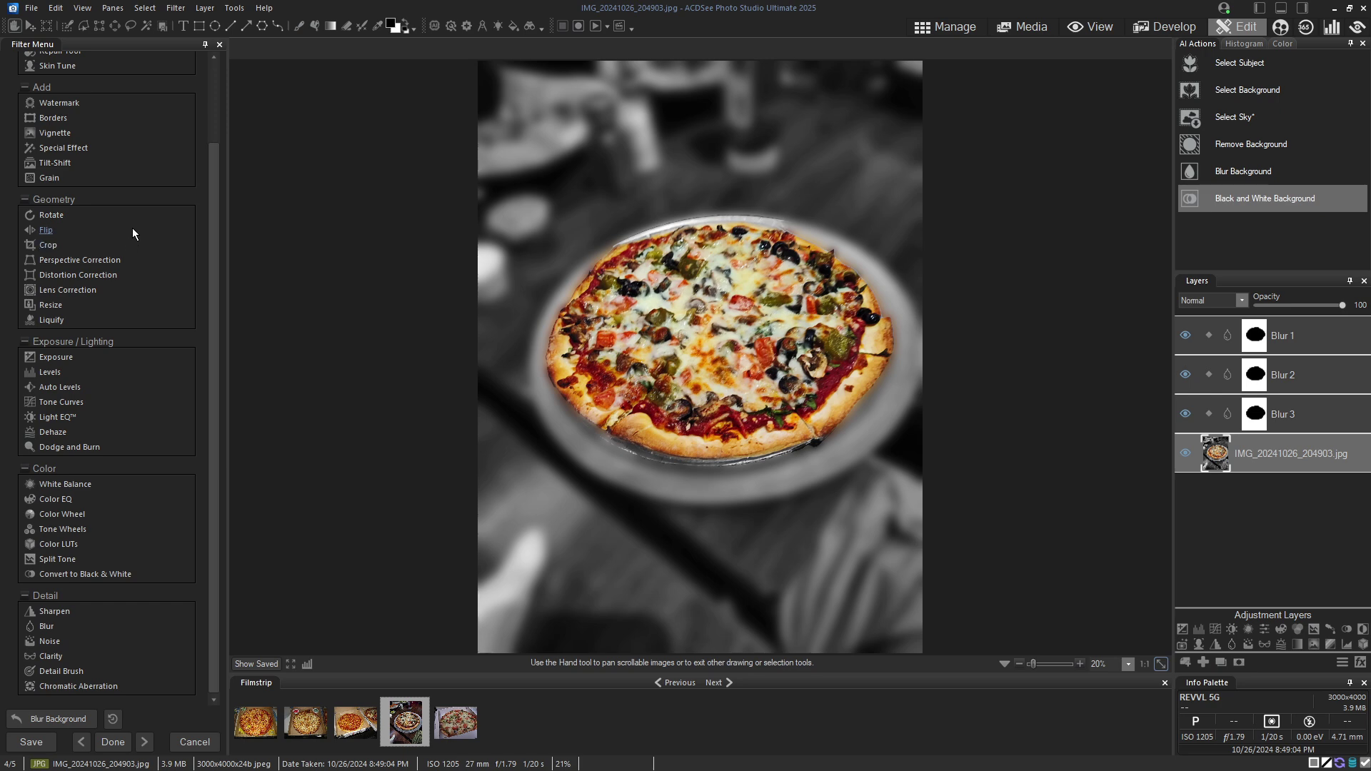
pyautogui.scroll(3, 131, 229)
pyautogui.click(185, 27)
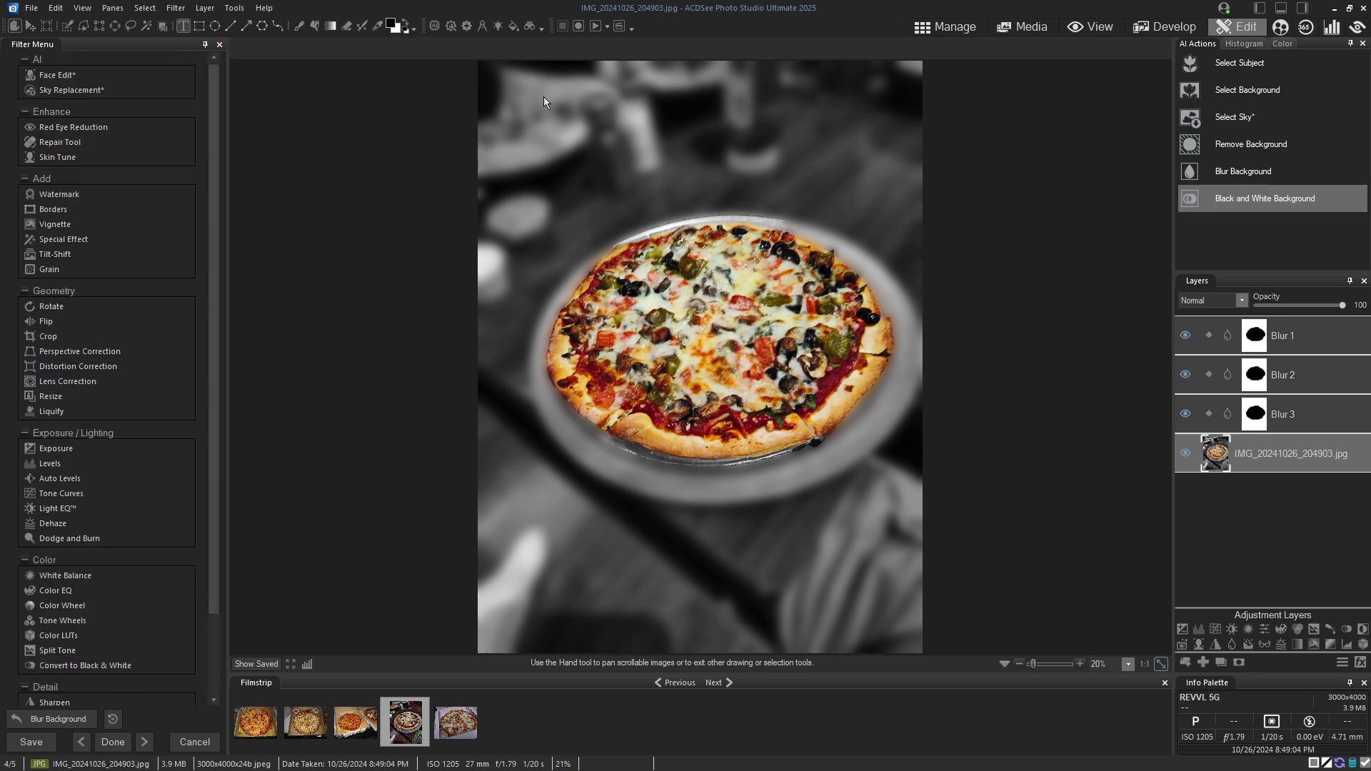
pyautogui.moveTo(538, 90); pyautogui.dragTo(684, 181)
pyautogui.write('TTextext')
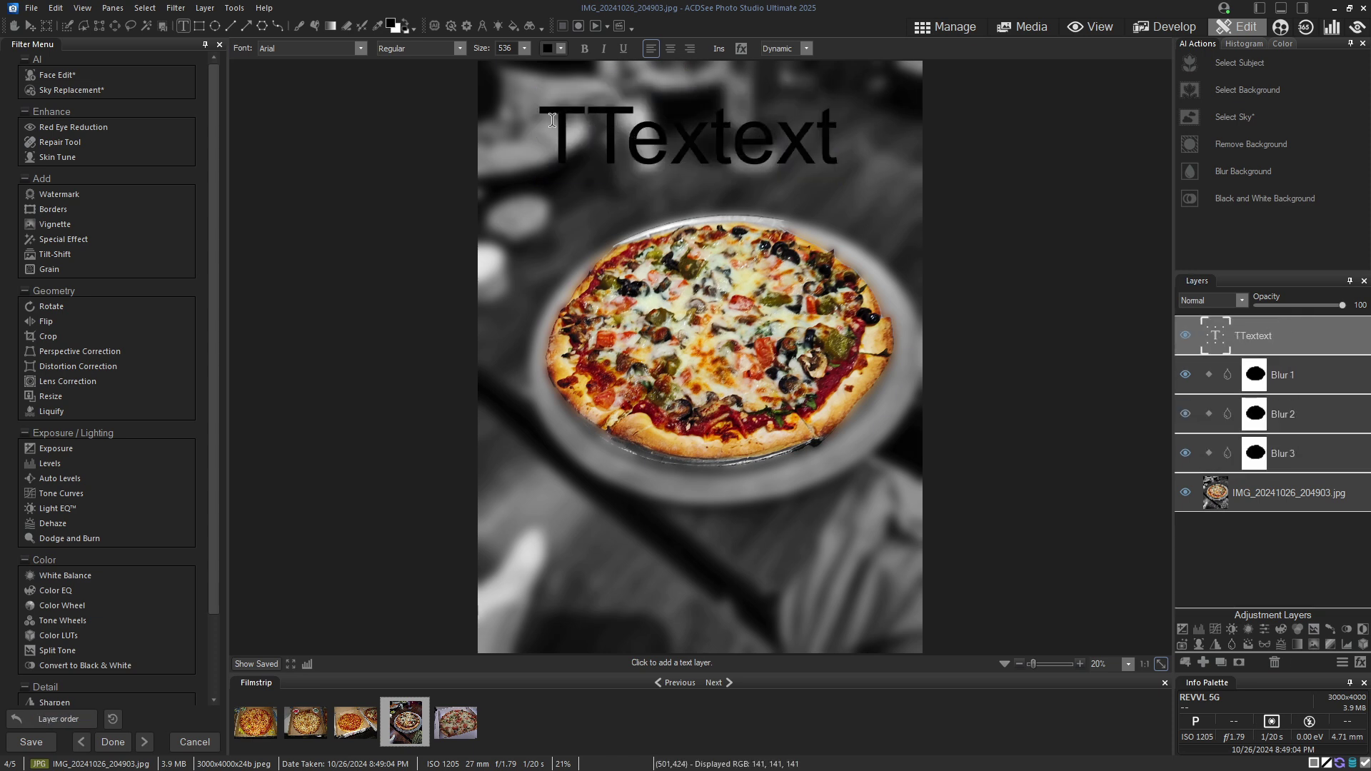
pyautogui.doubleClick(579, 131)
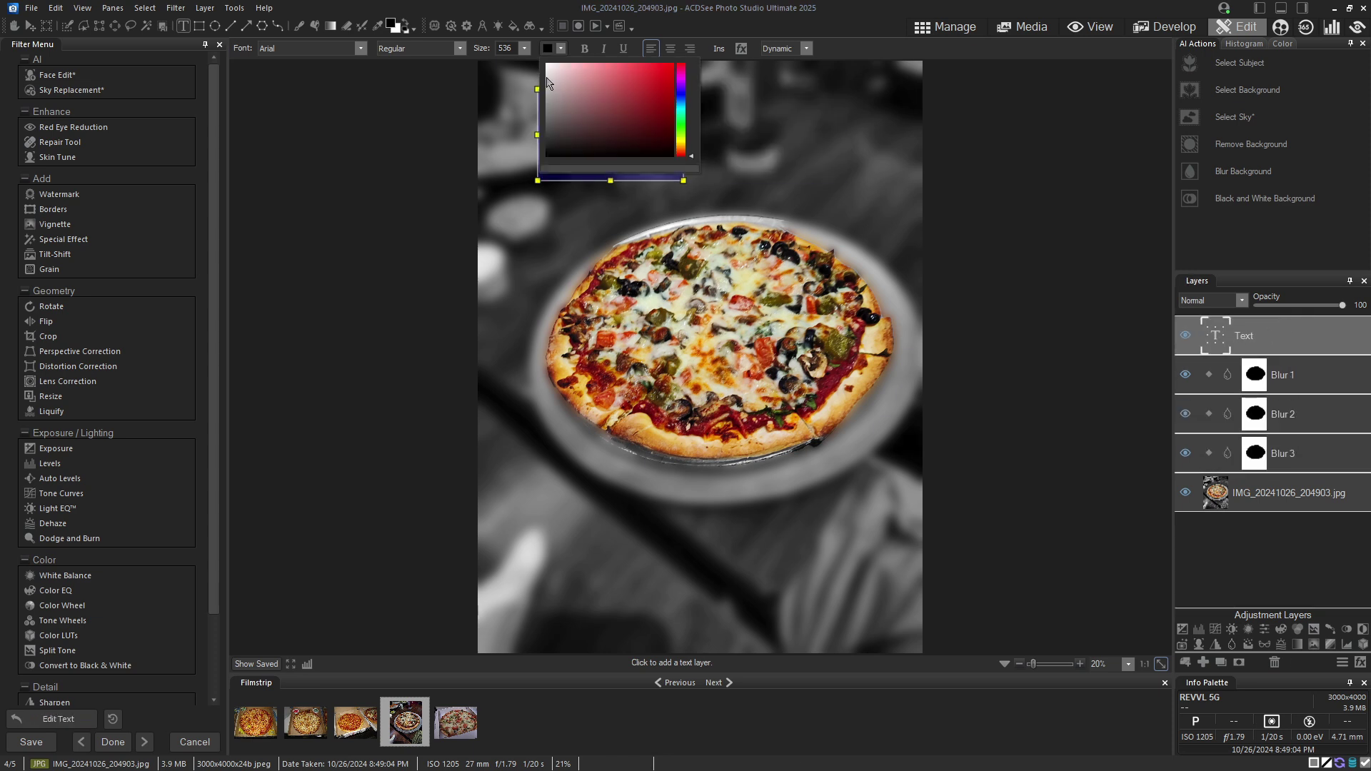
pyautogui.moveTo(549, 78); pyautogui.dragTo(526, 21)
pyautogui.click(787, 197)
pyautogui.click(787, 199)
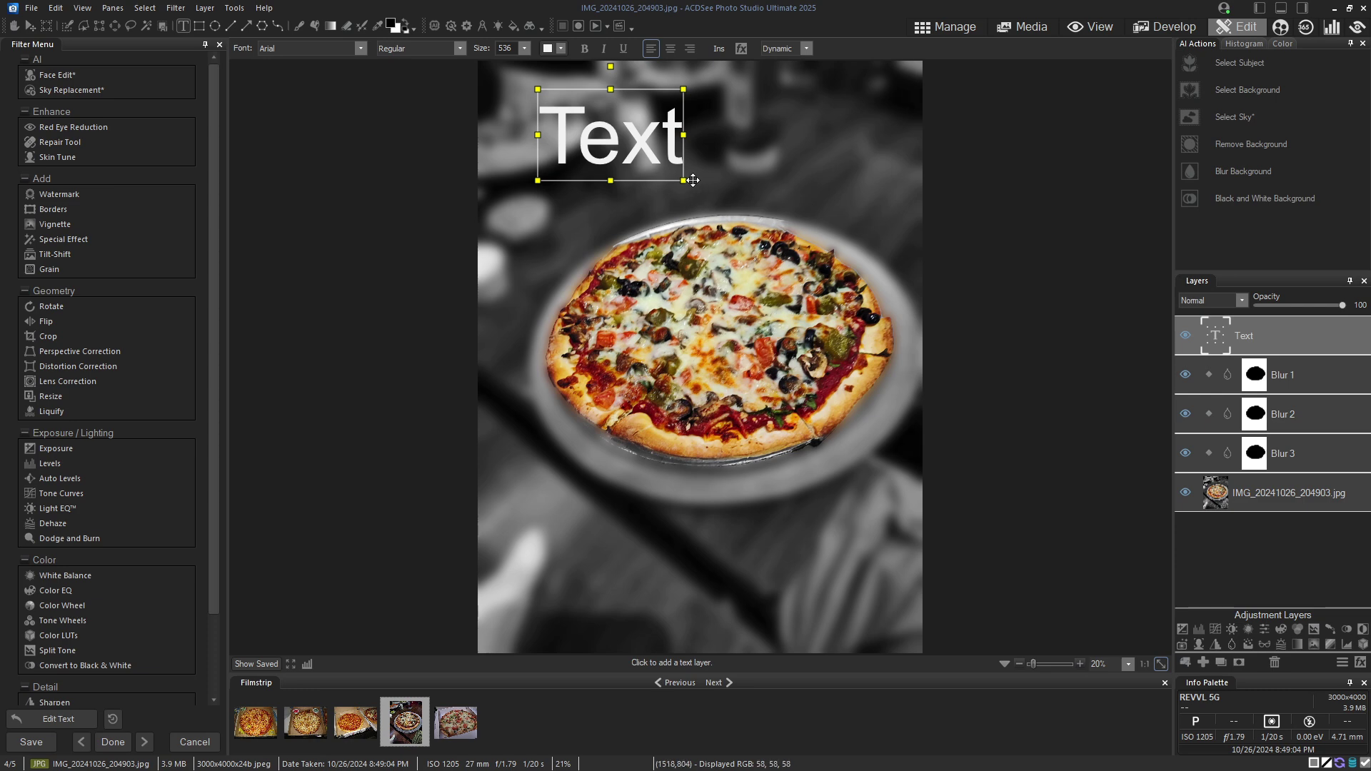
# Change the text layer to "Pizza Time!", resize it to font size 466 and place it on two lines above the pizza.
pyautogui.moveTo(684, 180); pyautogui.dragTo(879, 309)
pyautogui.doubleClick(790, 180)
pyautogui.write('Pizza')
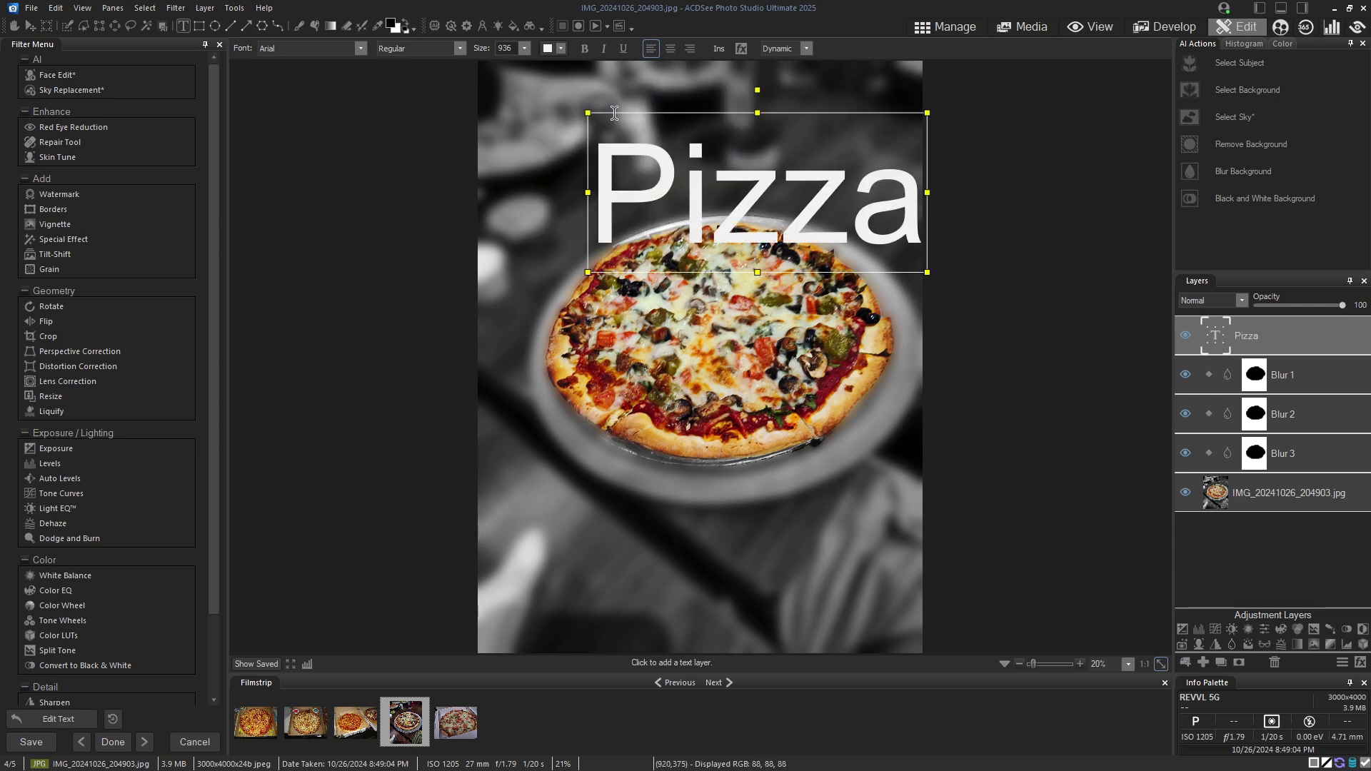
pyautogui.write(' Time!')
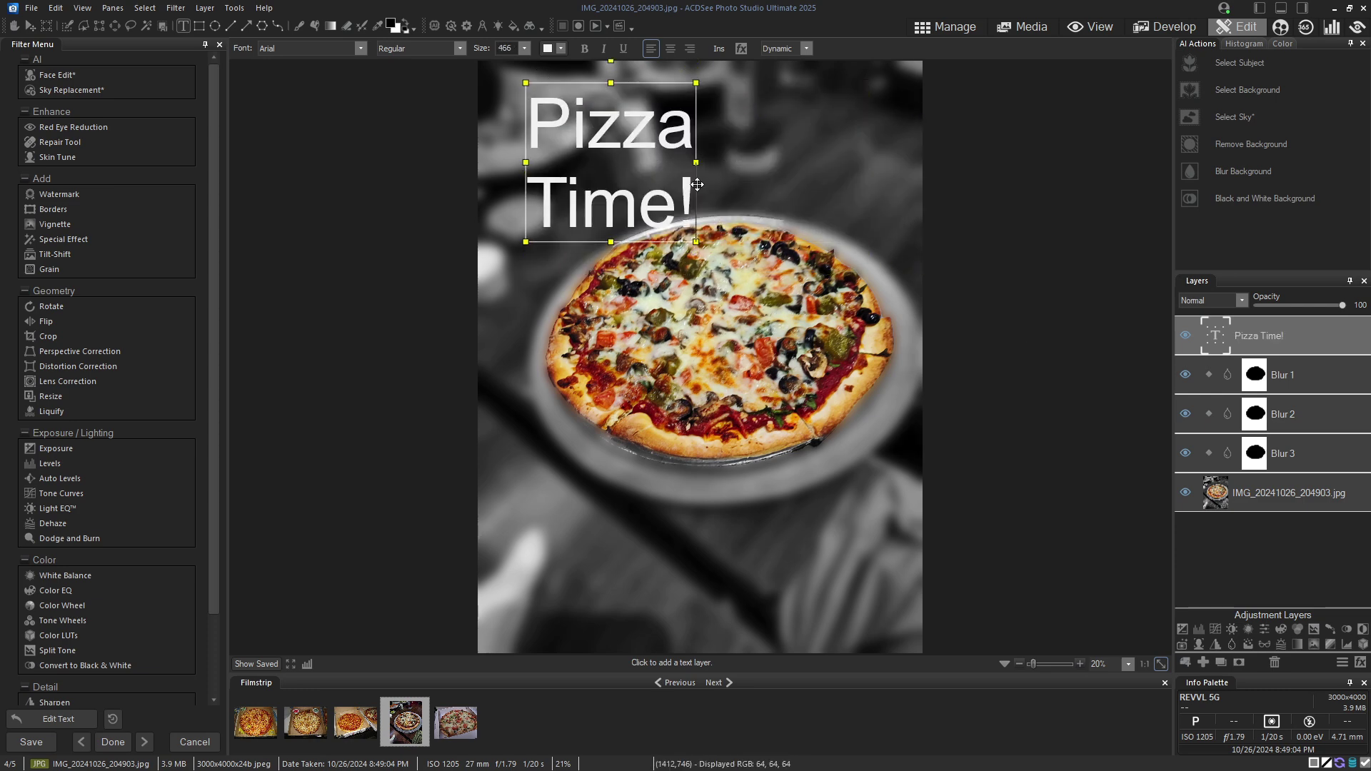
pyautogui.click(1154, 365)
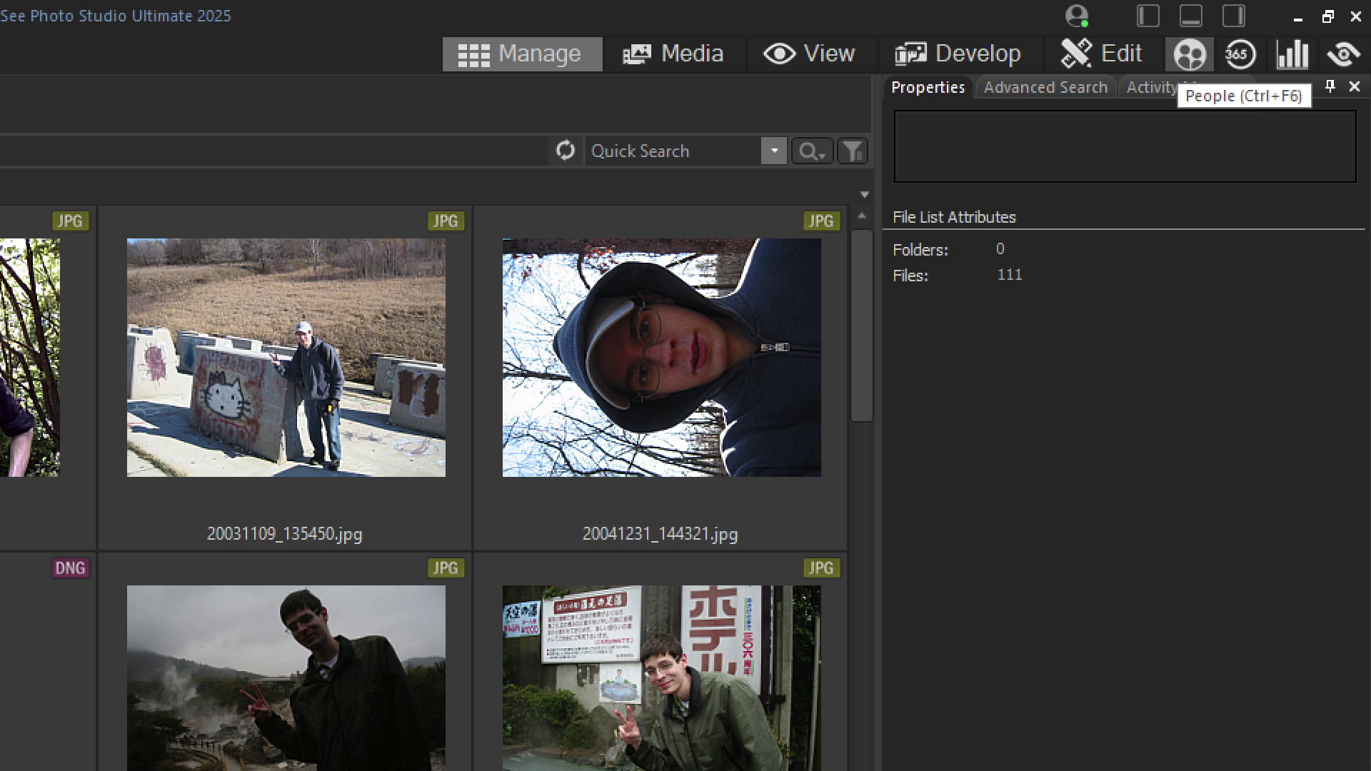
# Show the unnamed face groups of the 2-Personal-Photos folder in People mode.
pyautogui.click(1189, 54)
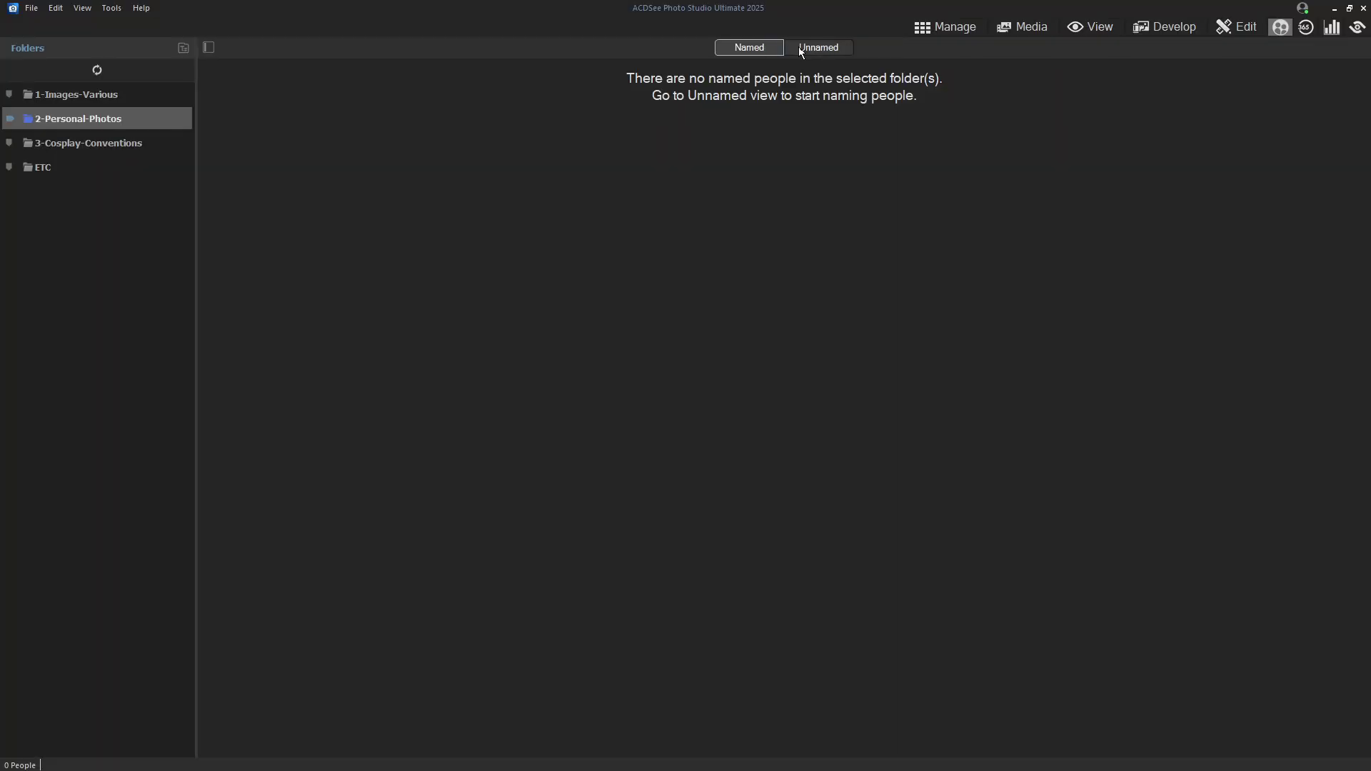
pyautogui.click(801, 48)
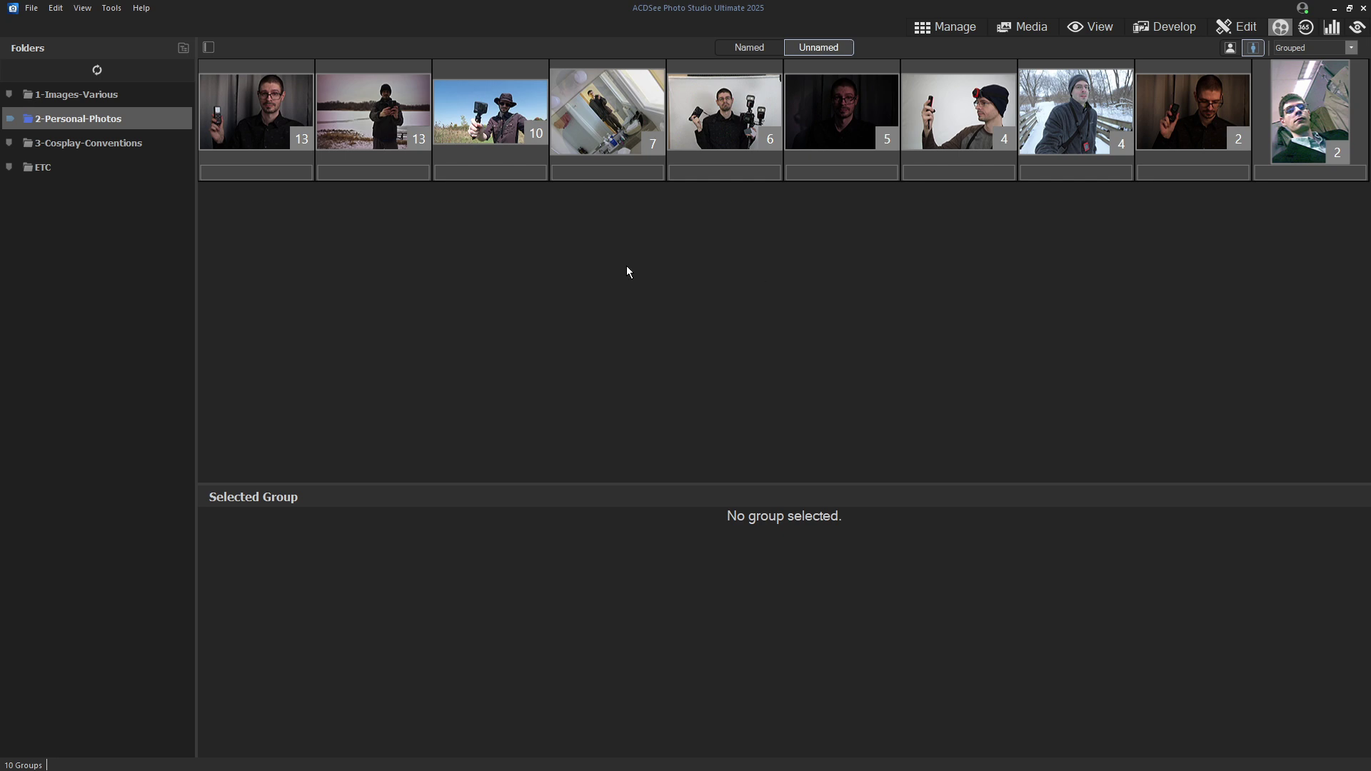
# Assign the man's first name to the first 13-face group, showing him in black against the dark curtain.
pyautogui.click(258, 128)
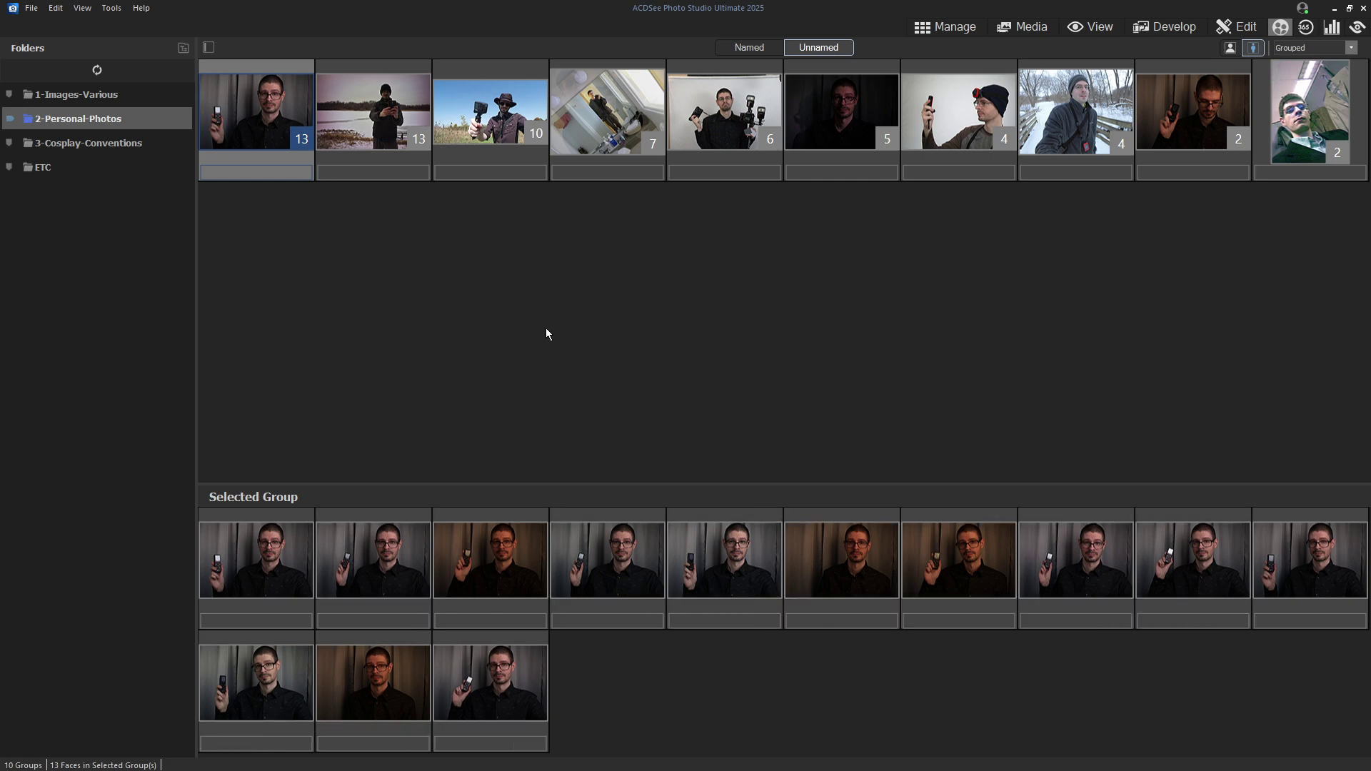
pyautogui.click(266, 172)
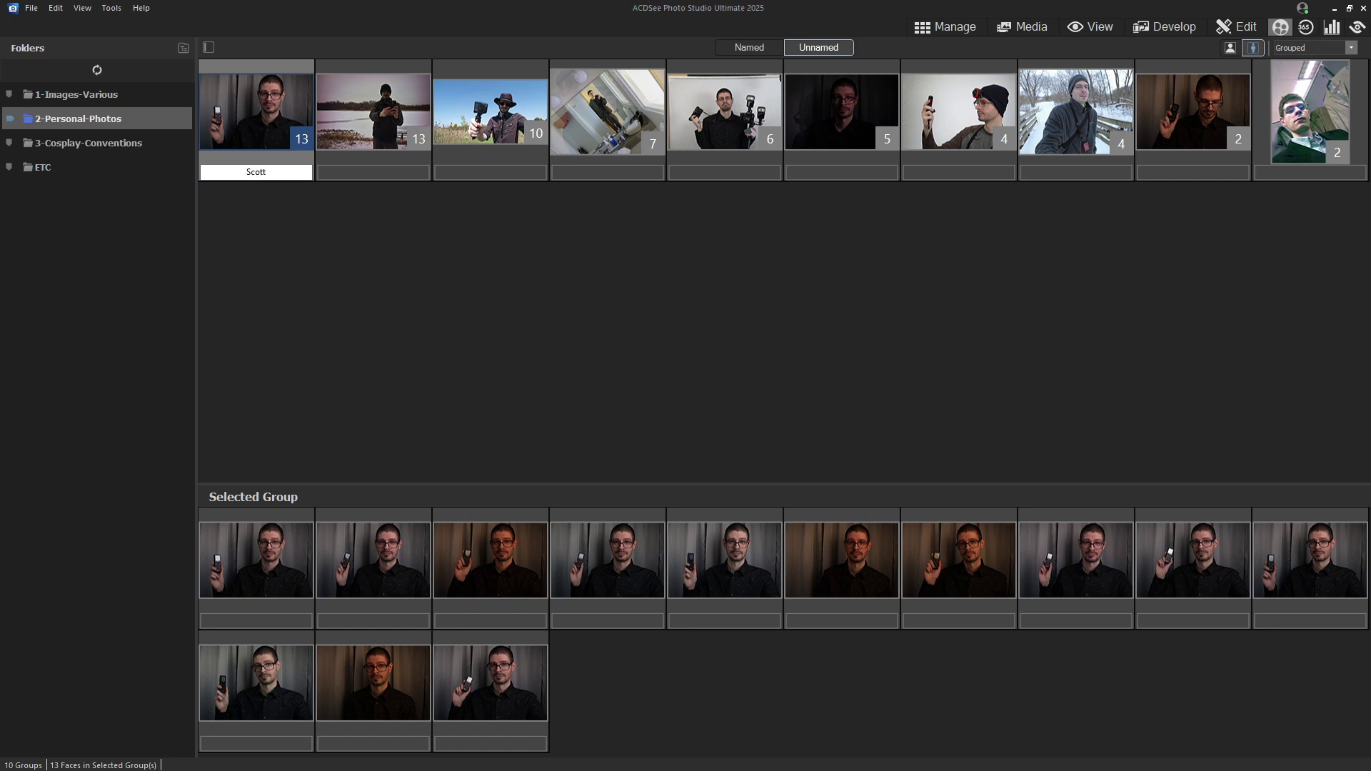
pyautogui.press('Return')
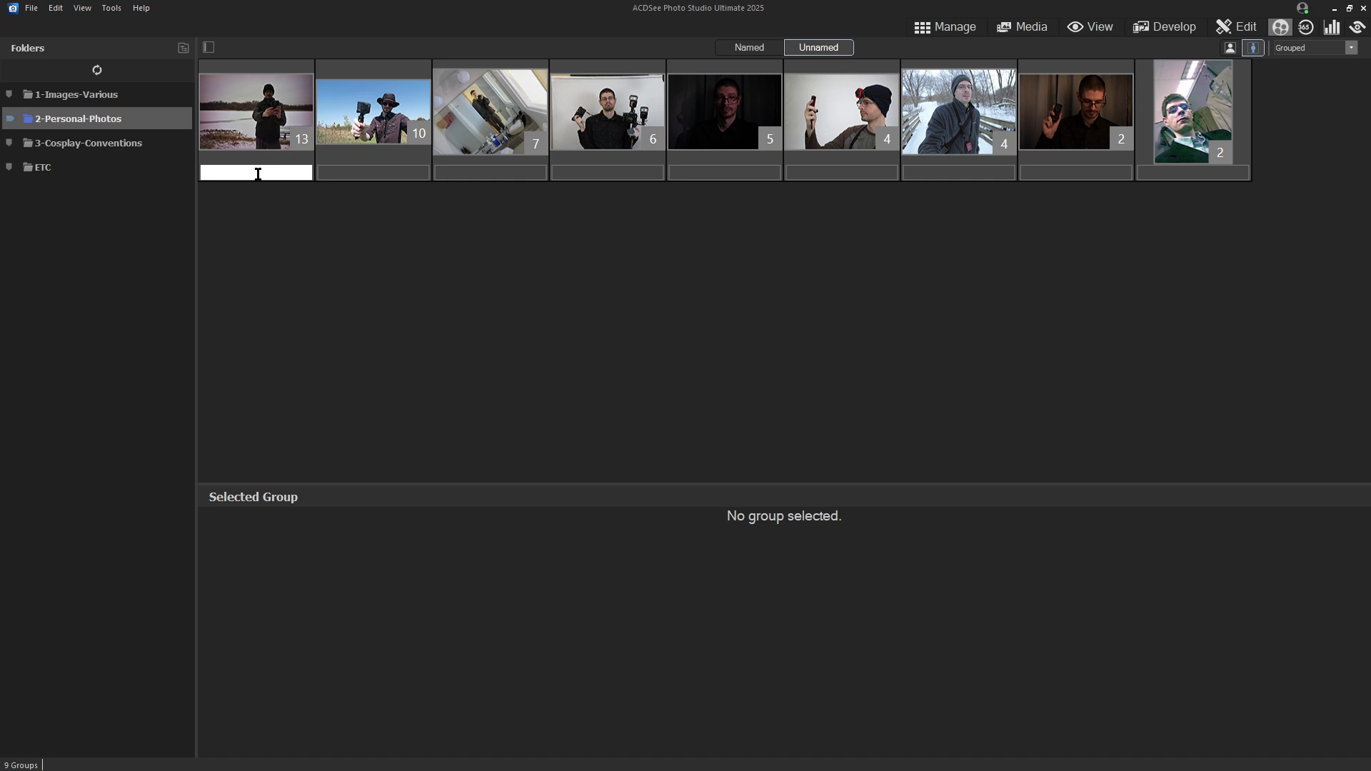
# Name the two-face green-jacket group and the seven-face tilted mirror-photo group as the younger version of the same person.
pyautogui.click(1068, 172)
pyautogui.write('Younger Scott')
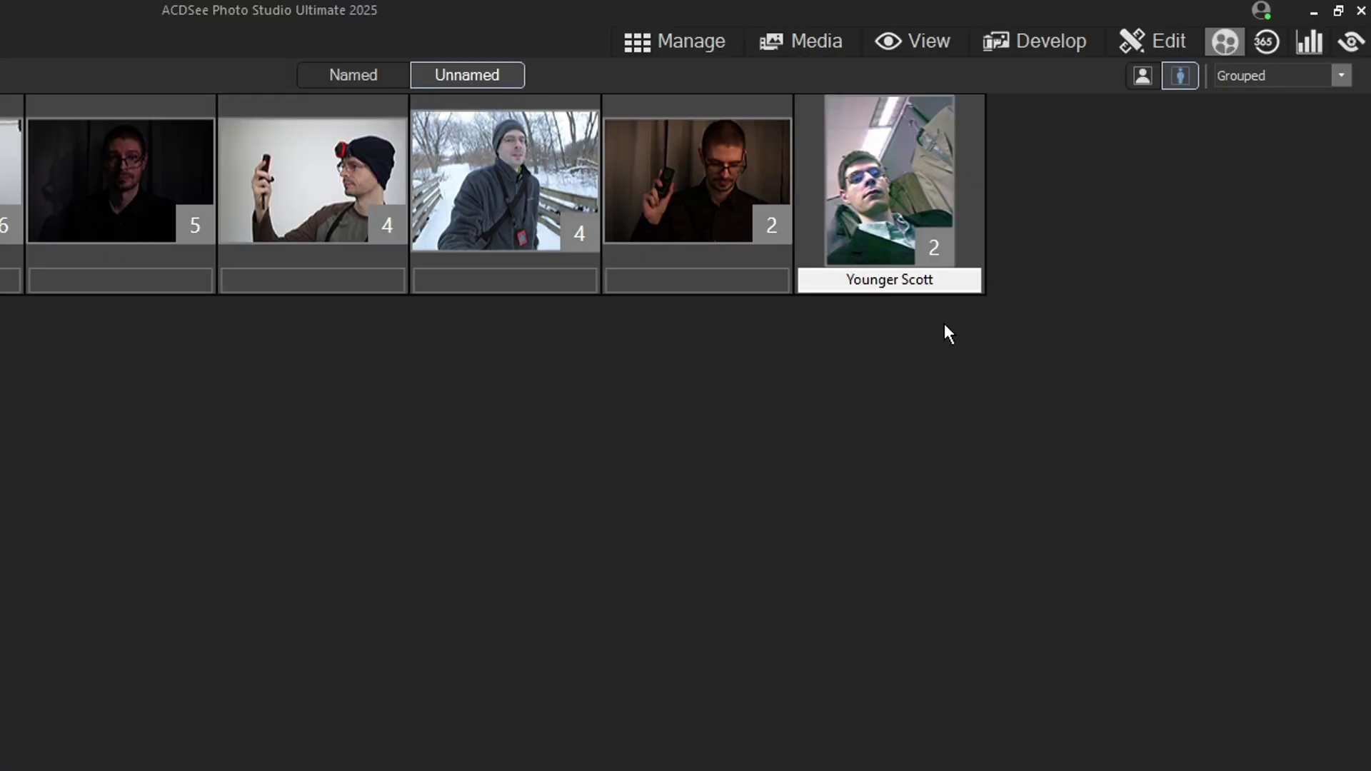
pyautogui.press('Return')
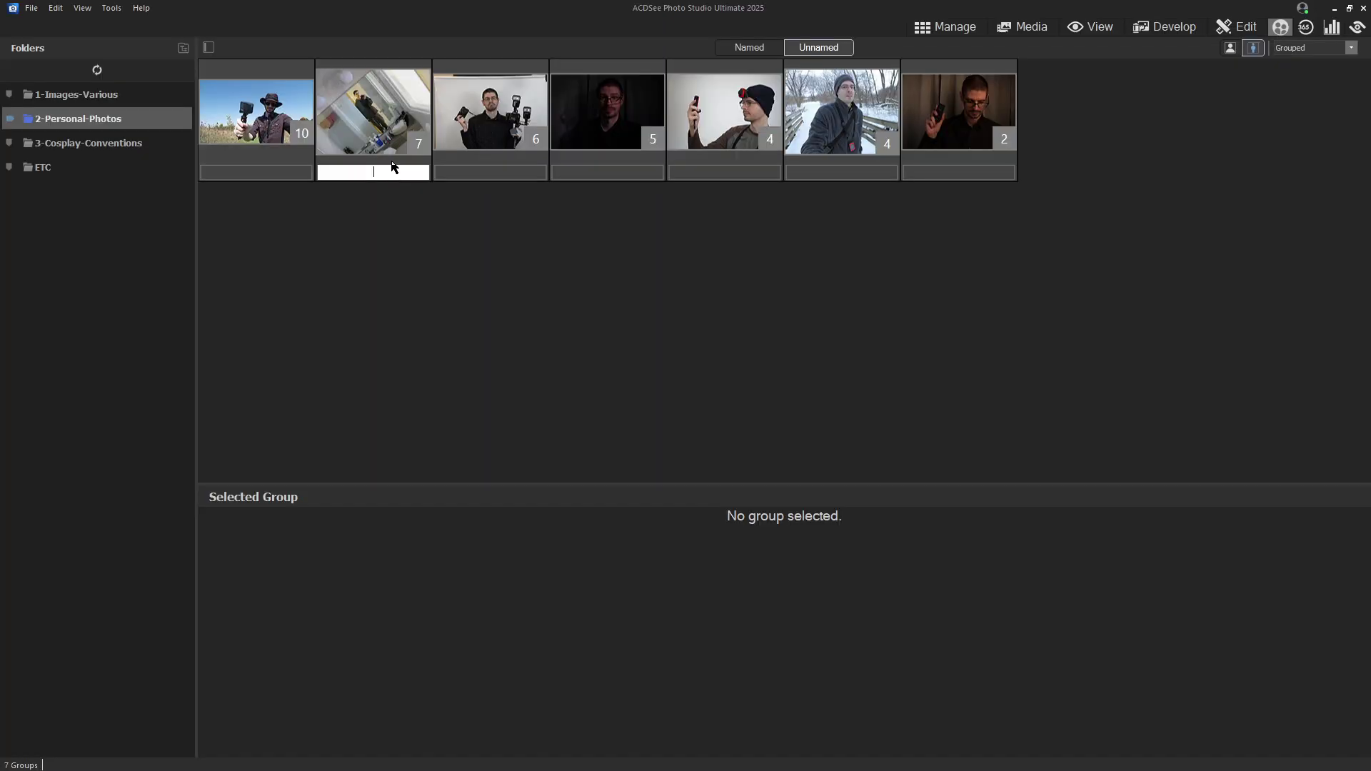
pyautogui.click(392, 163)
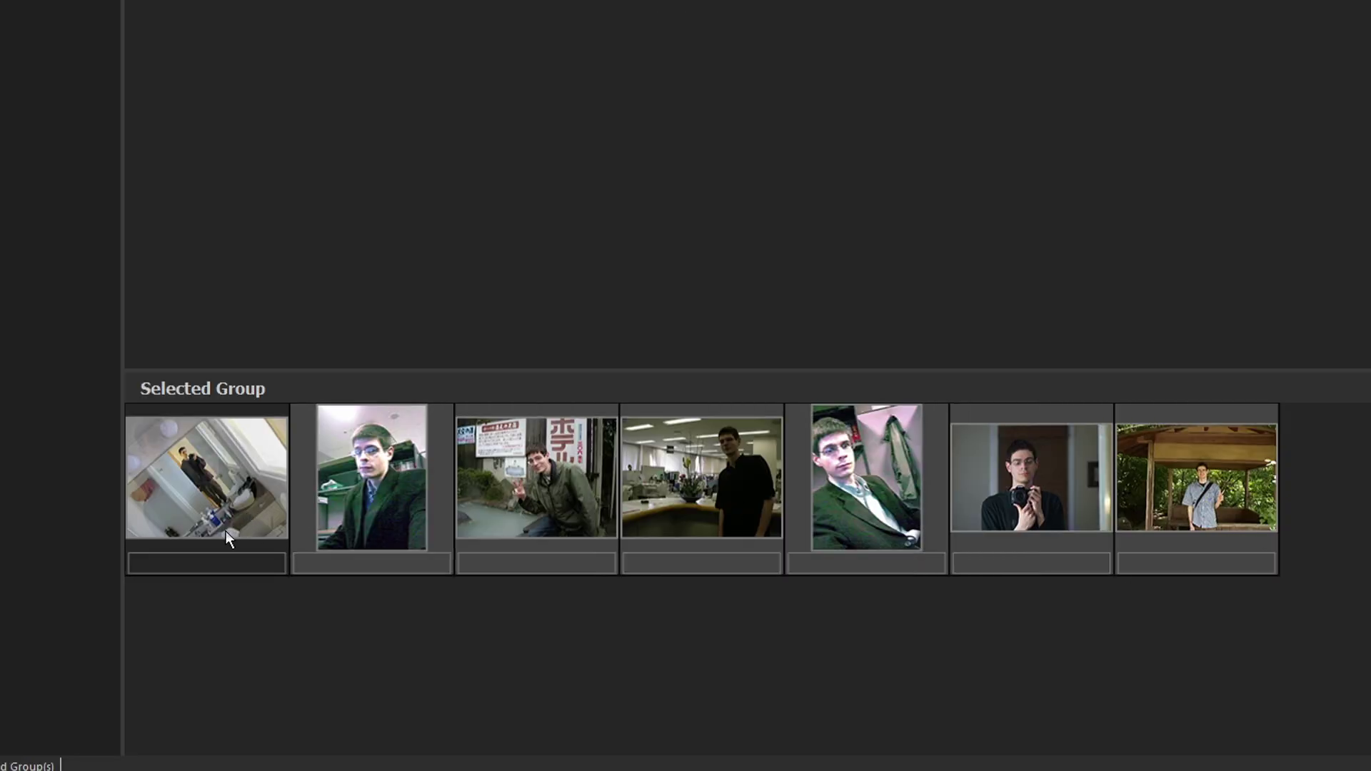
pyautogui.click(390, 172)
pyautogui.write('Younger Scott')
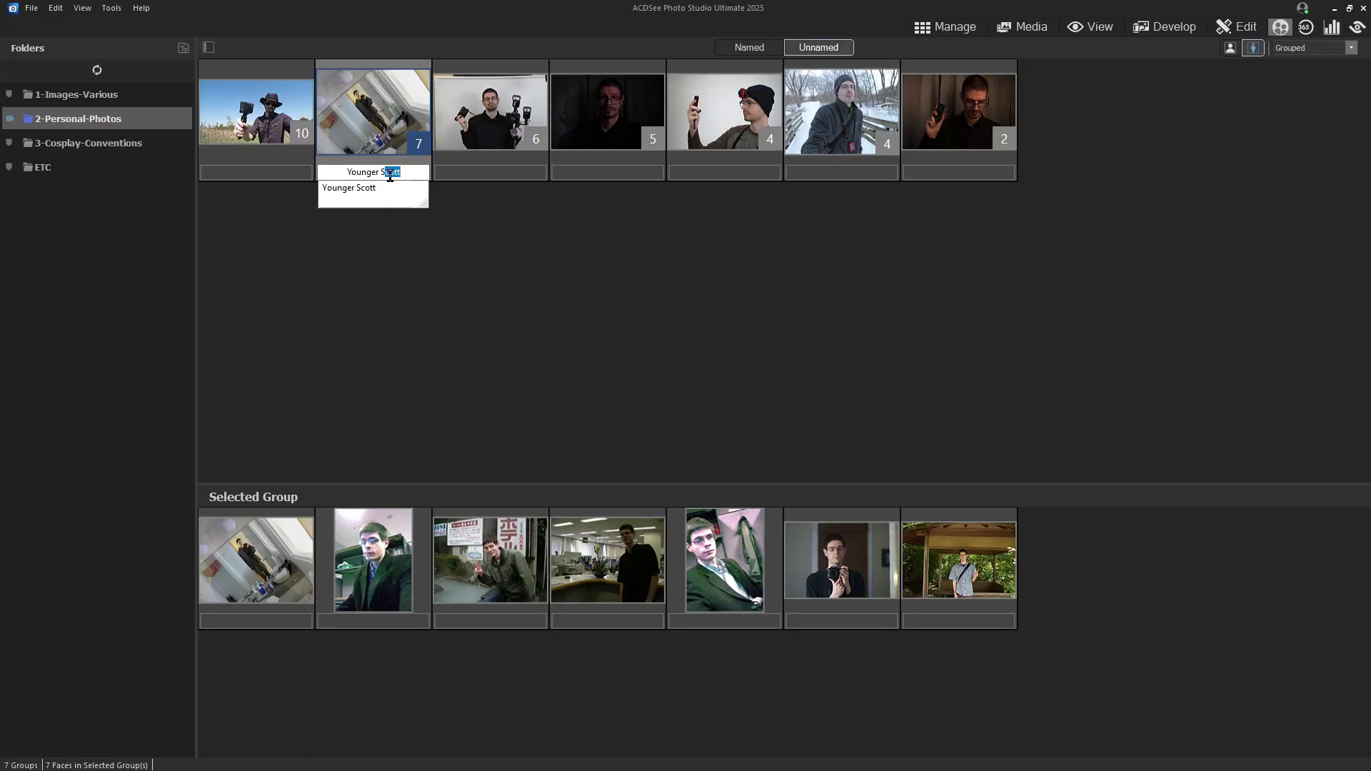
pyautogui.press('Return')
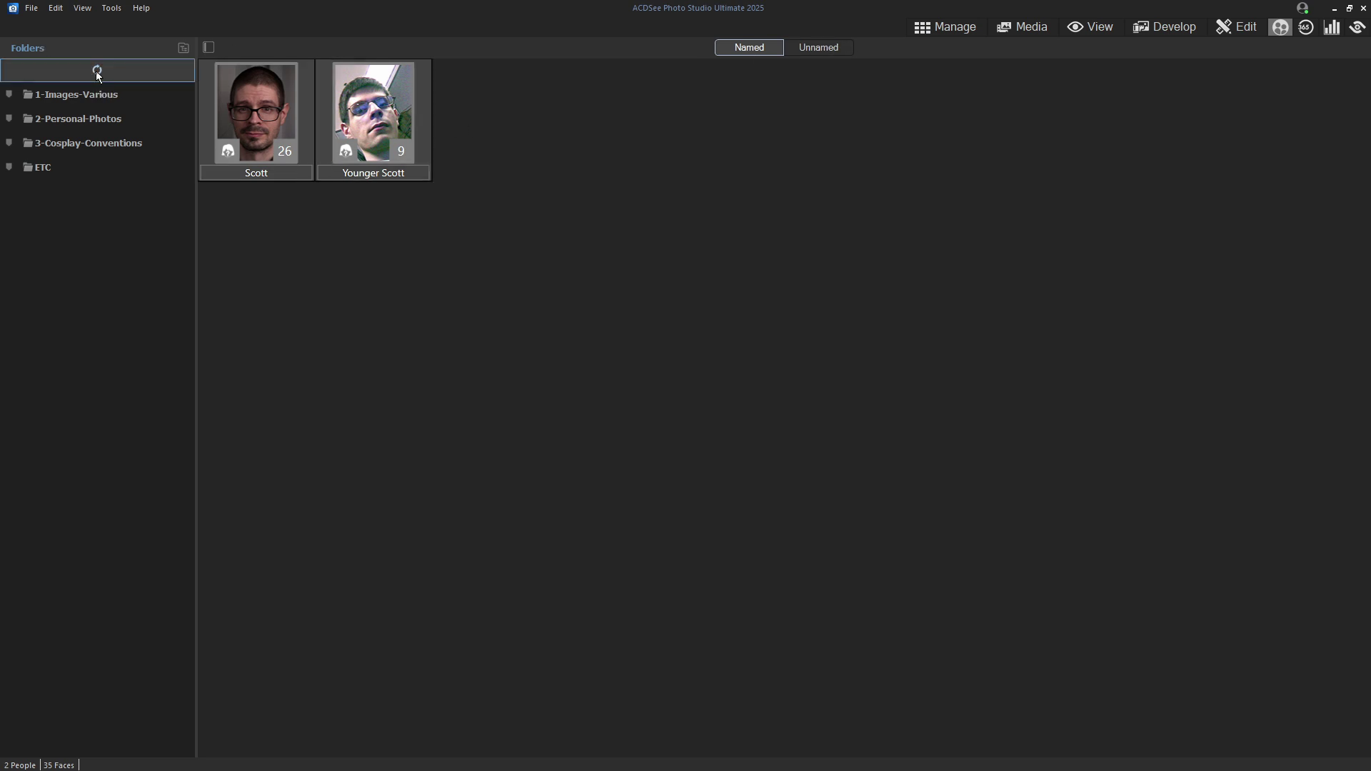
# Open the younger person's entry among the named people and compare its assigned photos as face close-ups and full images.
pyautogui.click(80, 120)
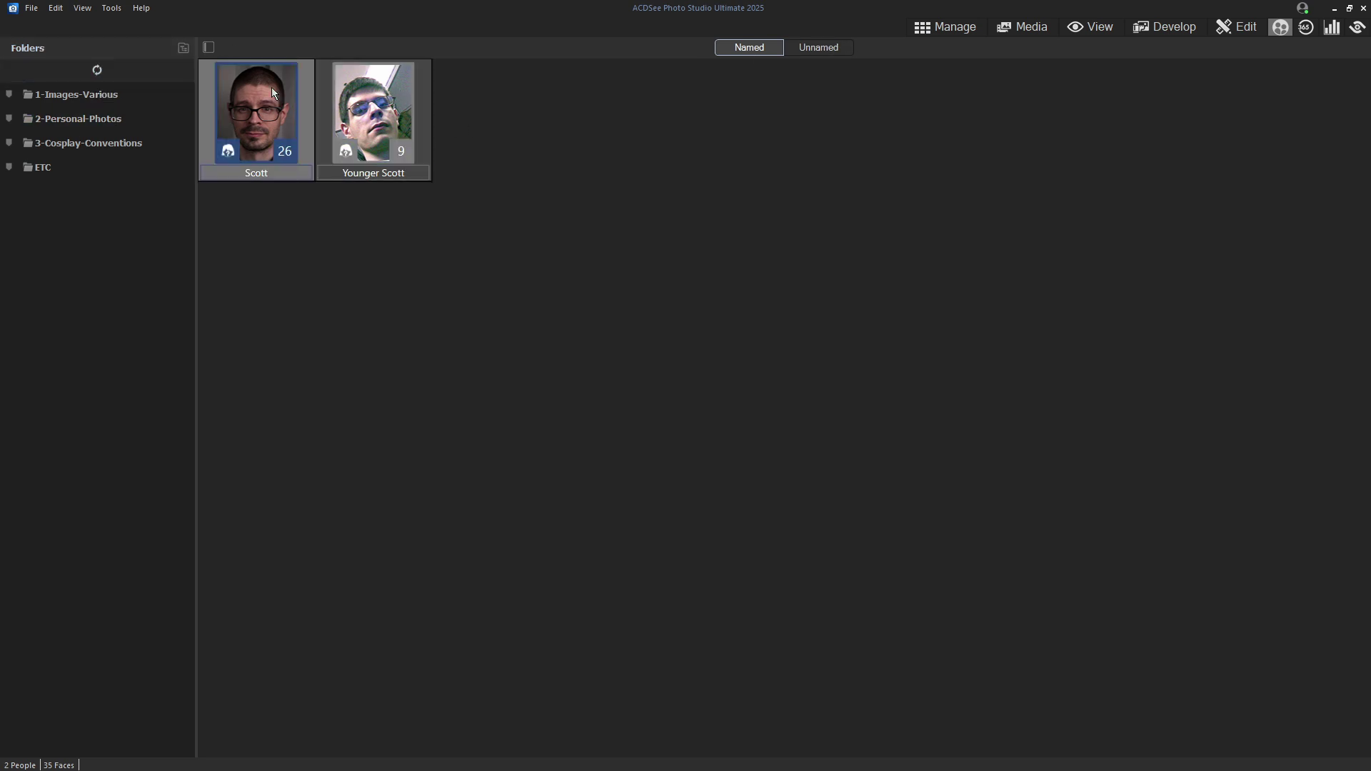
pyautogui.click(381, 95)
pyautogui.click(240, 108)
pyautogui.doubleClick(384, 109)
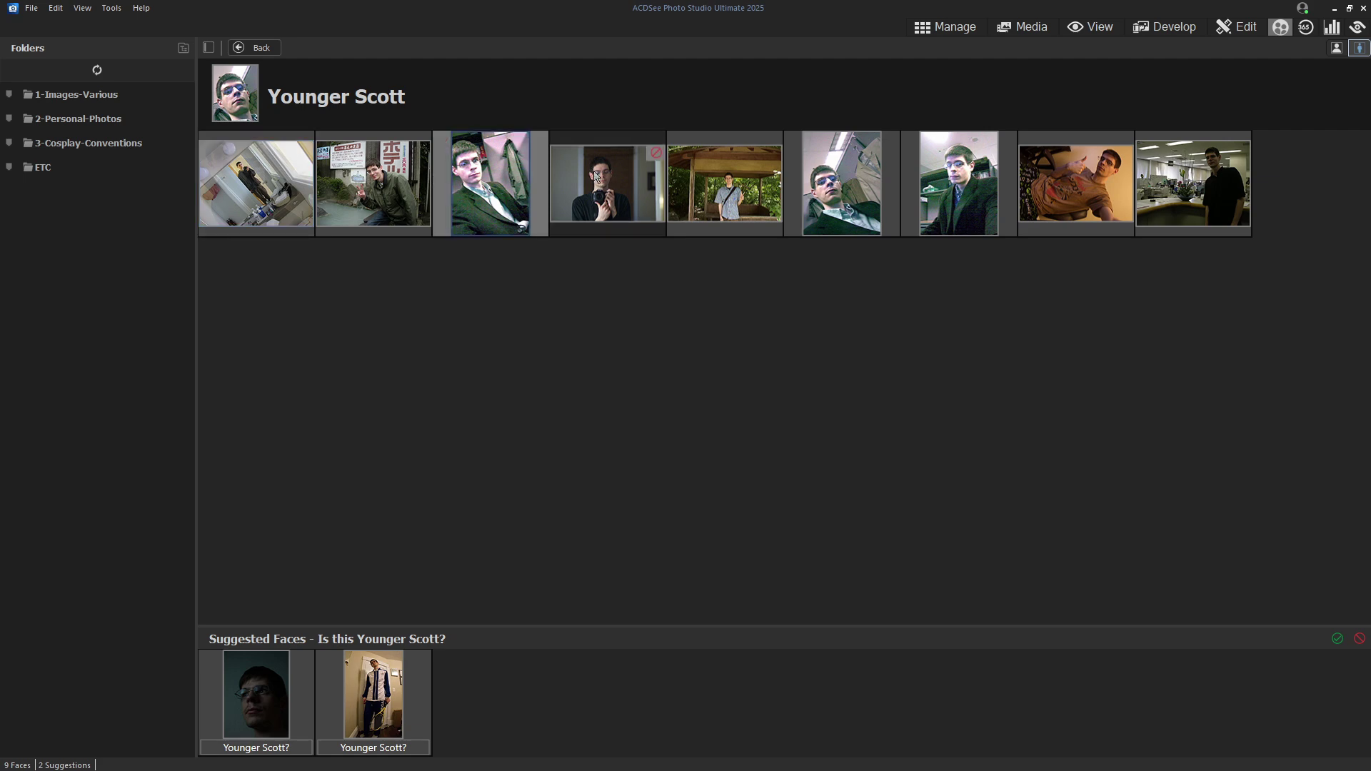
pyautogui.click(1336, 48)
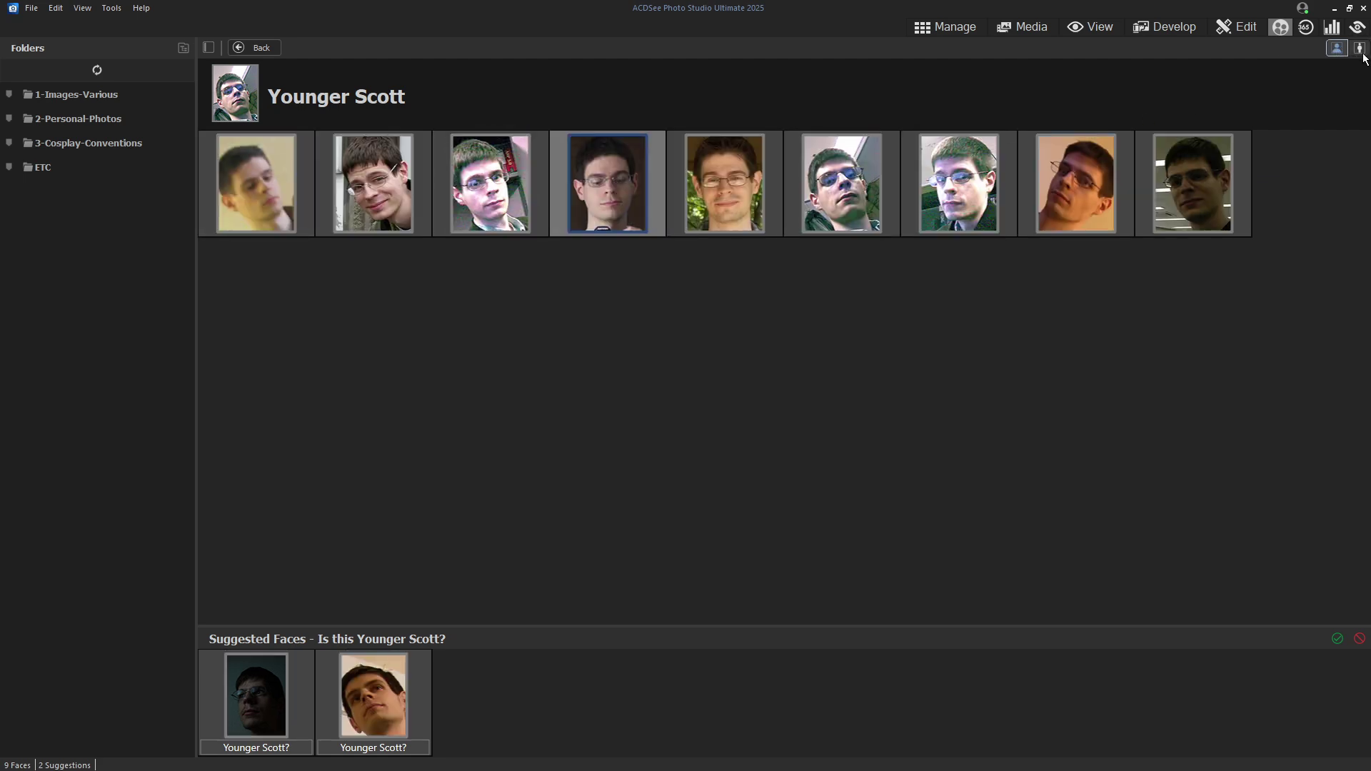
pyautogui.click(1361, 50)
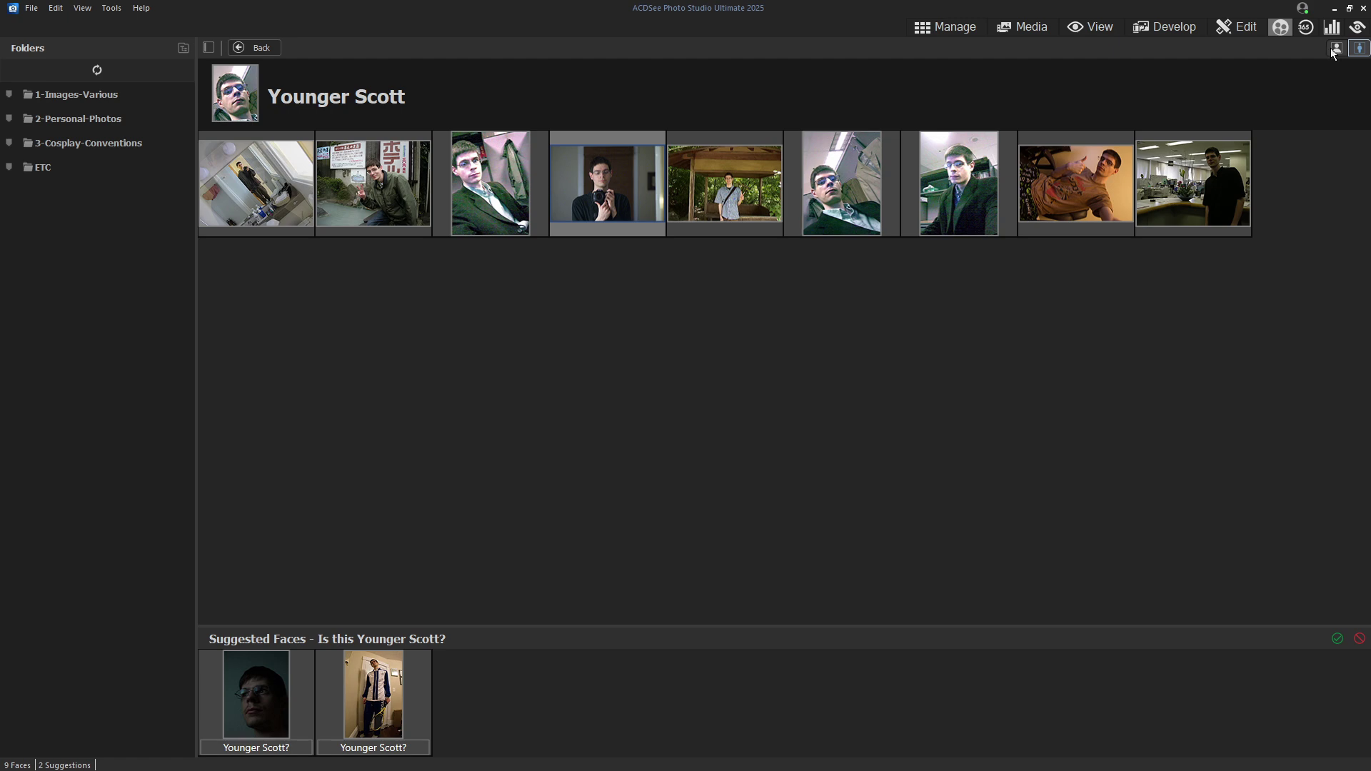
# Show the person's photos as face close-ups and accept the two suggested faces.
pyautogui.click(1333, 50)
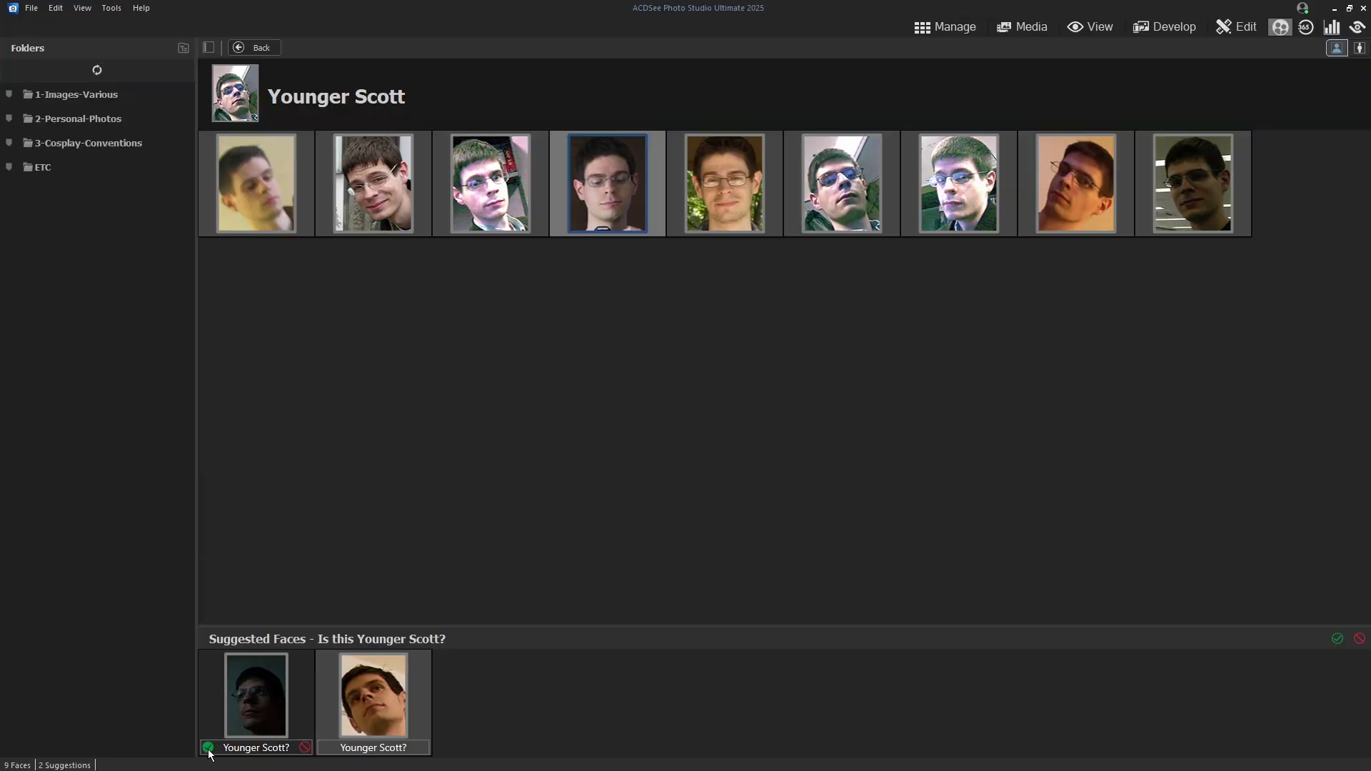
pyautogui.click(140, 723)
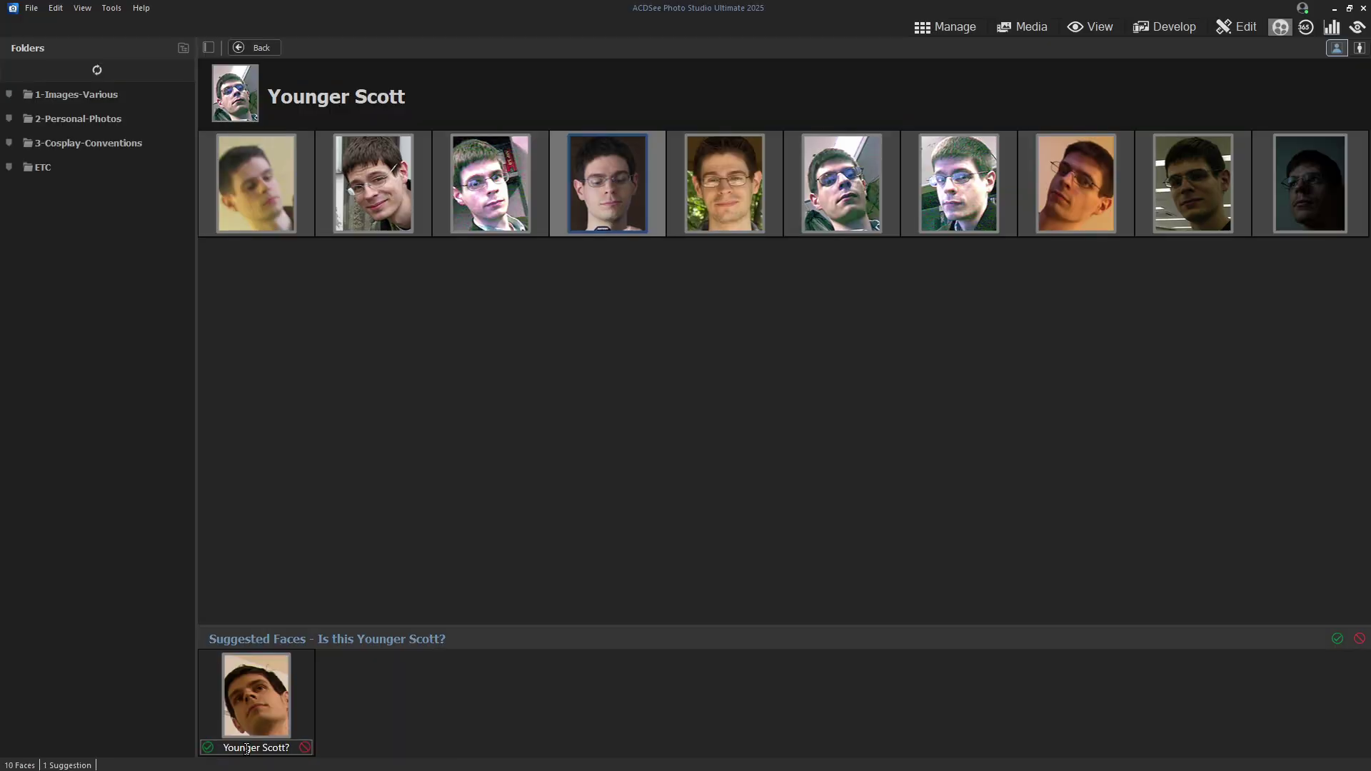
pyautogui.click(140, 723)
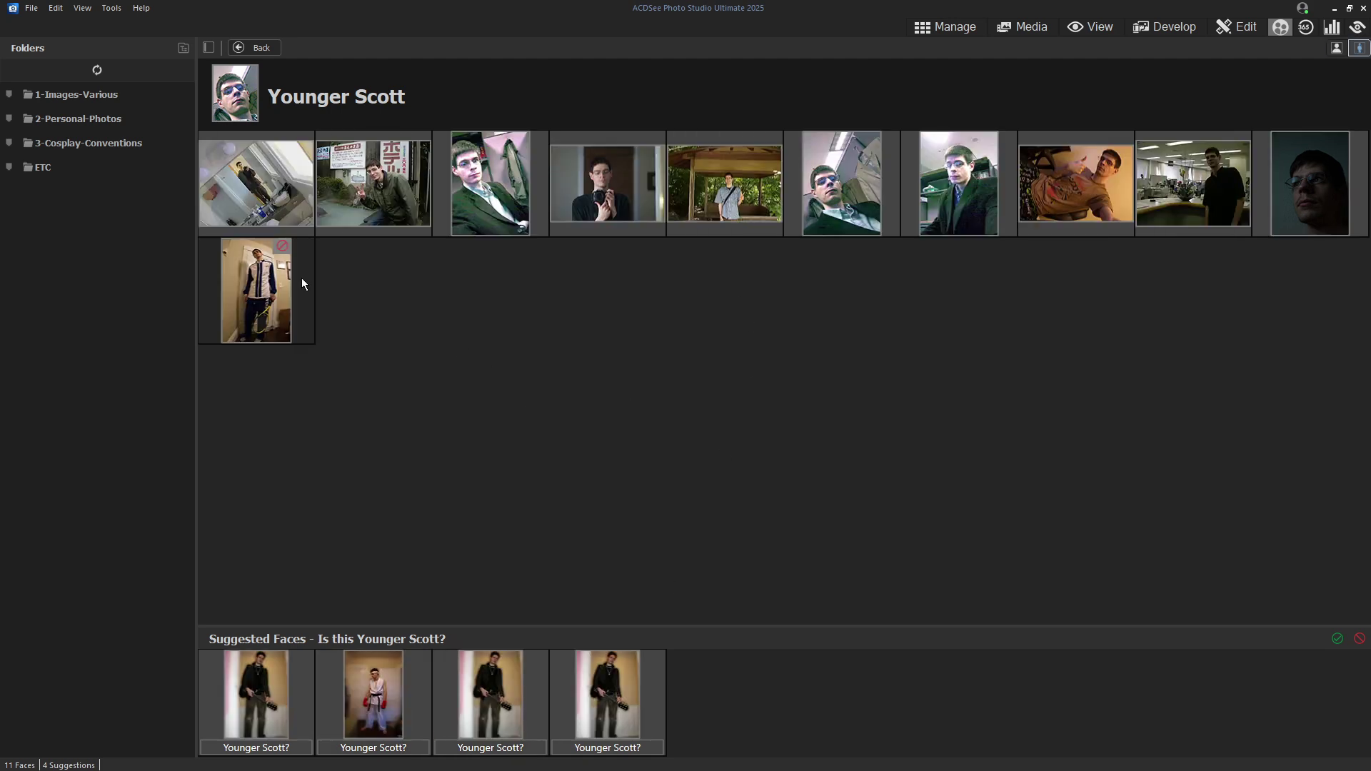
# Open the assigned office photo 20060613_173319.jpg, inspect the face at 100% and return to the person's page.
pyautogui.click(299, 274)
pyautogui.doubleClick(1154, 193)
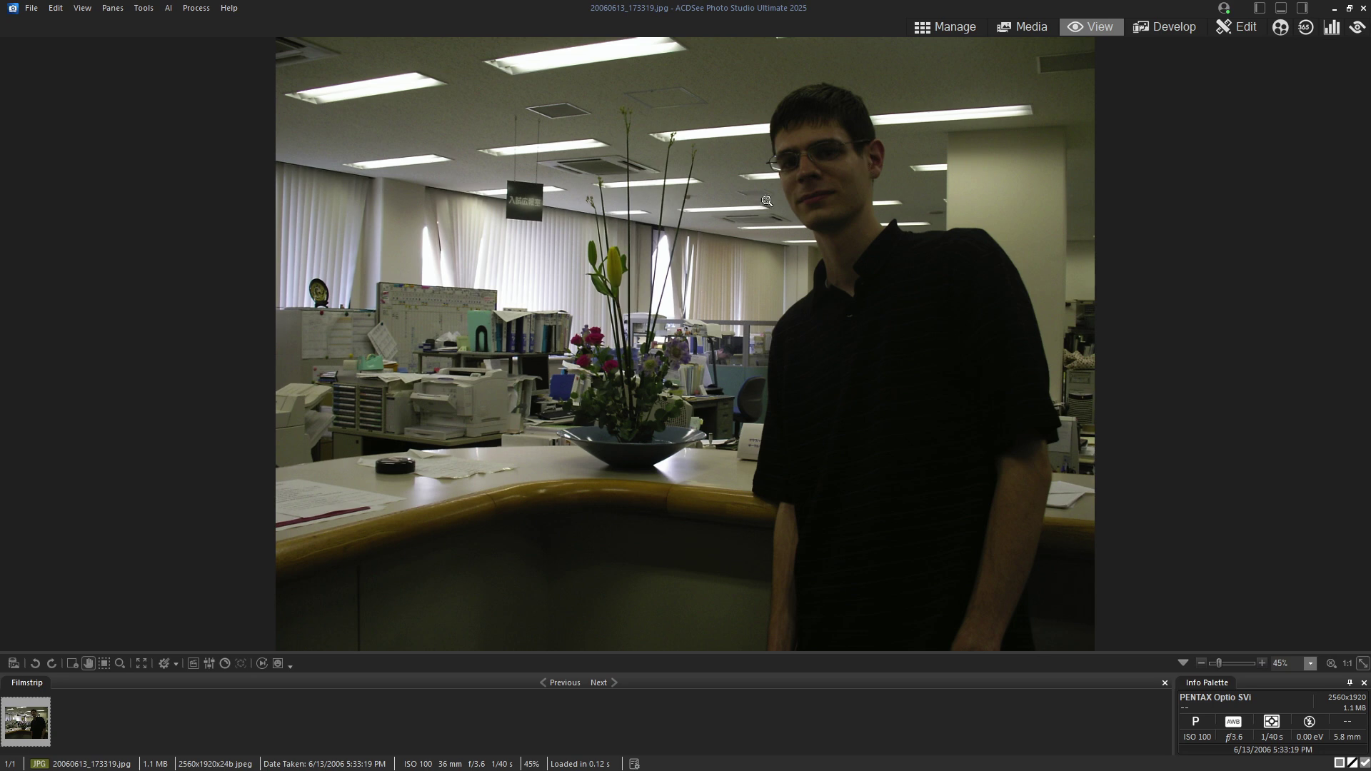
pyautogui.click(852, 170)
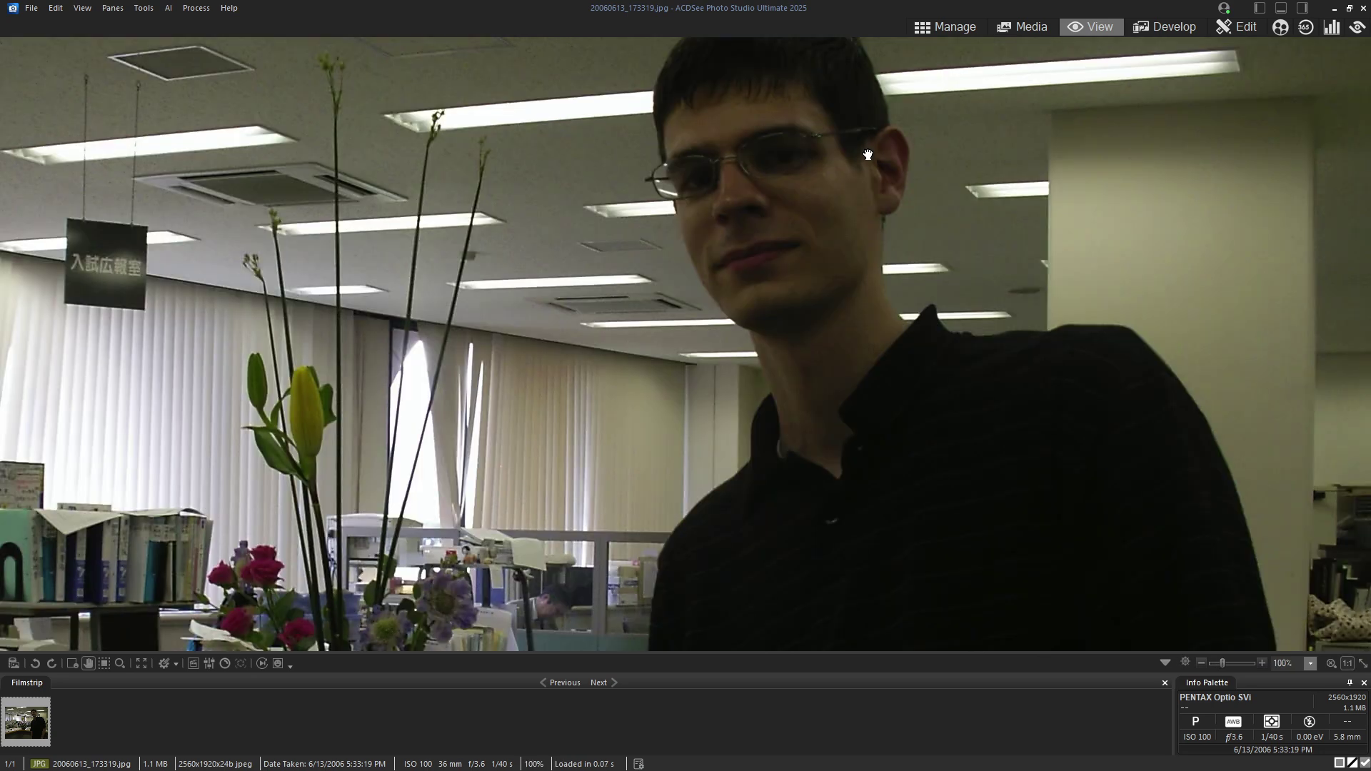
pyautogui.moveTo(867, 155); pyautogui.dragTo(812, 315)
pyautogui.doubleClick(664, 197)
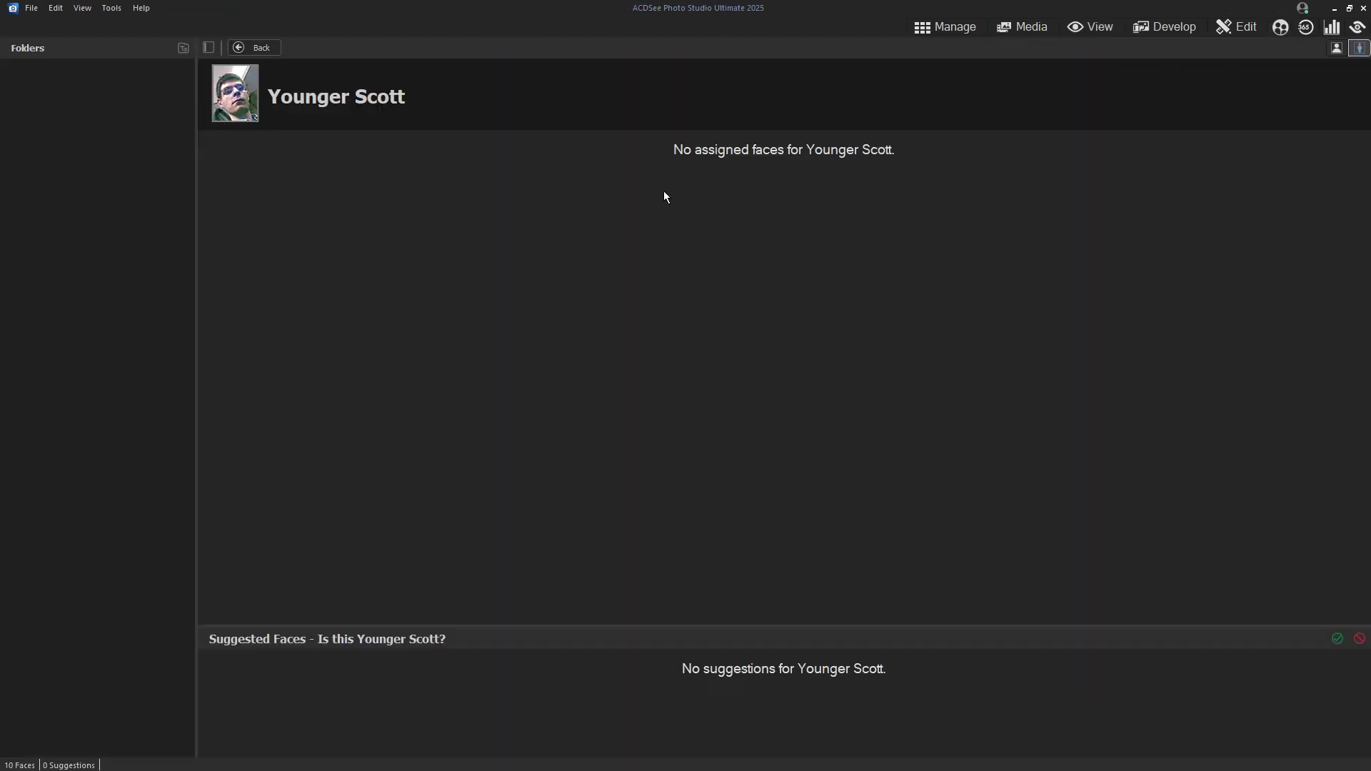
# Return to the unnamed groups and assign the woman's first name to the seven-face group of the white-haired cosplayer.
pyautogui.click(254, 48)
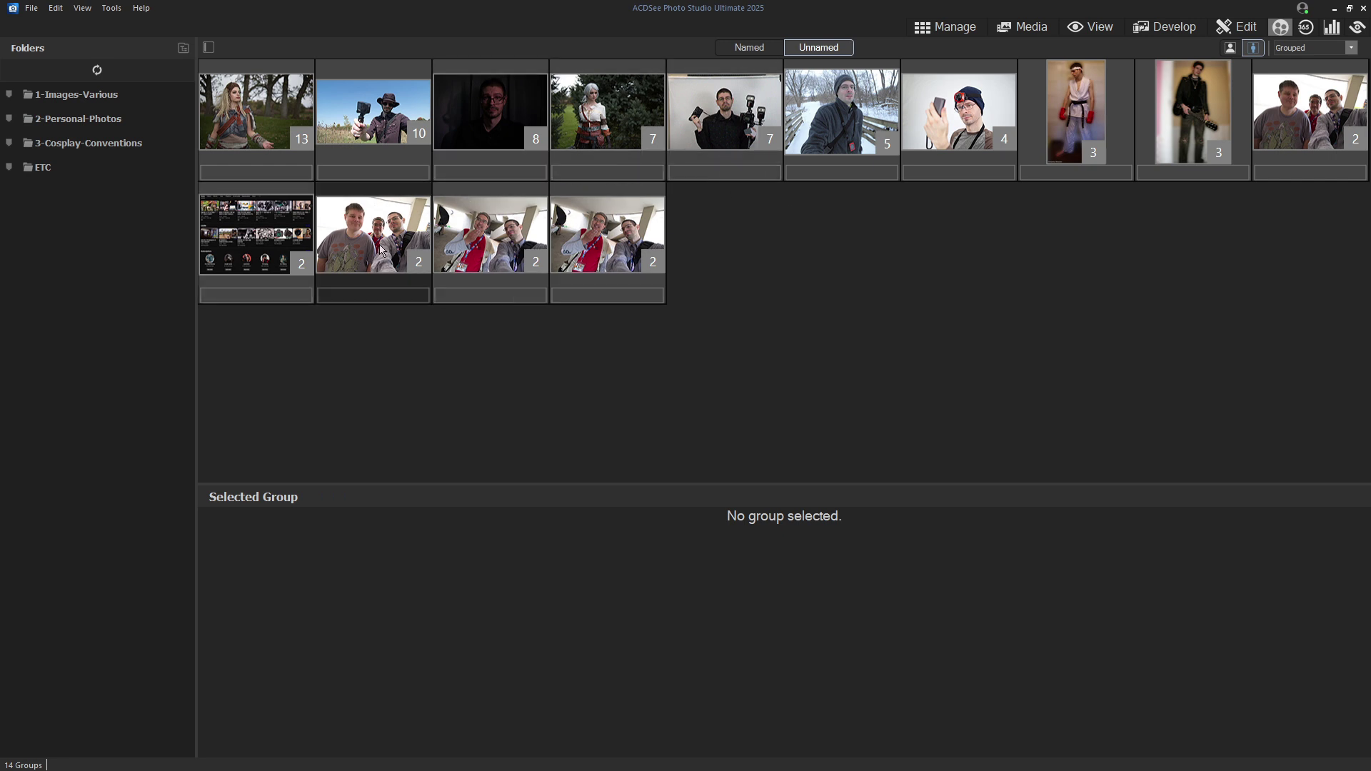
pyautogui.click(612, 243)
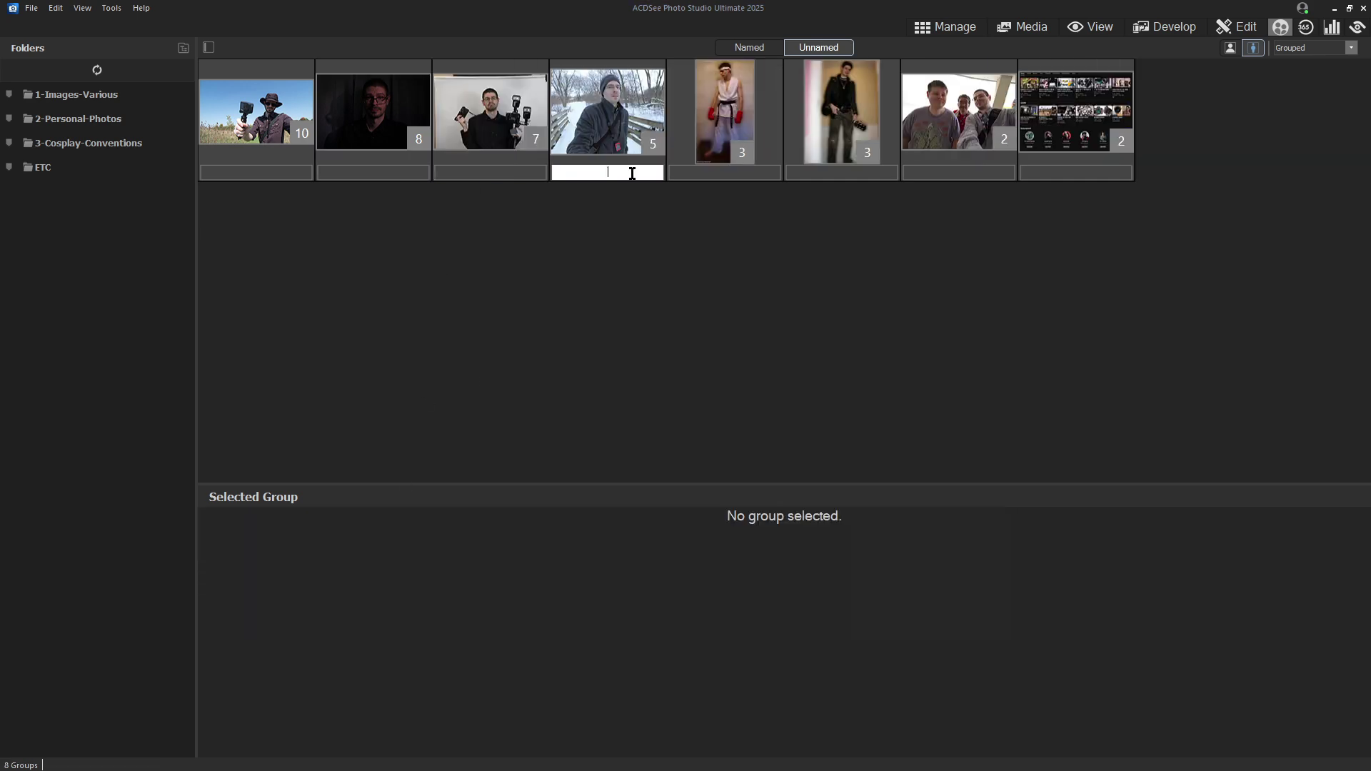
pyautogui.click(645, 178)
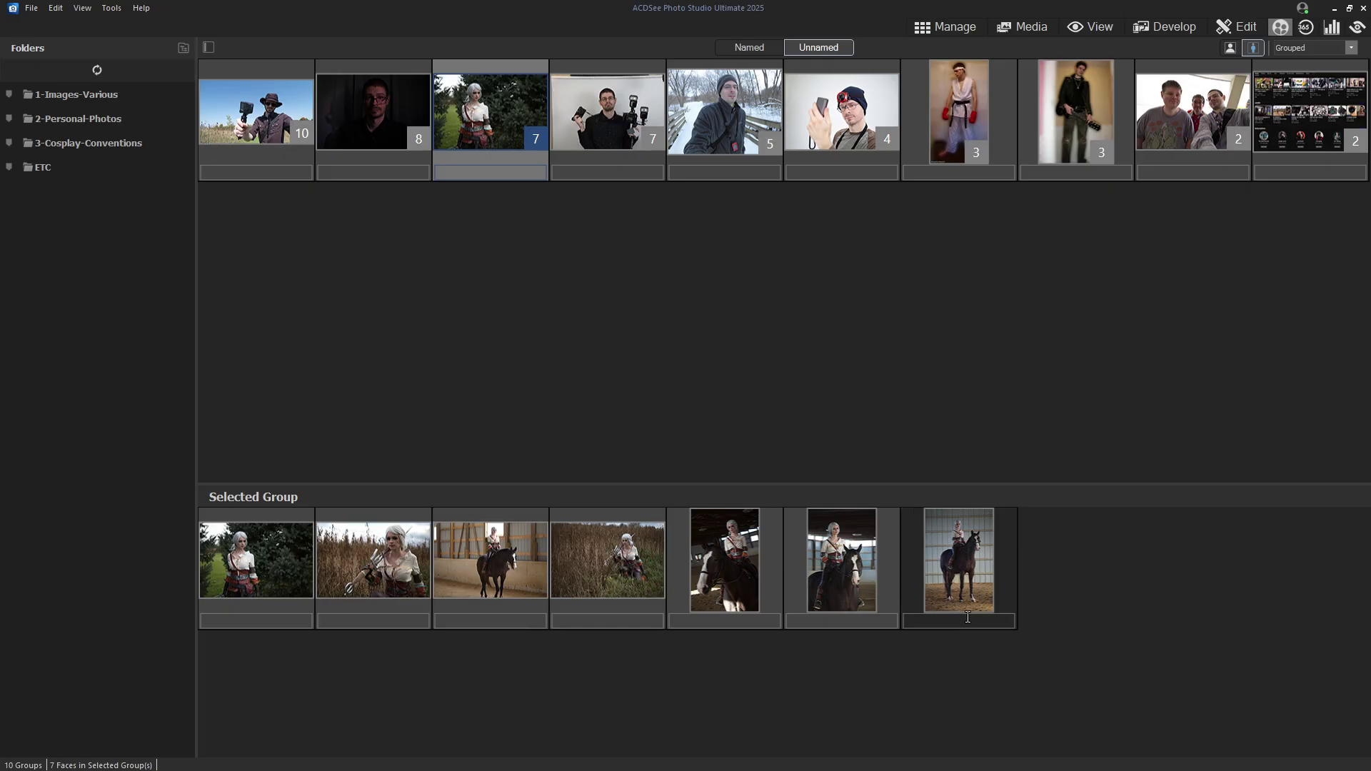
pyautogui.click(498, 172)
pyautogui.write('Rachel')
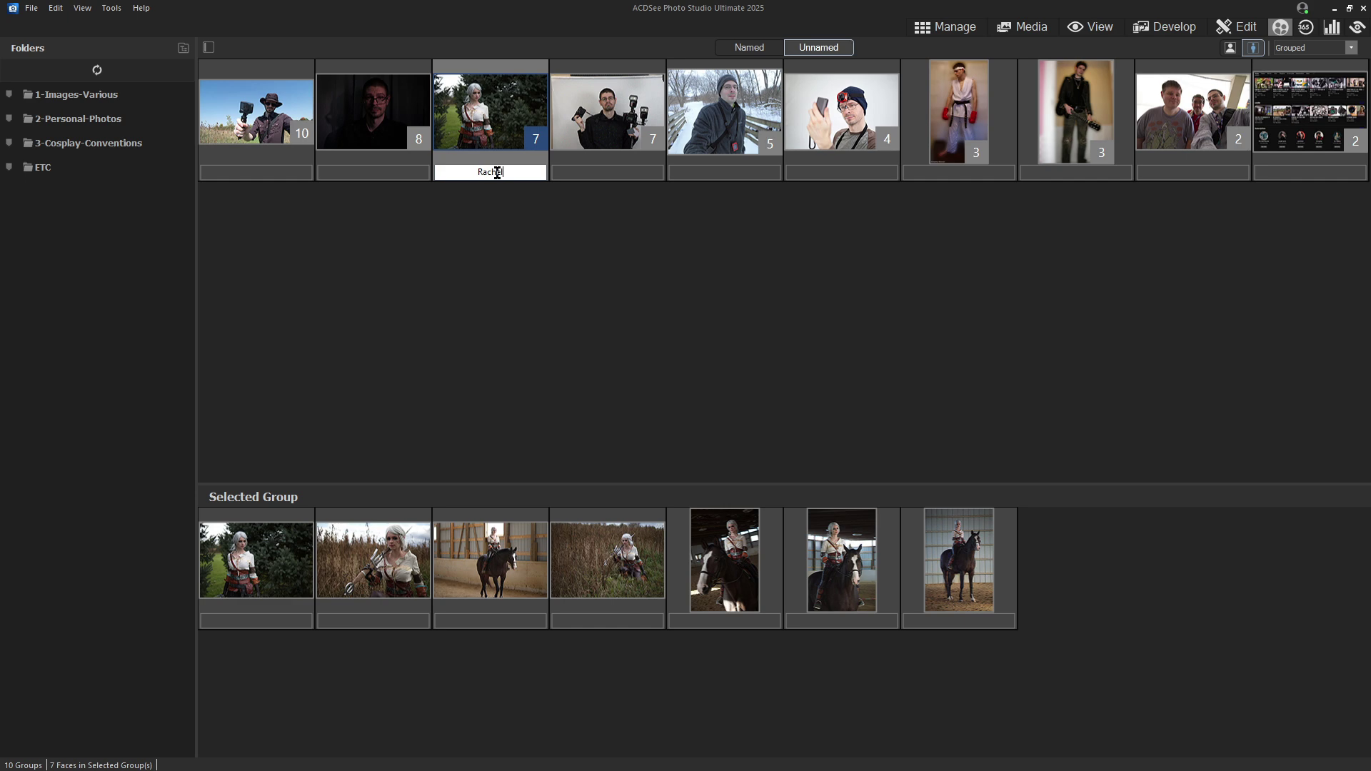
pyautogui.press('Return')
# Assign the man's first name to the four-face group wearing the dark knit hat and holding a phone.
pyautogui.click(725, 112)
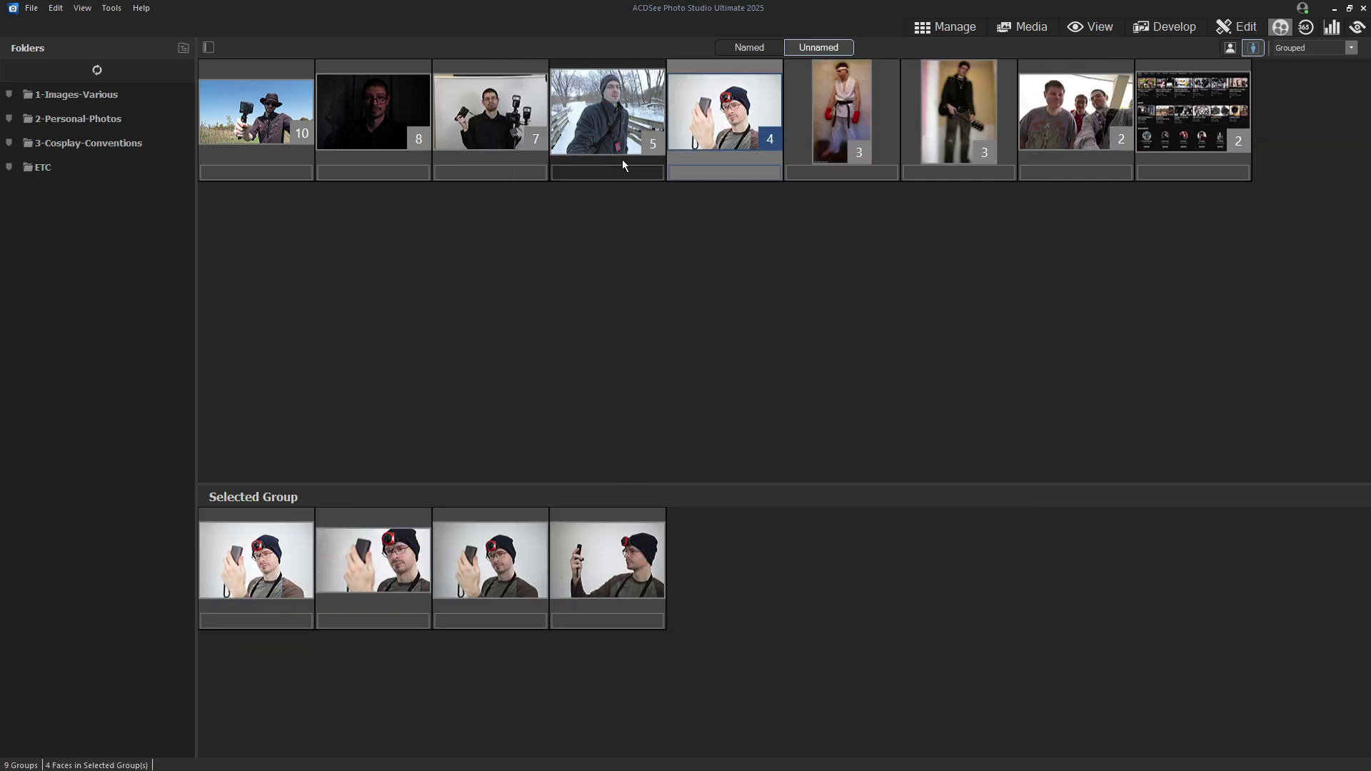
pyautogui.click(711, 172)
pyautogui.write('Scott')
pyautogui.press('Return')
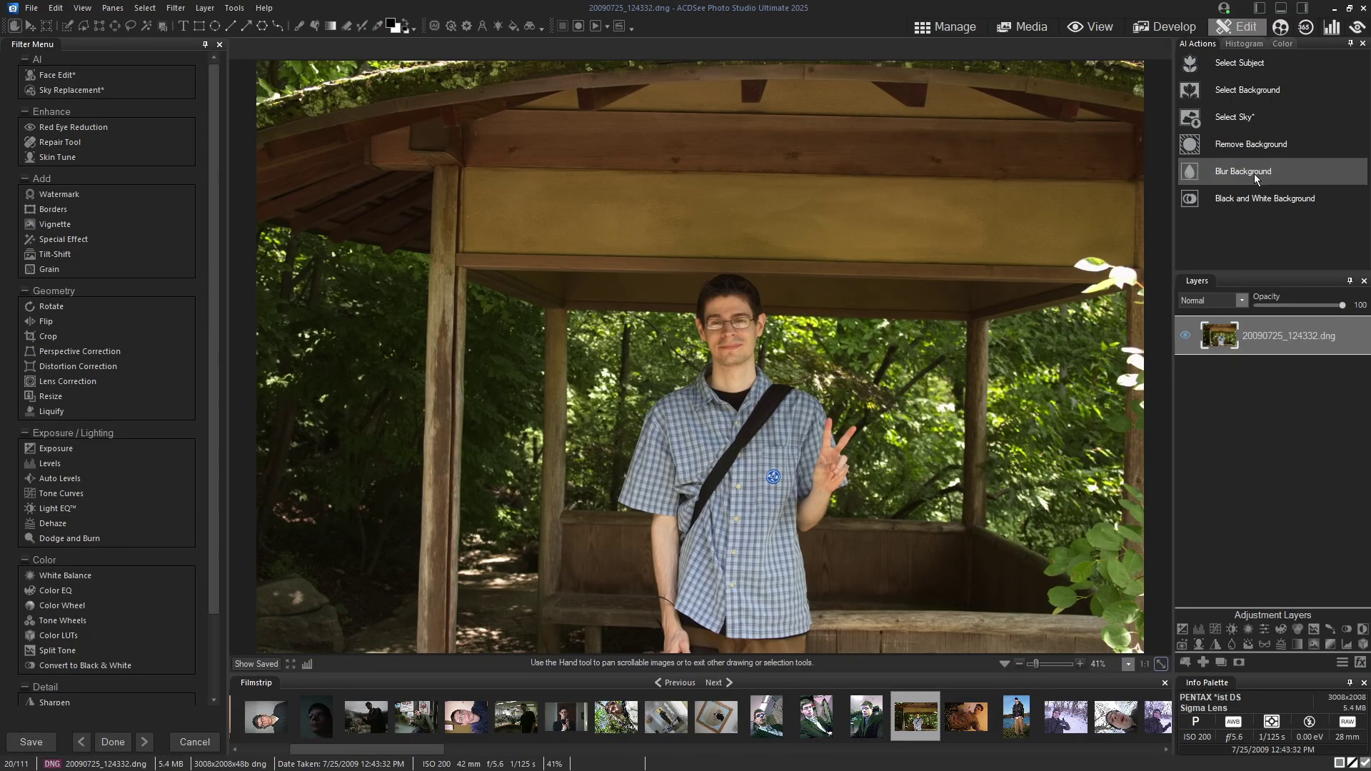
# Apply the AI Blur Background action to 20090725_124332.dng and brush the blur layer's mask around the raised fingers.
pyautogui.click(1243, 171)
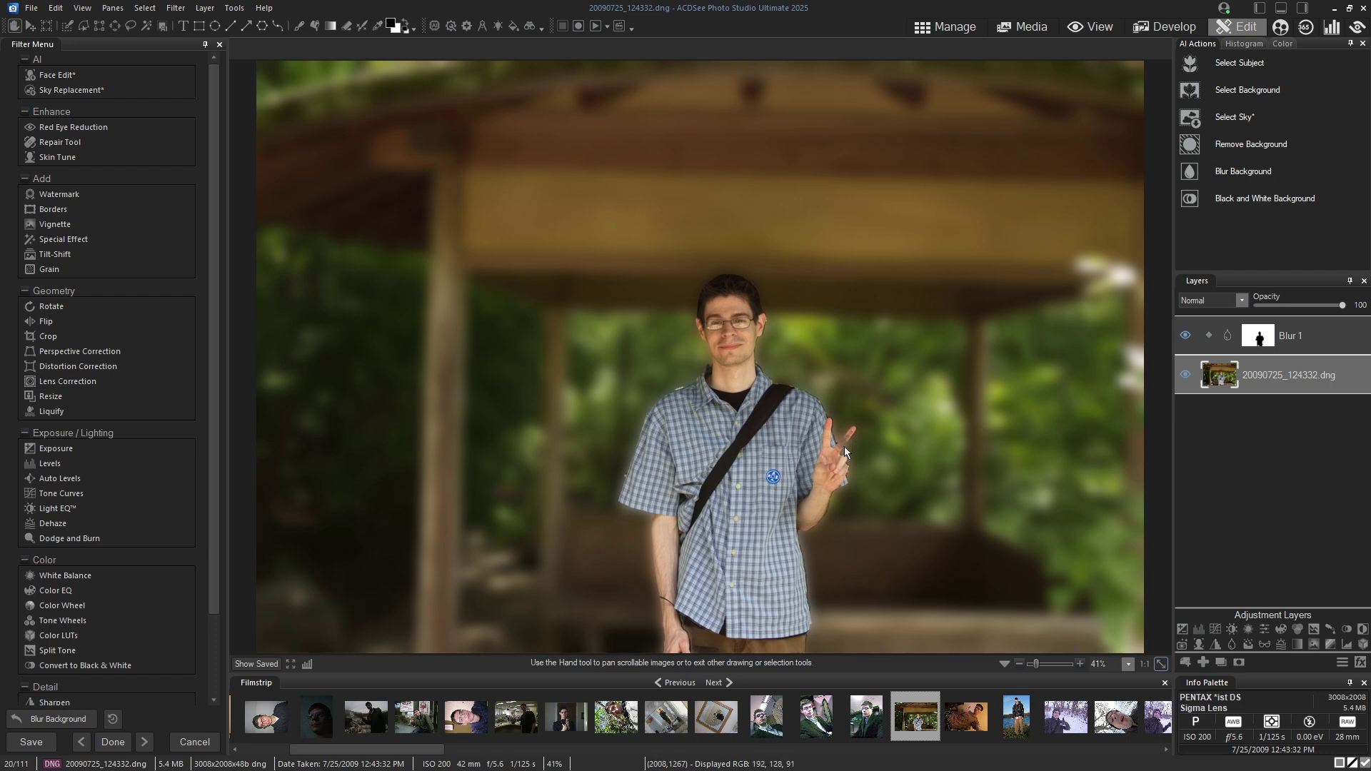
pyautogui.click(1260, 338)
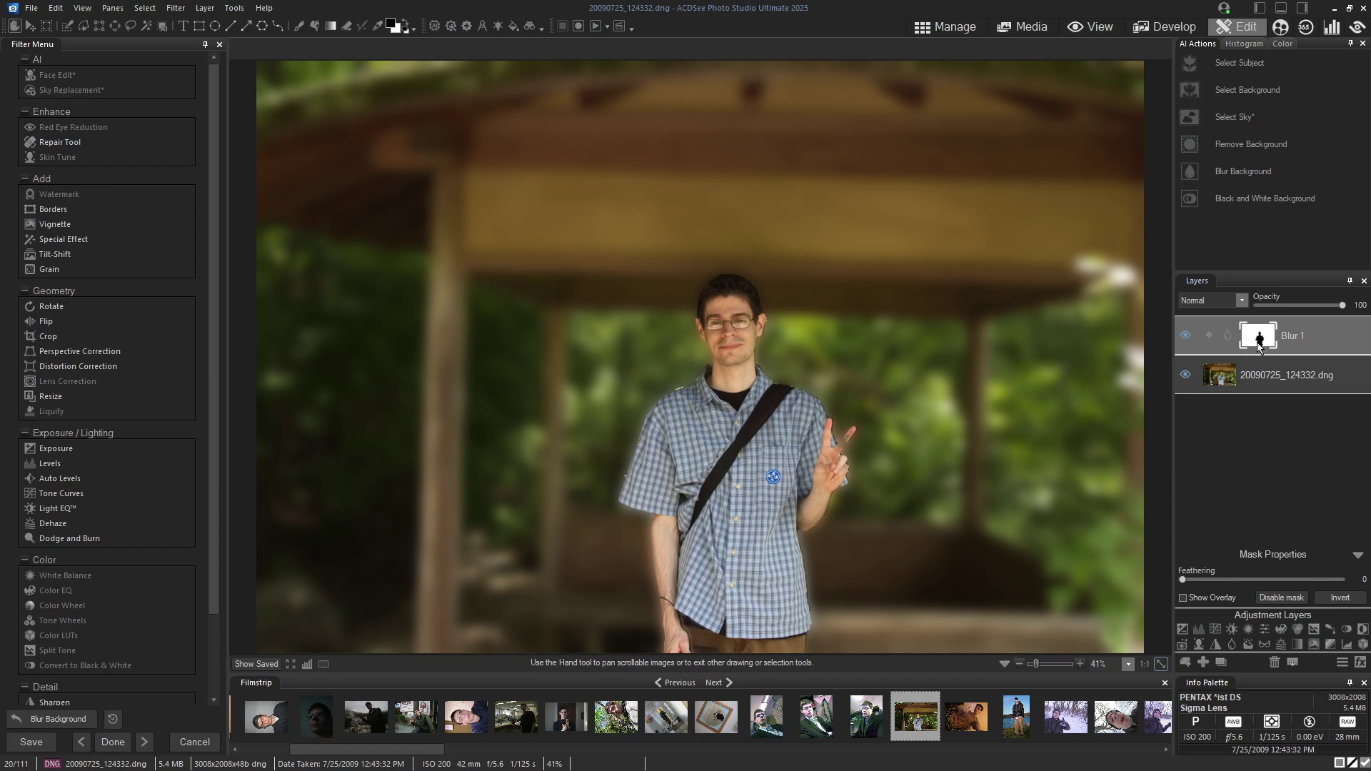
pyautogui.moveTo(848, 443); pyautogui.dragTo(838, 468)
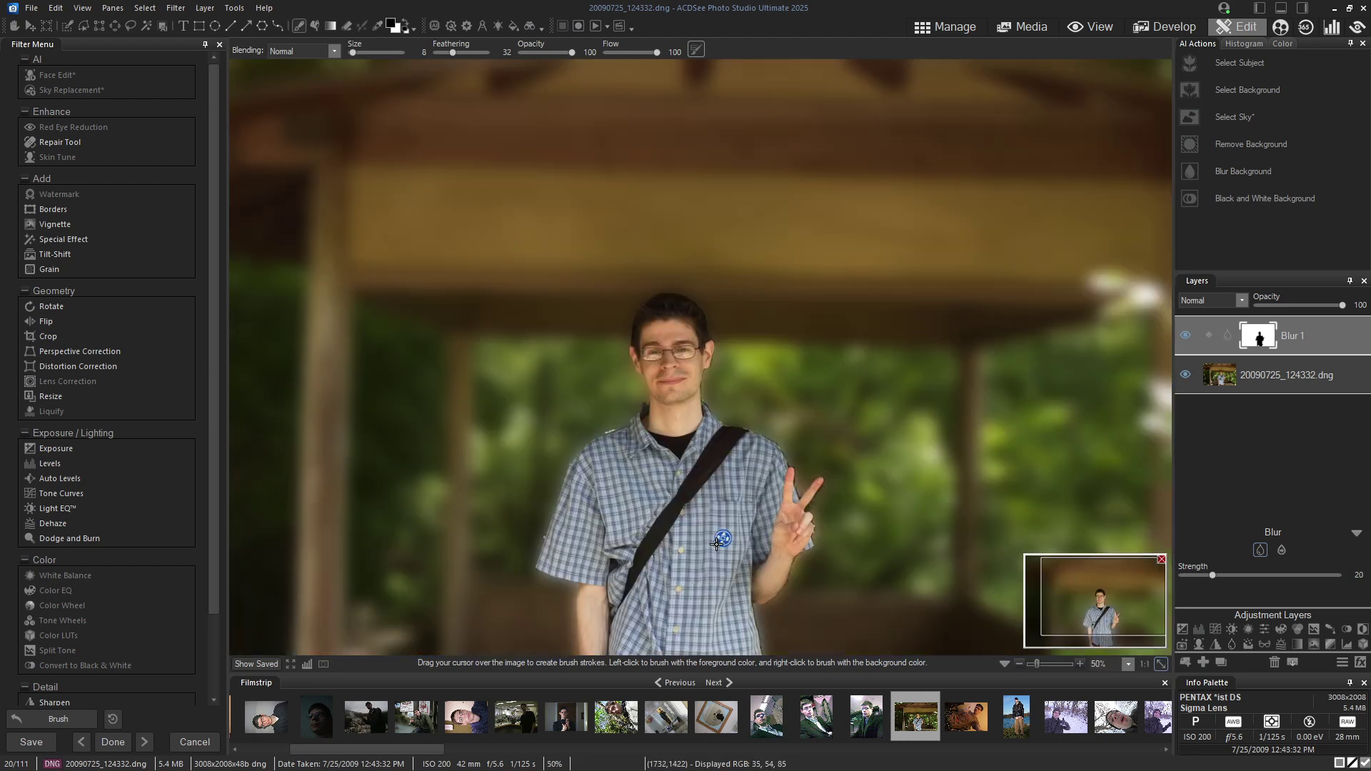
pyautogui.press('space')
pyautogui.moveTo(660, 533)
pyautogui.mouseDown()
pyautogui.moveTo(711, 433)
pyautogui.moveTo(690, 440)
pyautogui.mouseUp()
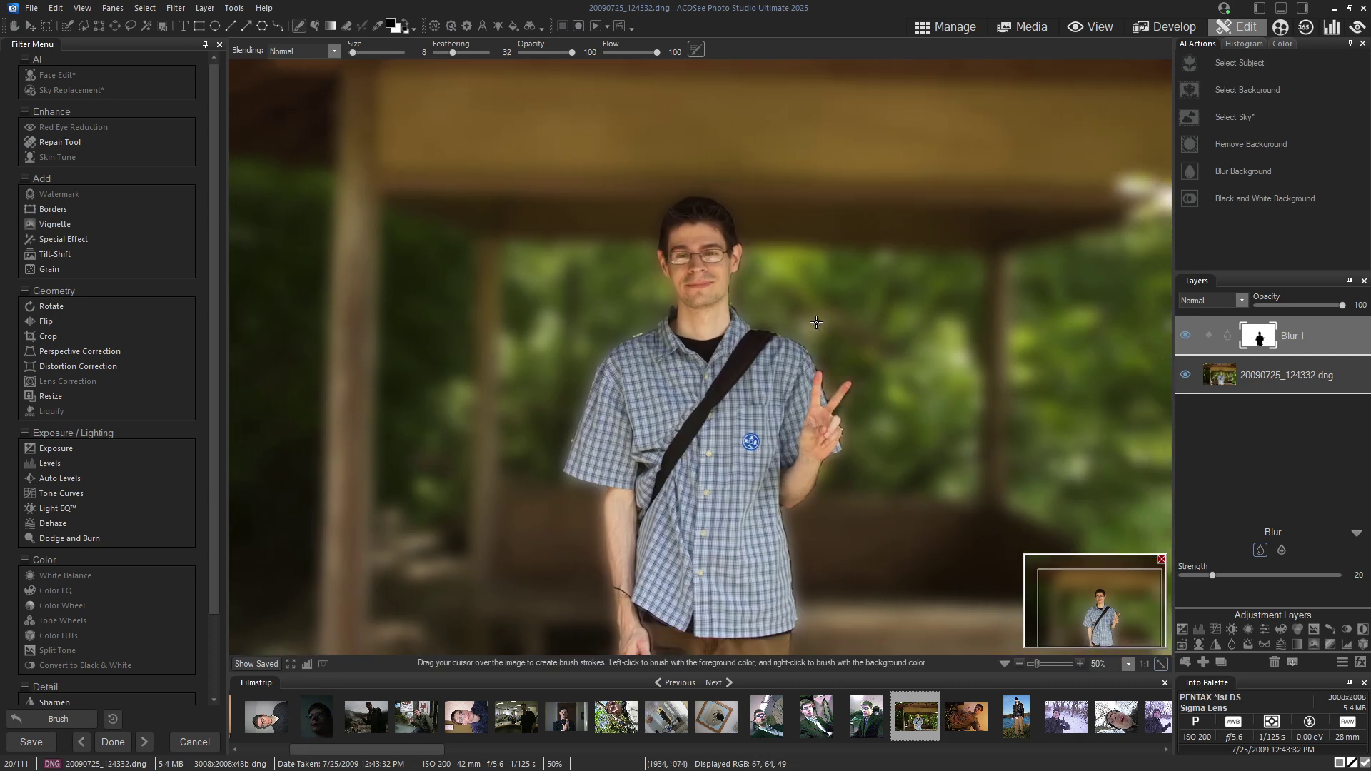
pyautogui.scroll(-2, 817, 322)
pyautogui.click(1285, 375)
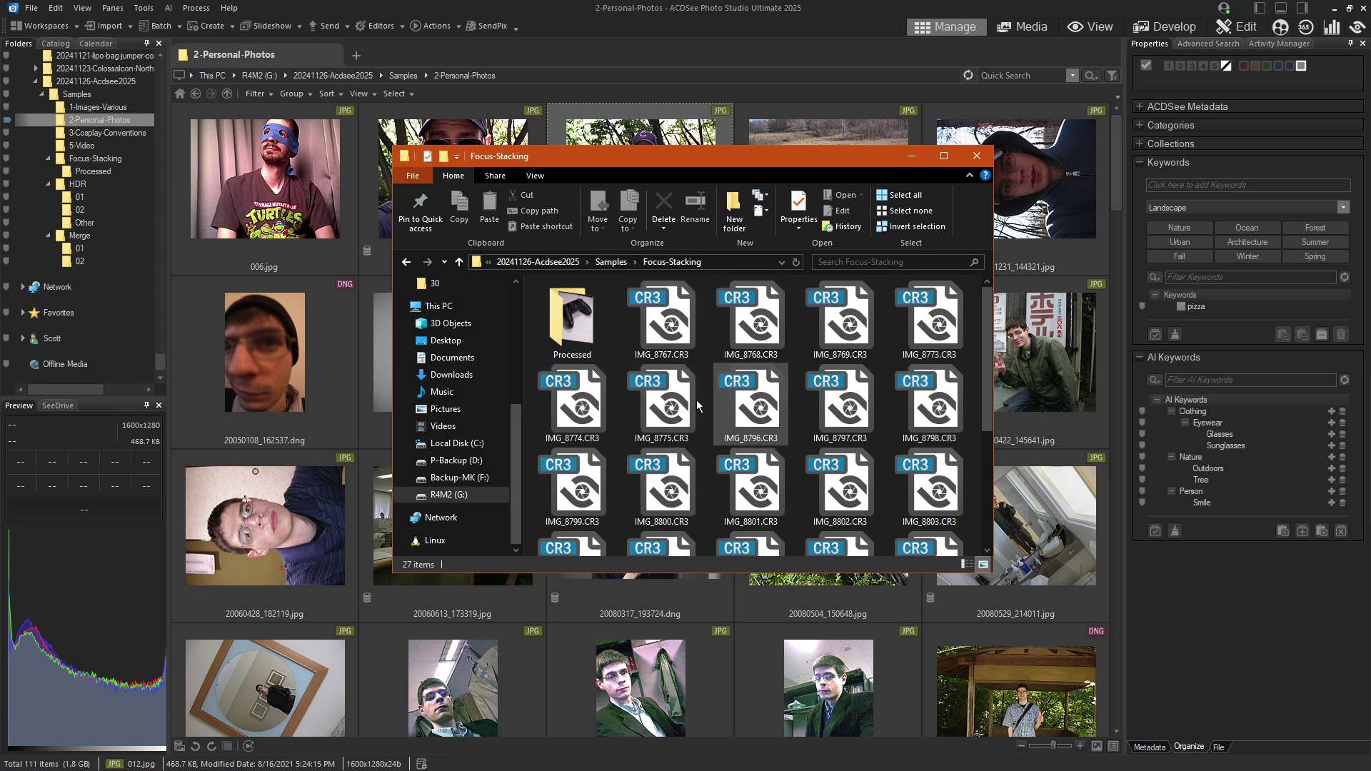
# Preview IMG_8767.CR3 from the Focus-Stacking folder with ACDSee PicaView in File Explorer.
pyautogui.click(668, 323)
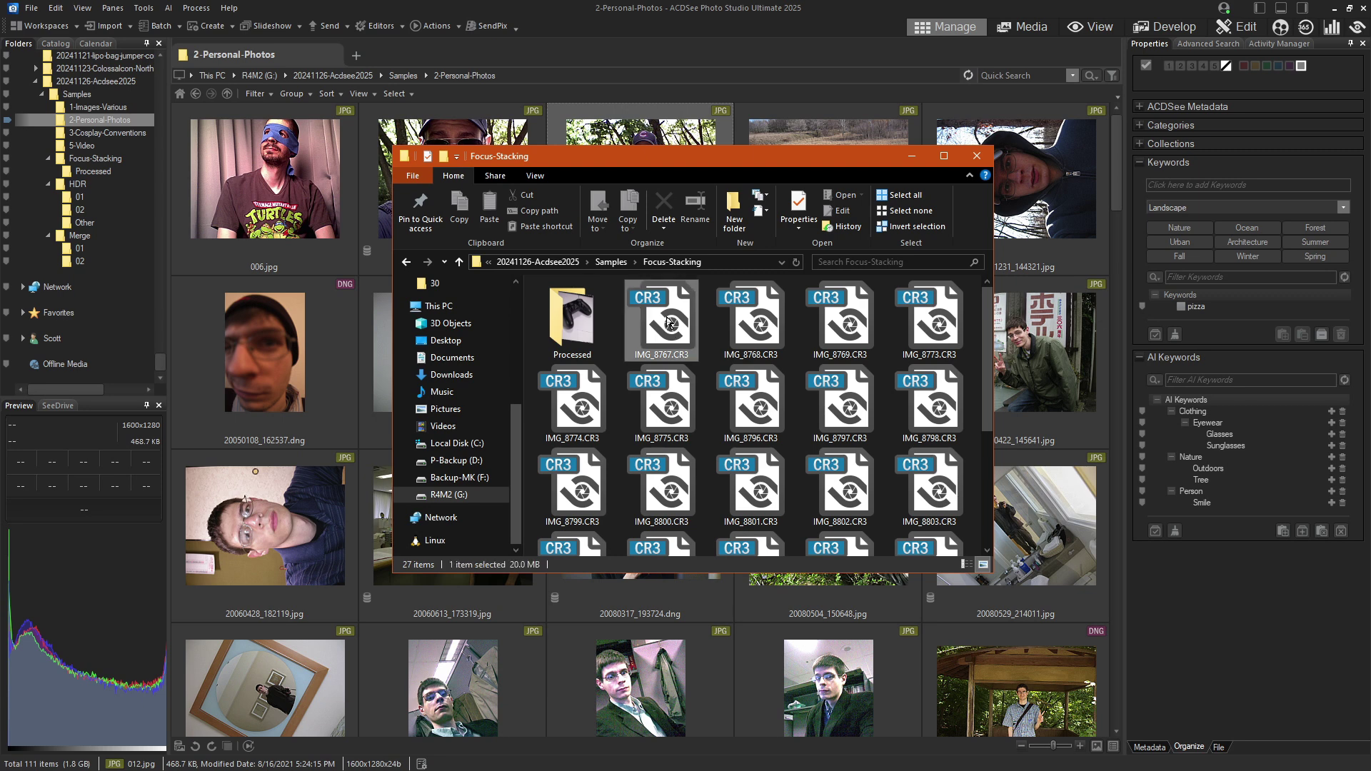
pyautogui.rightClick(667, 317)
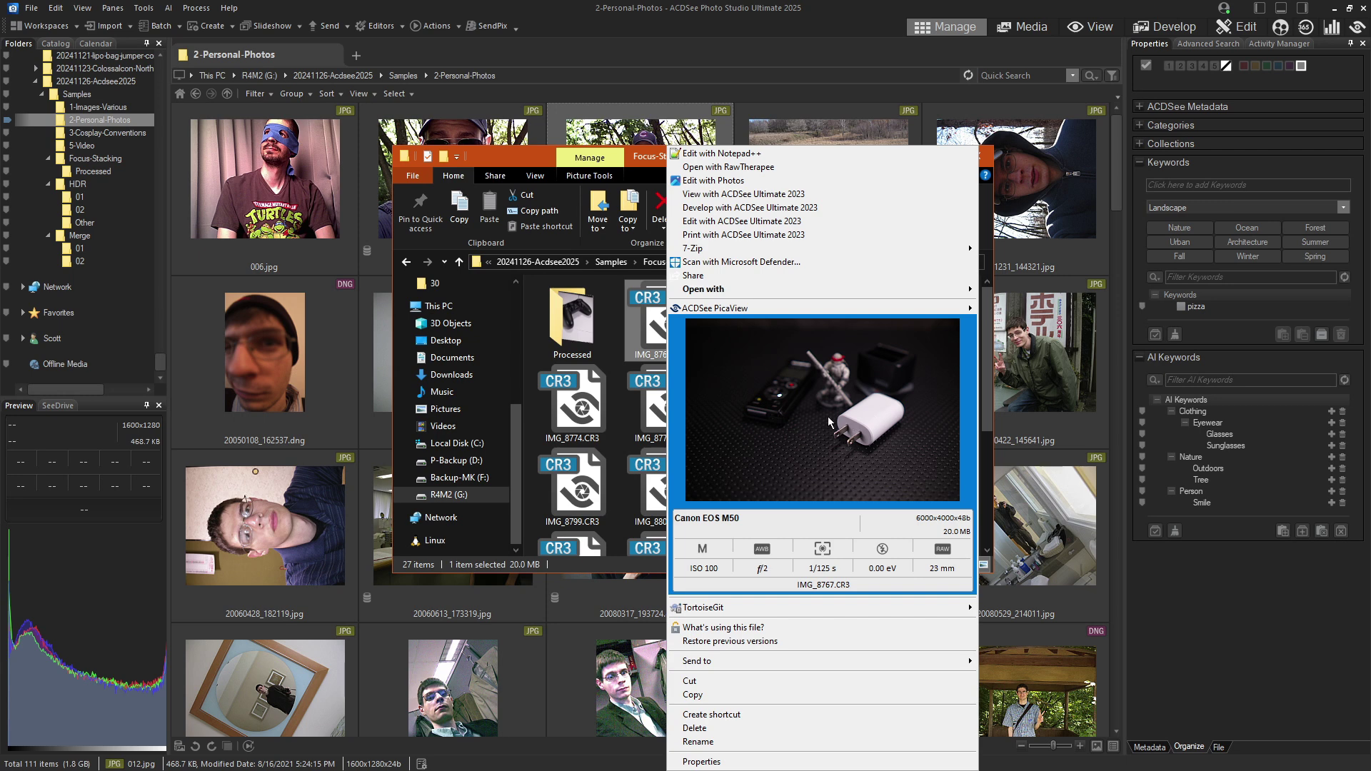
pyautogui.press('Escape')
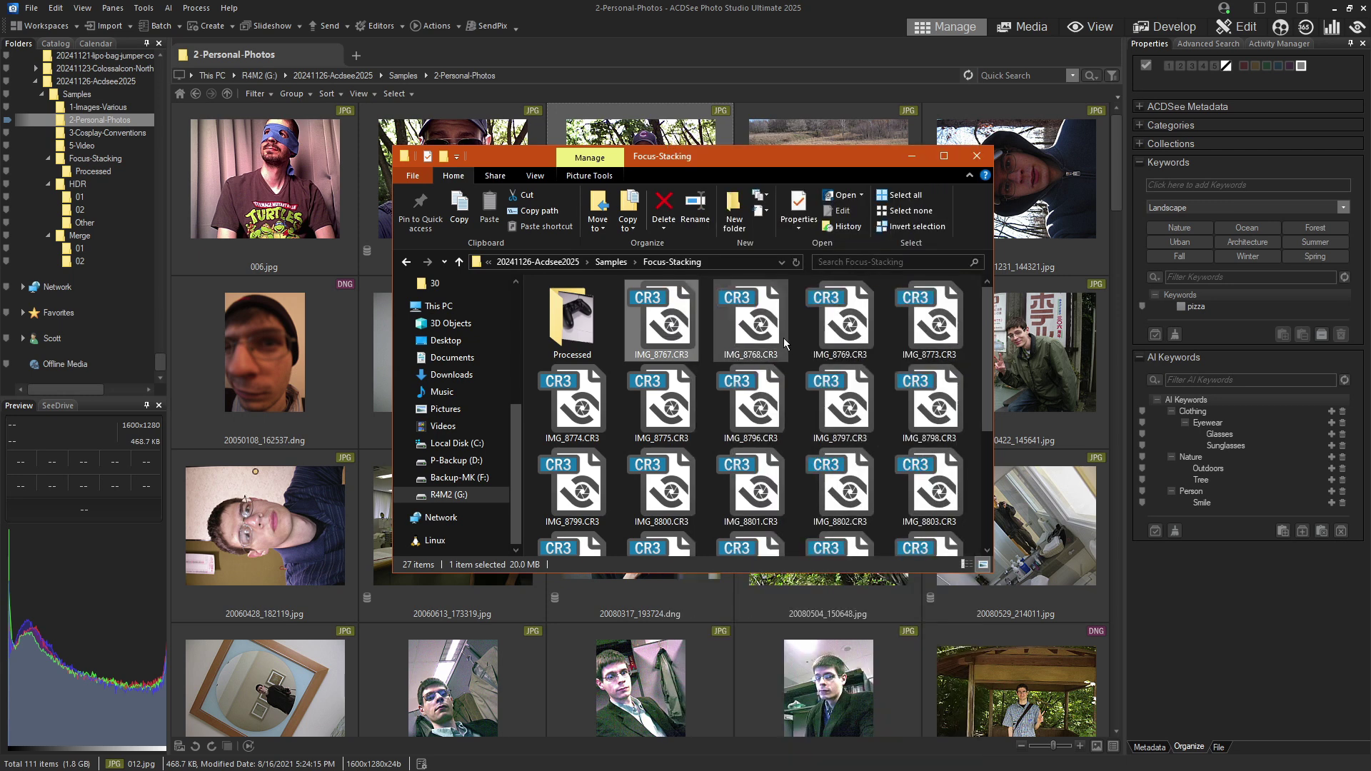
# Open IMG_8767.CR3 in ACDSee and browse its Focus-Stacking folder in Manage mode.
pyautogui.press('Return')
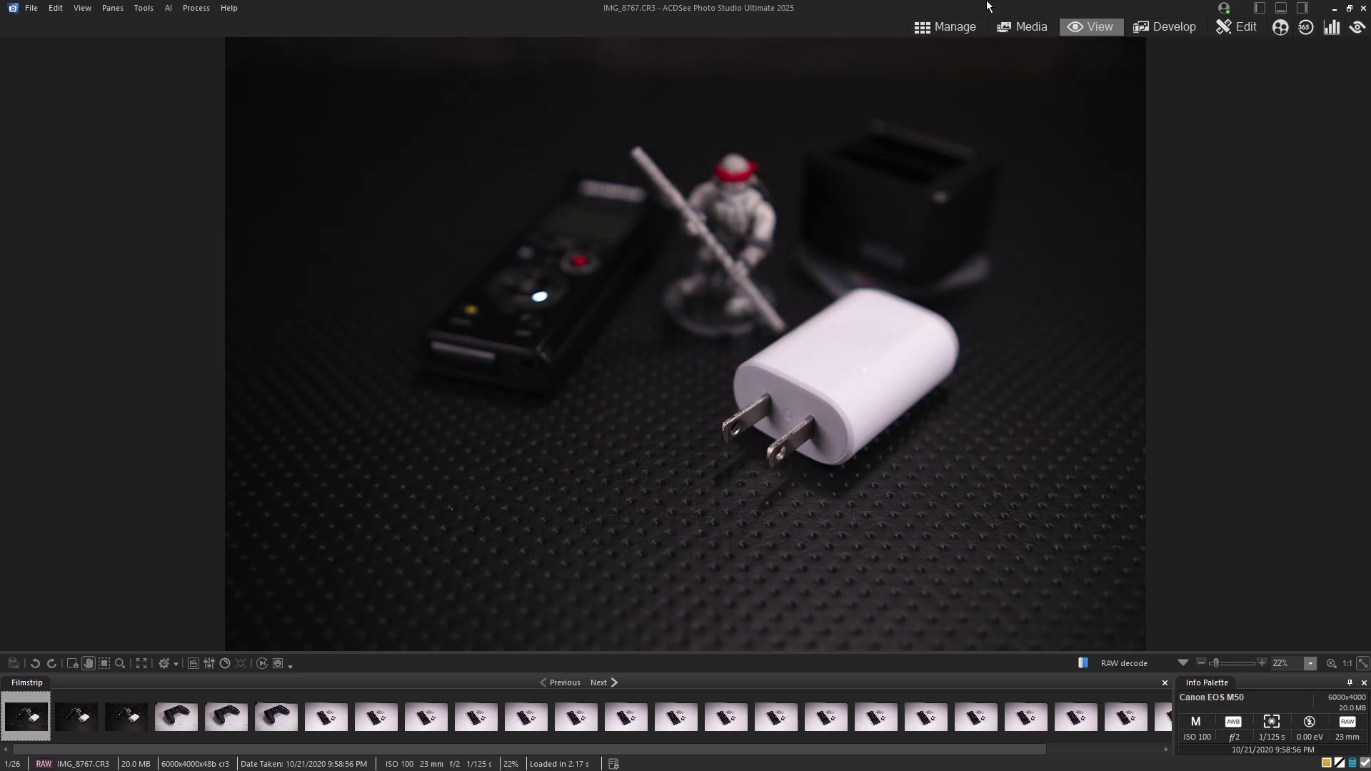
pyautogui.click(955, 26)
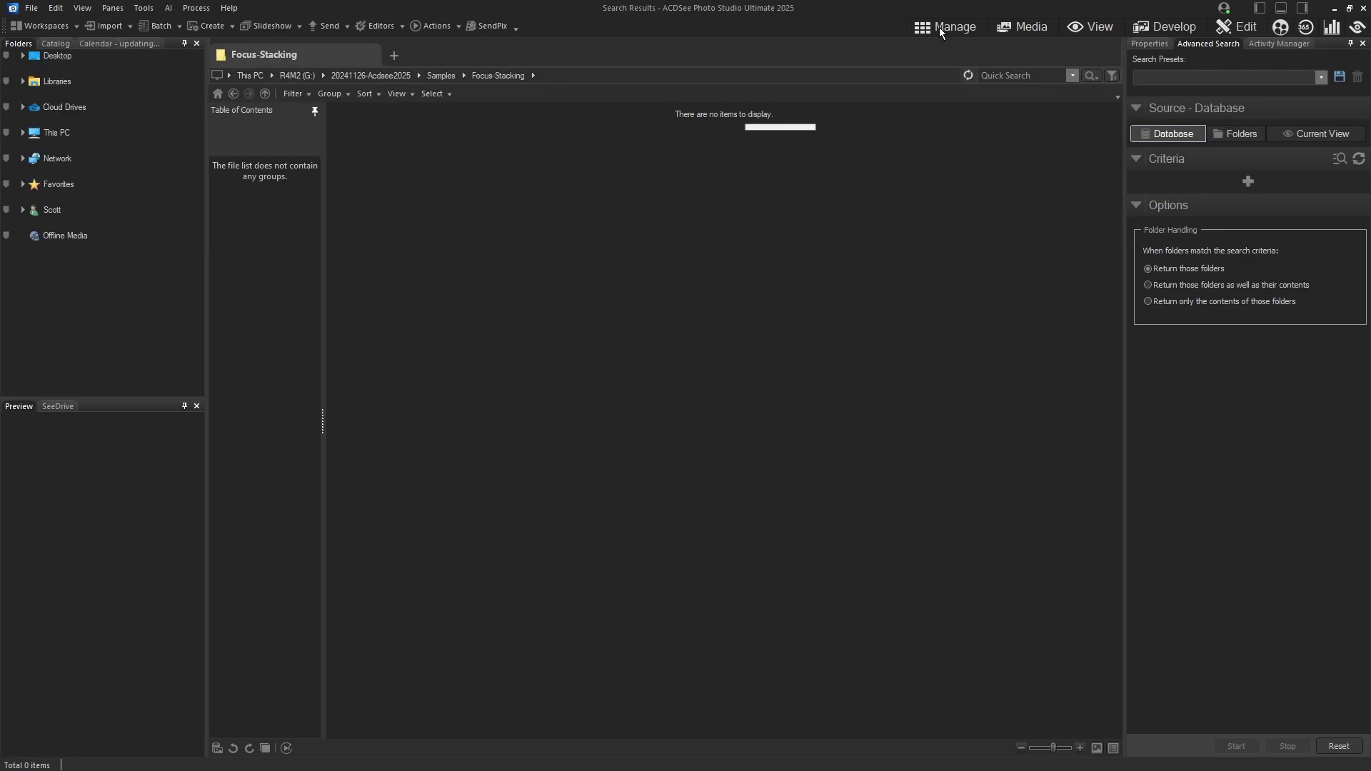
pyautogui.scroll(-10, 657, 426)
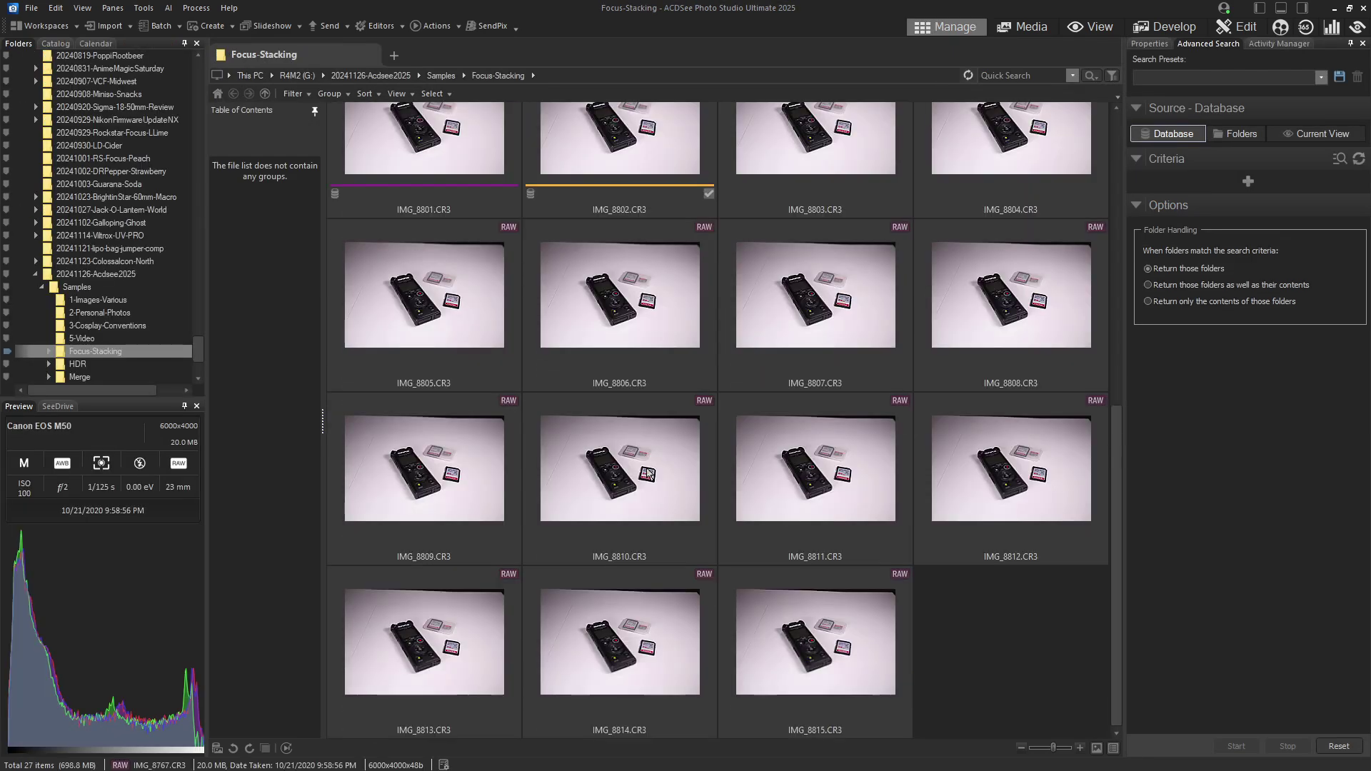
# Select IMG_8807.CR3 in the Focus-Stacking folder and look over the neighbouring shots.
pyautogui.click(782, 328)
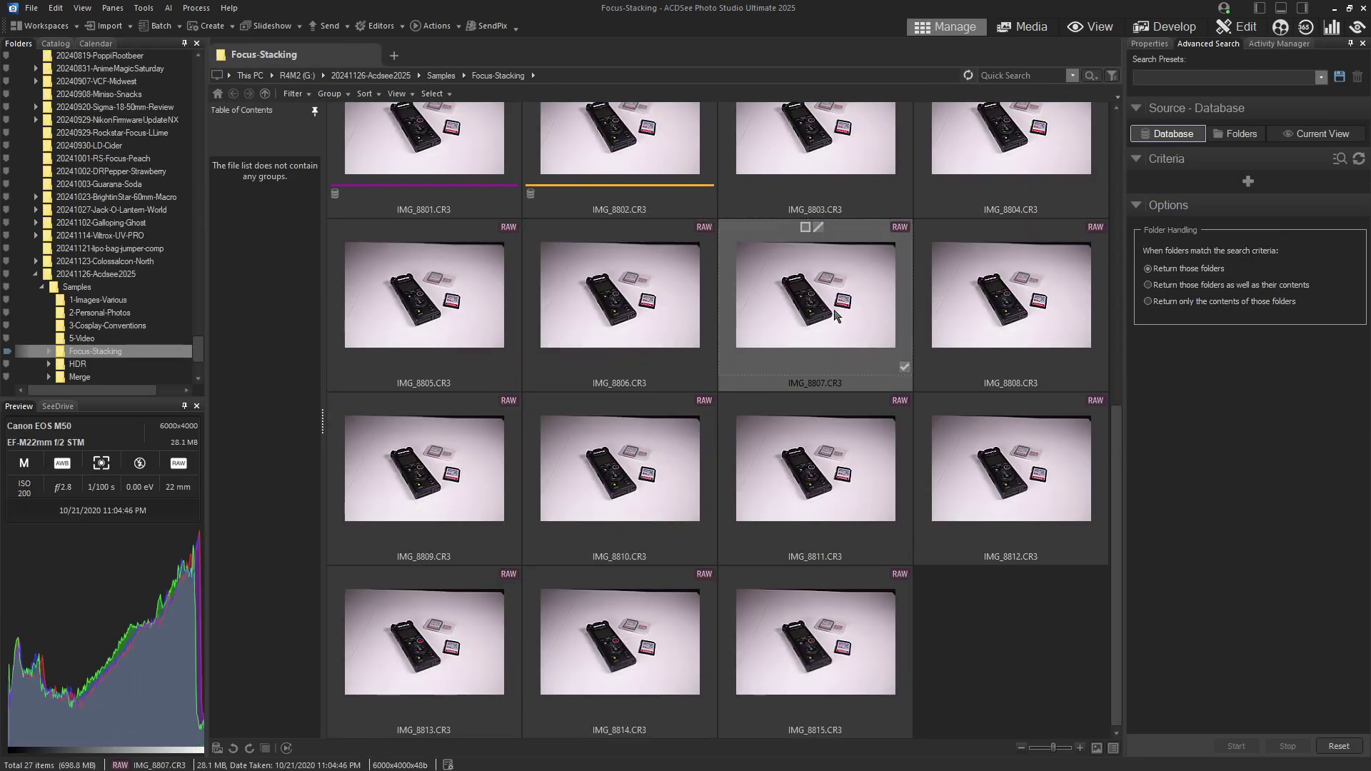
pyautogui.scroll(3, 688, 407)
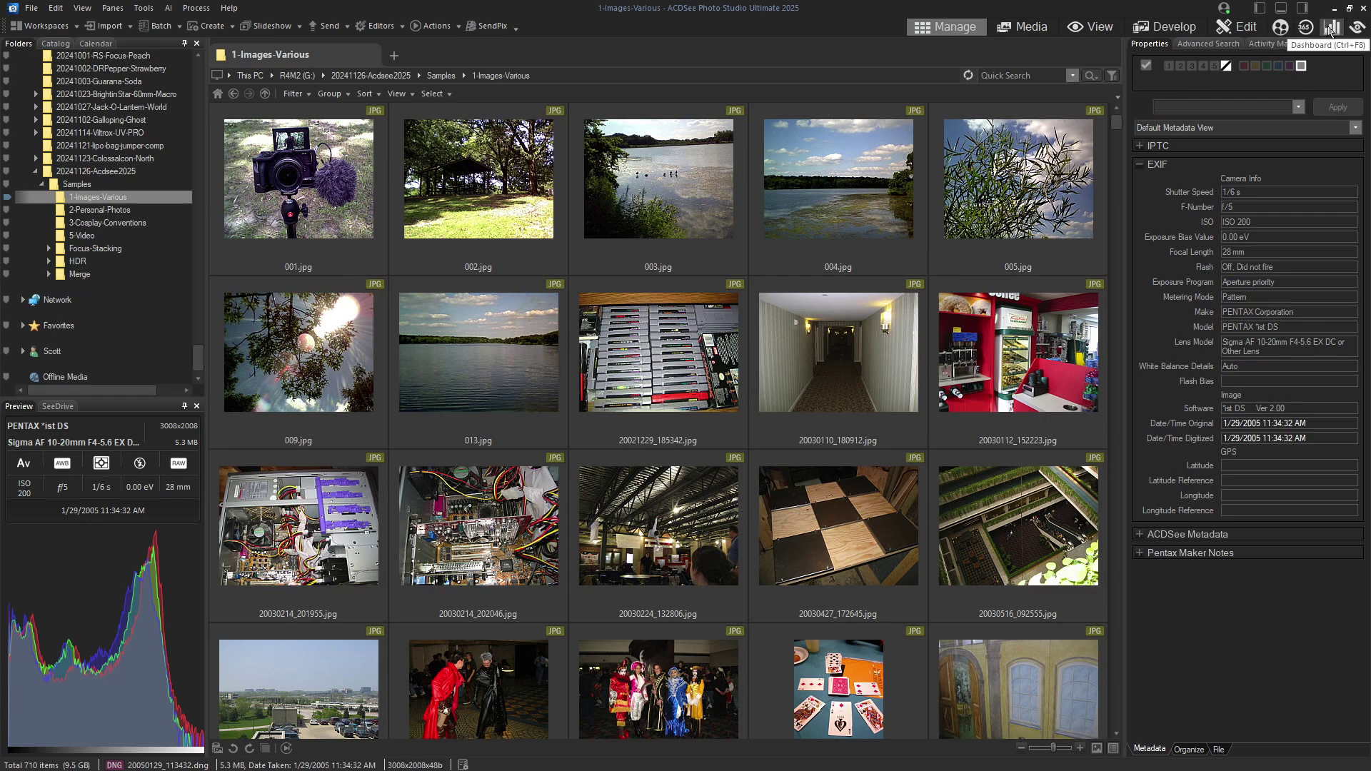
# Open the Dashboard and examine the Cameras statistics for photos by camera and the Files statistics for file formats.
pyautogui.click(1330, 28)
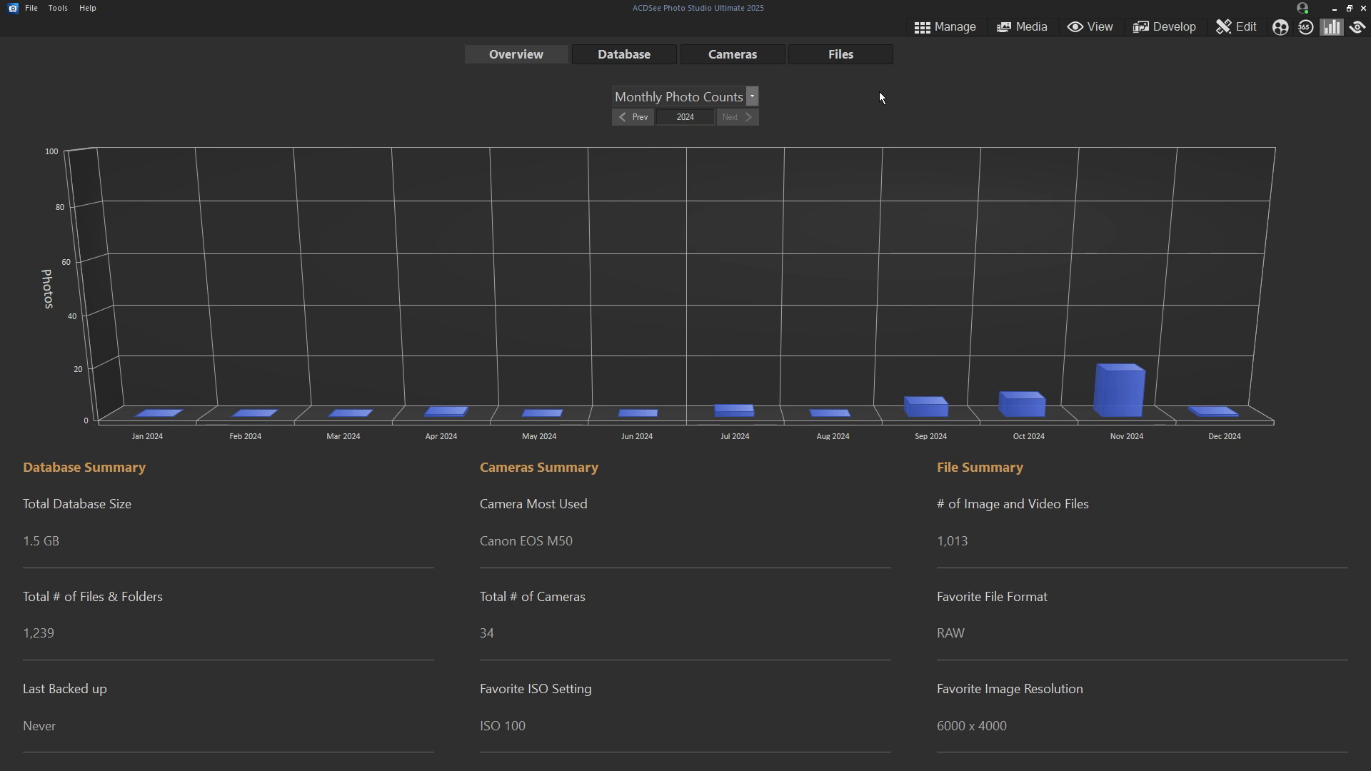
pyautogui.click(725, 57)
pyautogui.moveTo(1044, 128)
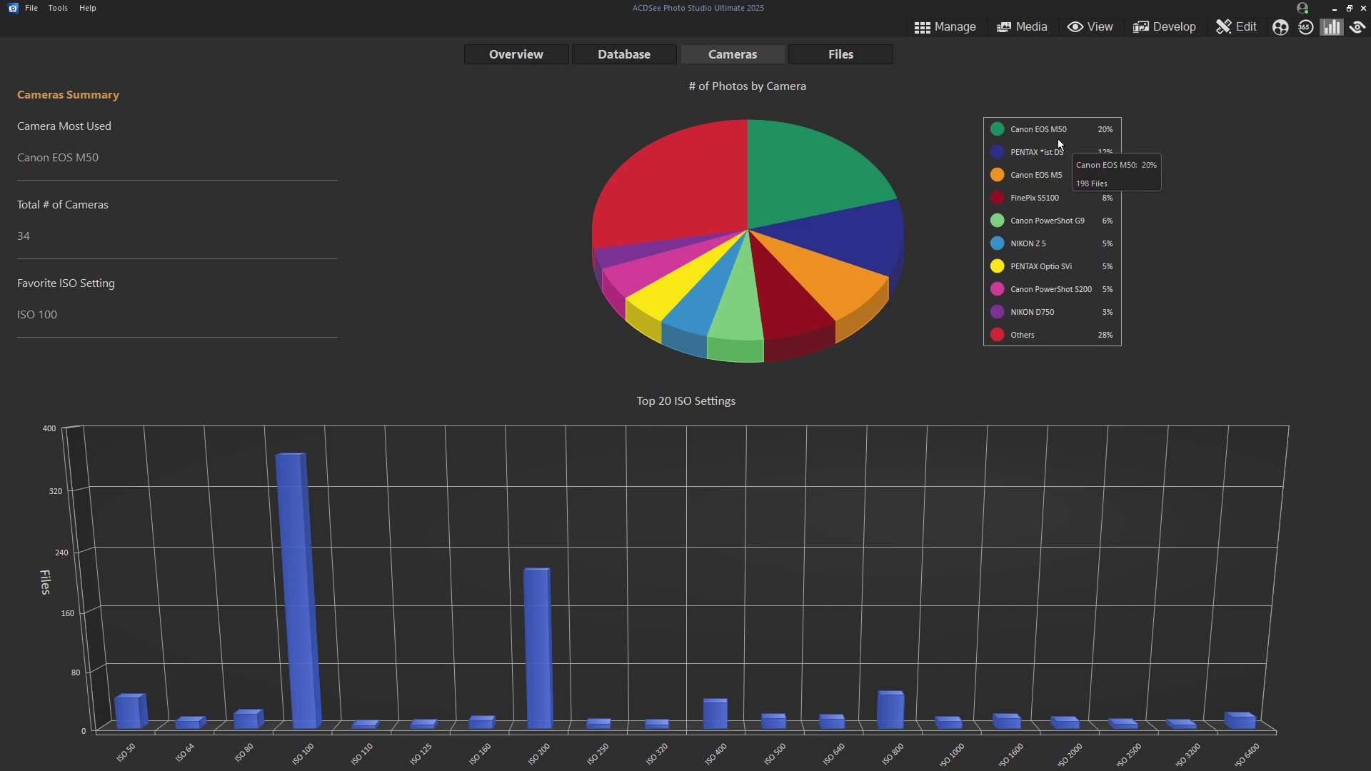
pyautogui.moveTo(1025, 155)
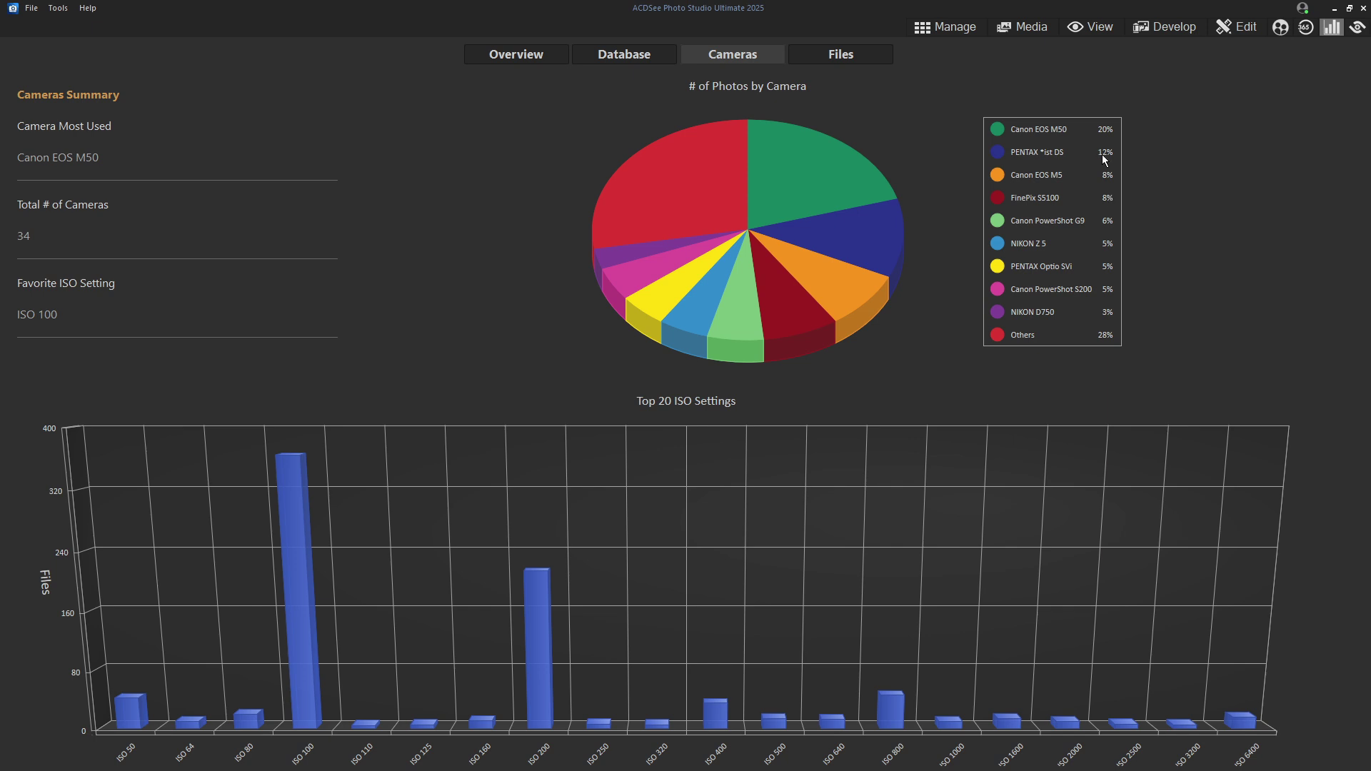
pyautogui.click(841, 54)
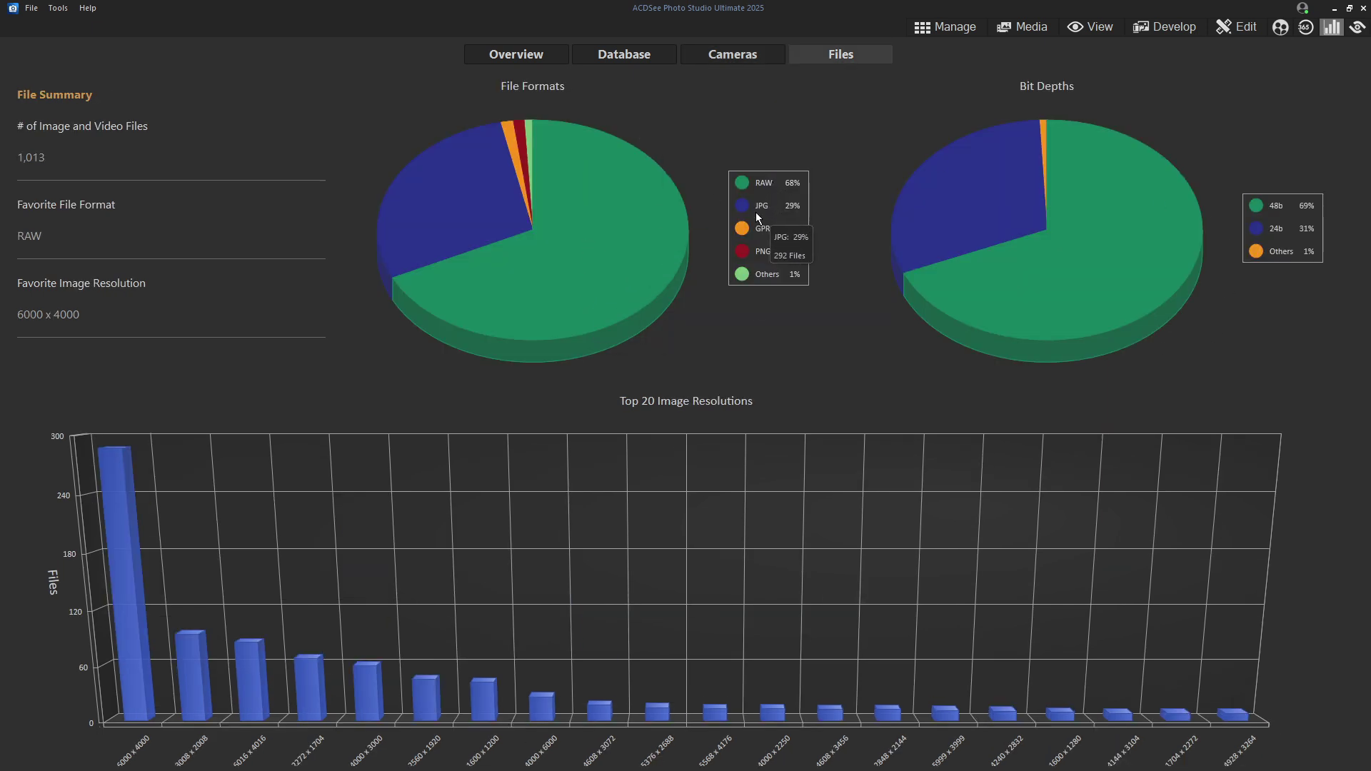
pyautogui.moveTo(768, 239)
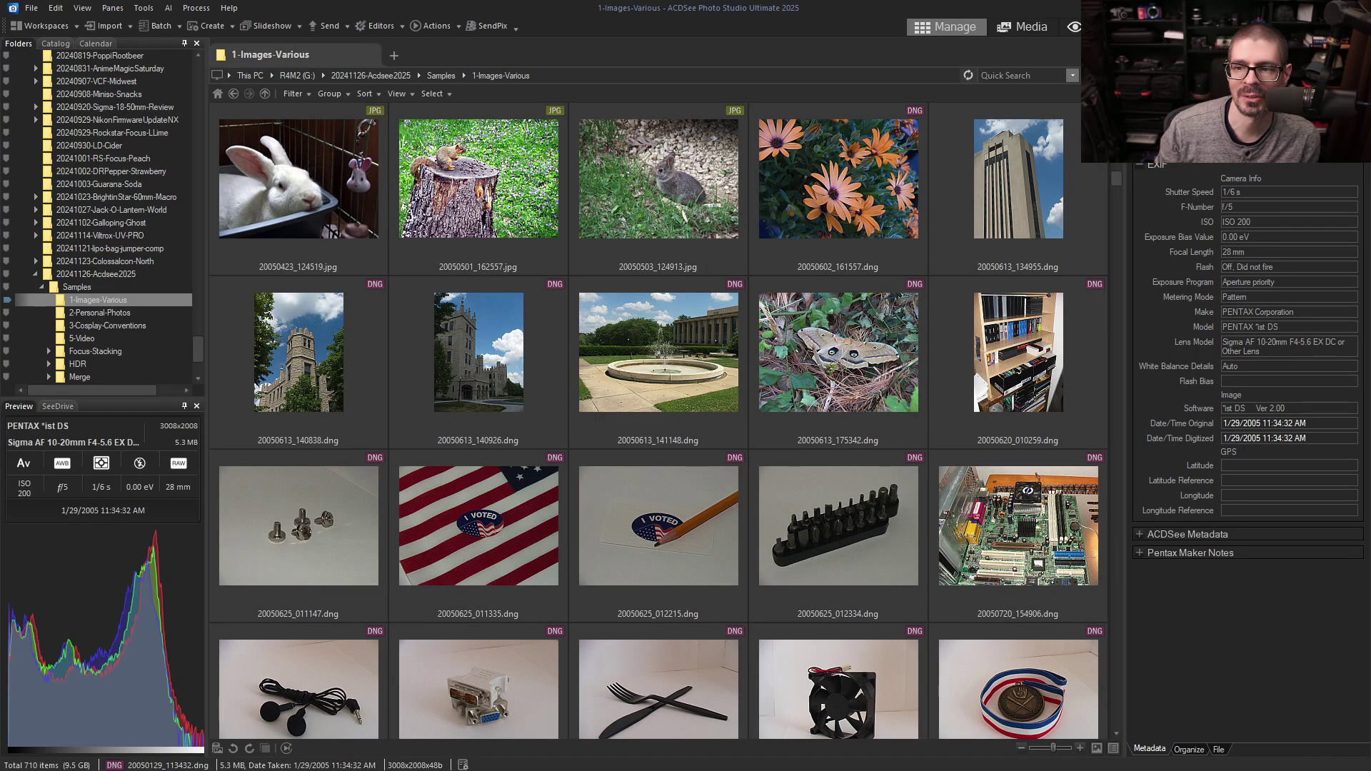
# Run advanced searches for images whose AI Keywords contain "rabbit" and "food", and inspect the matching photos.
pyautogui.hotkey('ctrl', 'f')
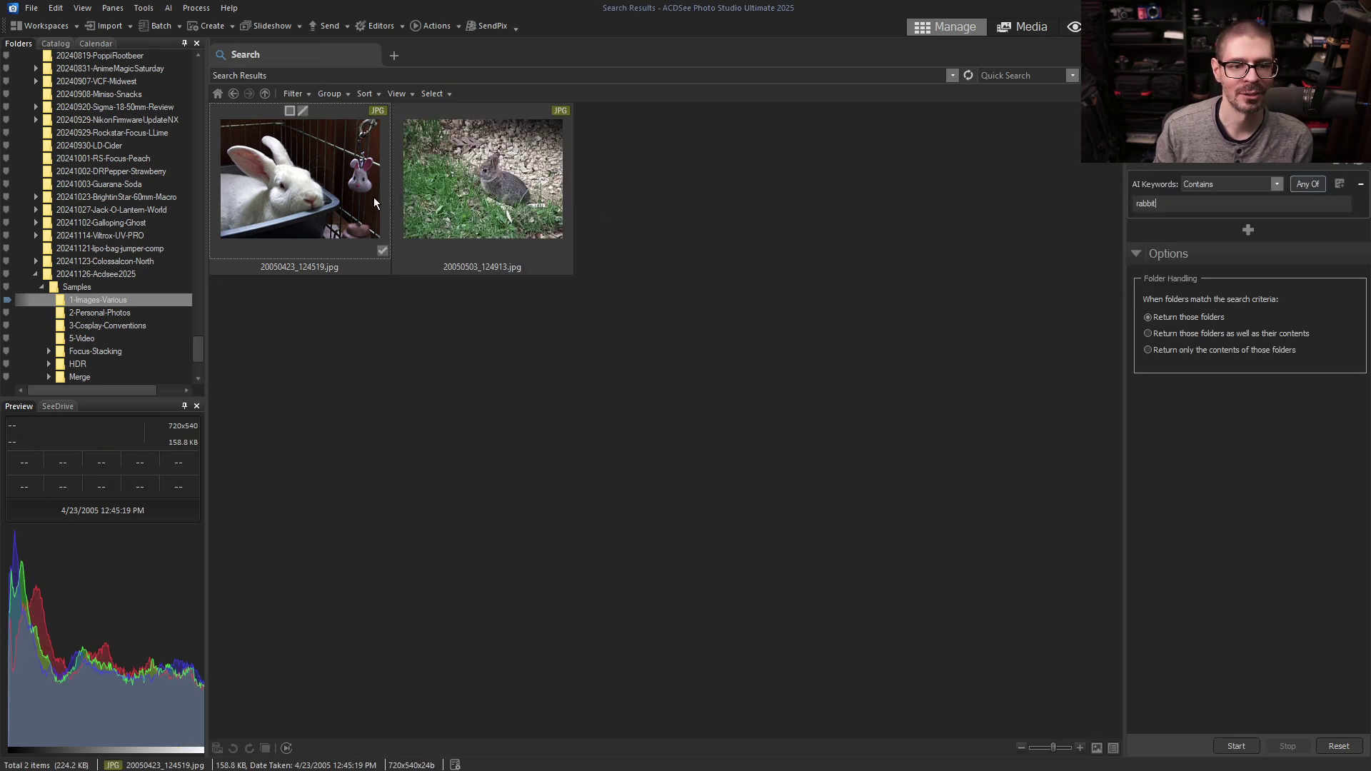
pyautogui.click(491, 189)
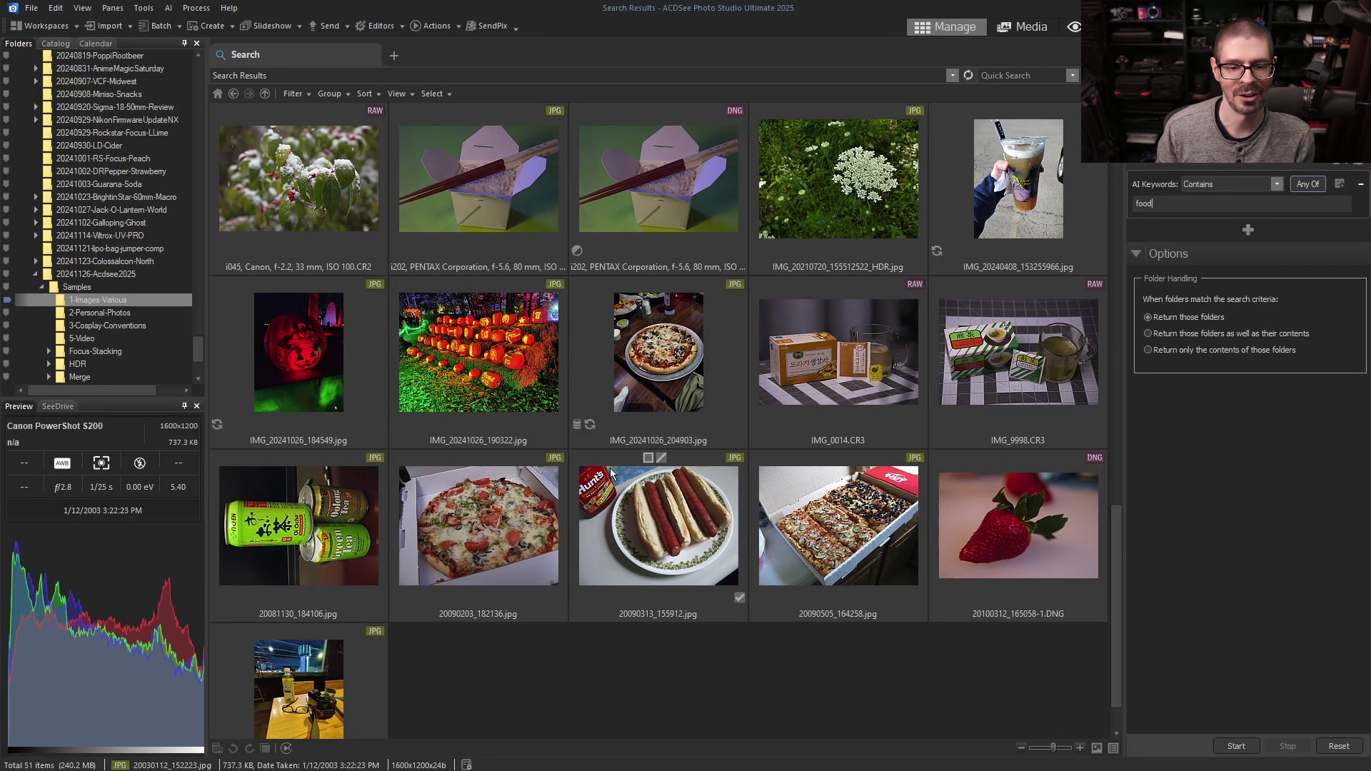
pyautogui.click(496, 384)
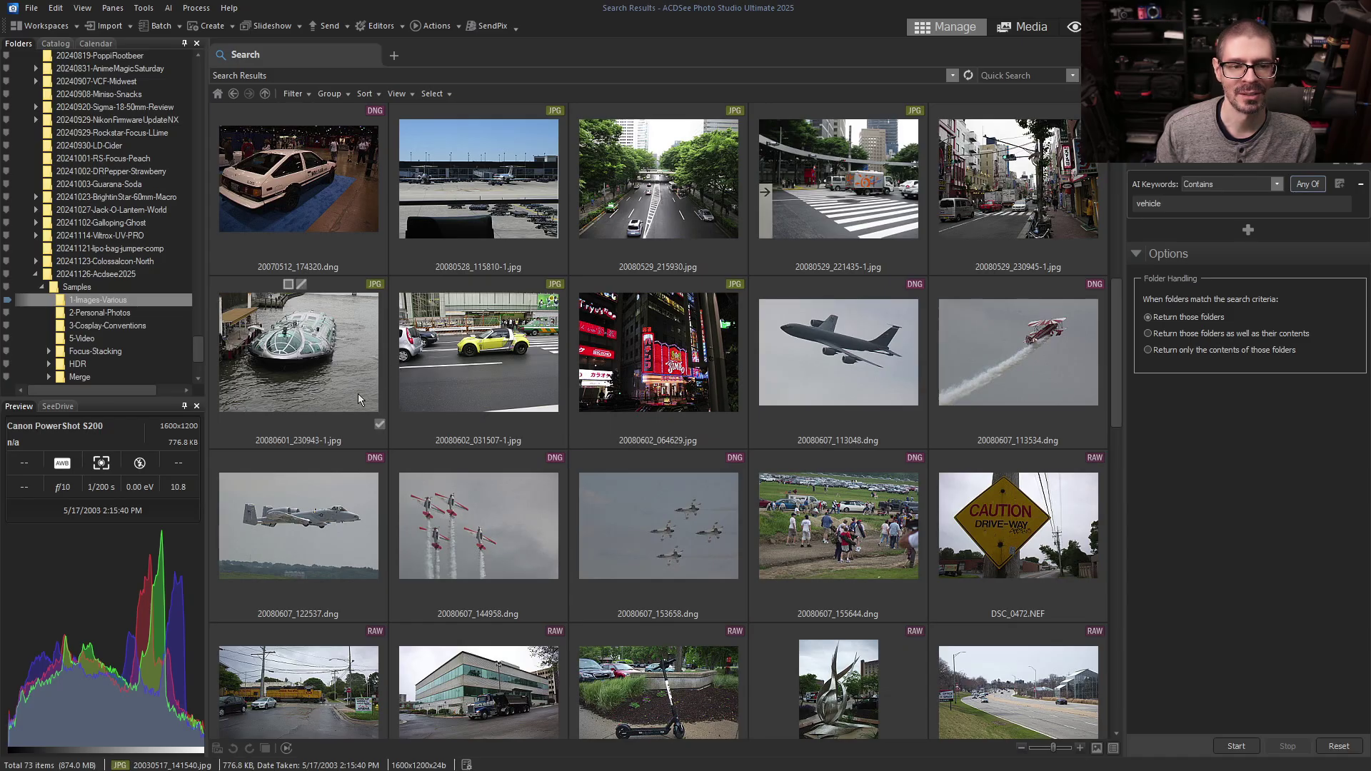
# Search for images whose AI Keywords contain "vehicle" and look through the matching photos down to the aircraft shots.
pyautogui.scroll(-2, 369, 403)
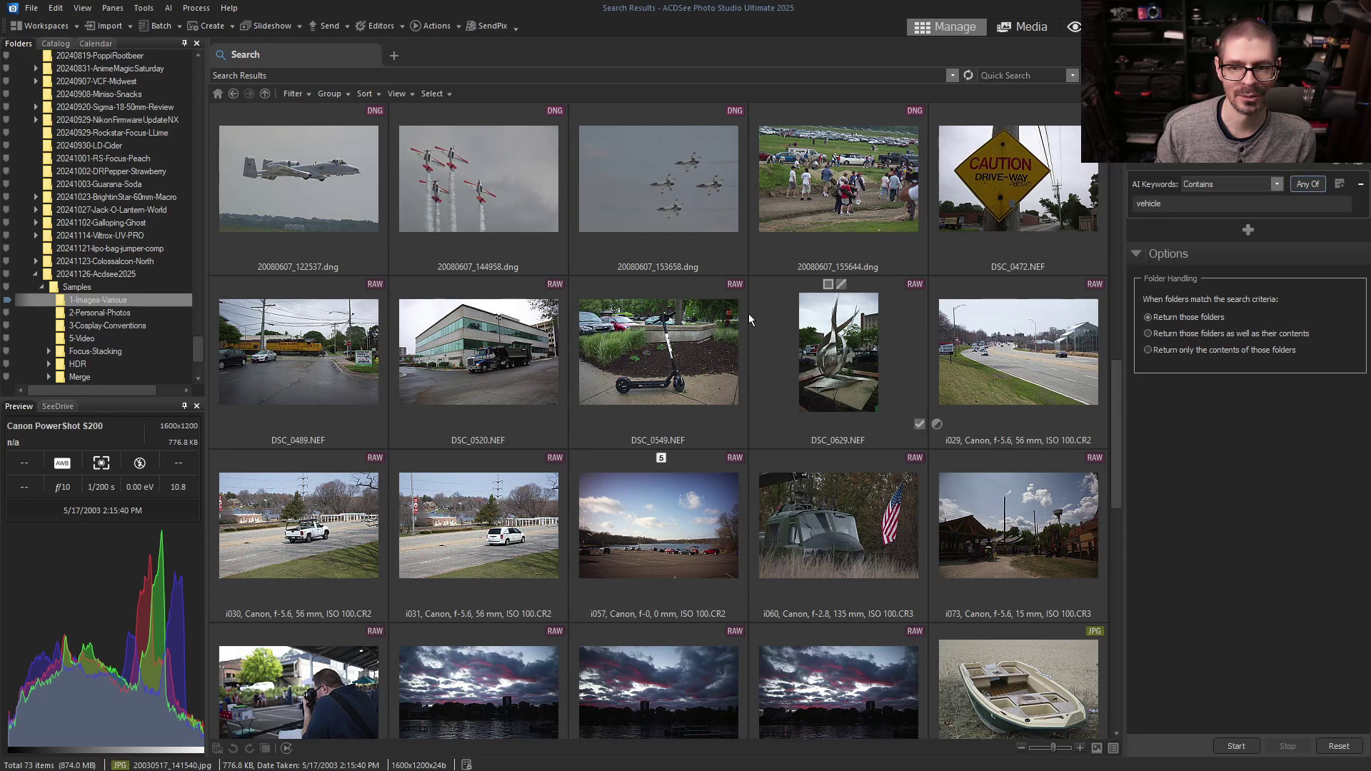
pyautogui.scroll(-8, 675, 300)
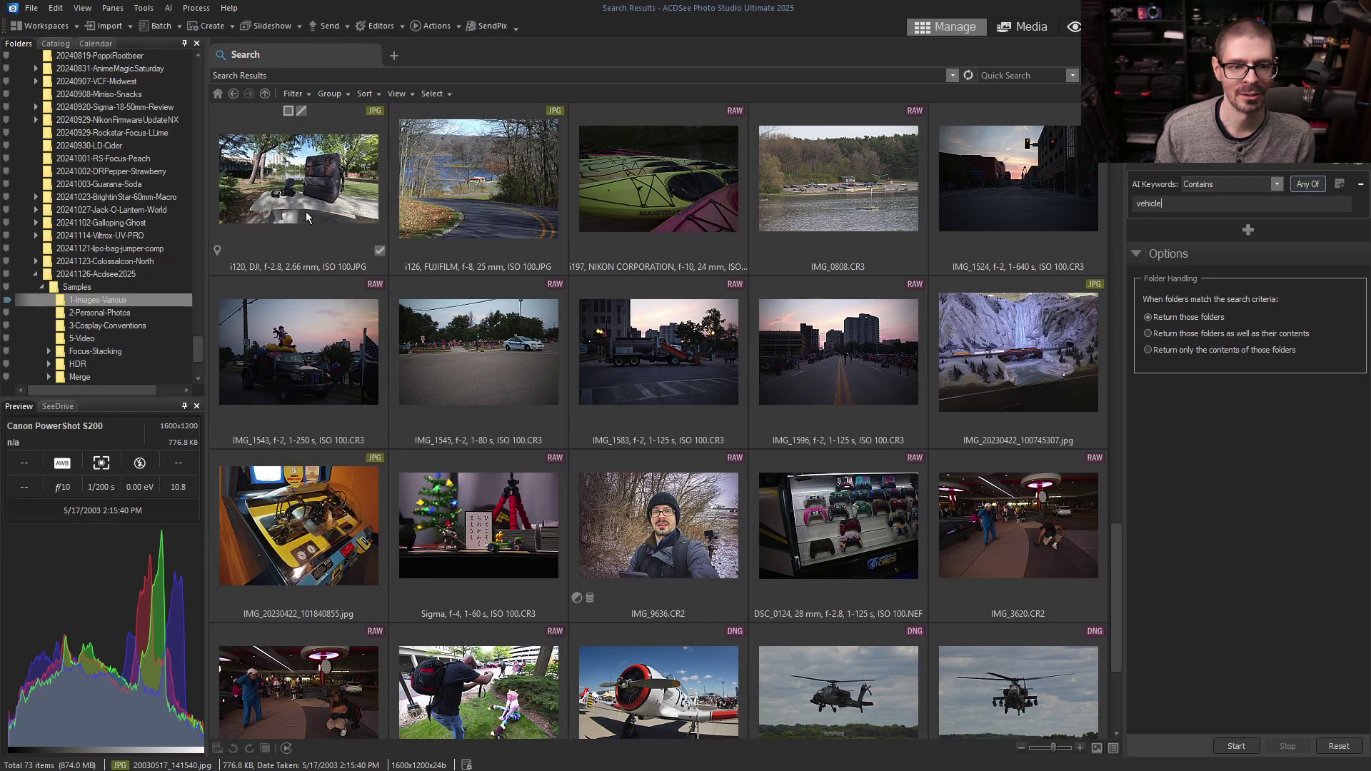
pyautogui.scroll(-3, 322, 267)
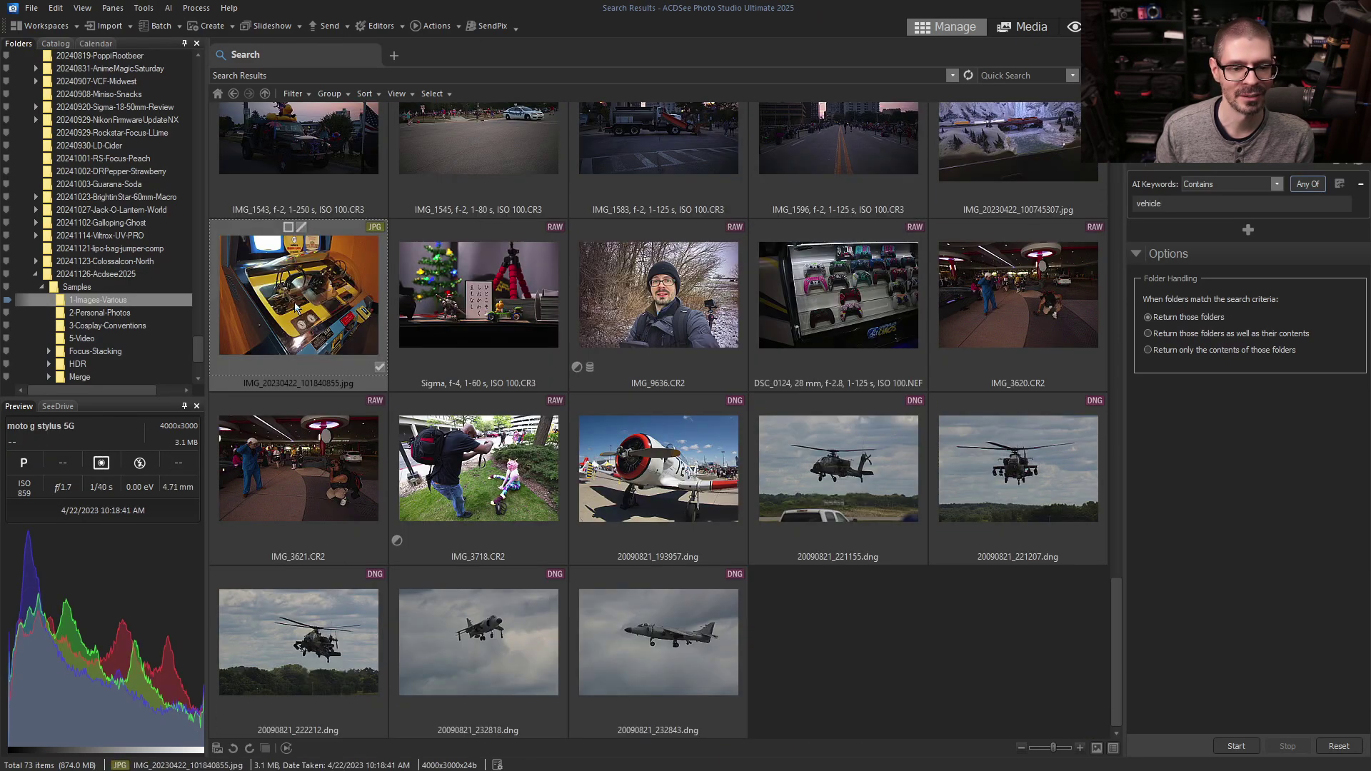
pyautogui.click(668, 482)
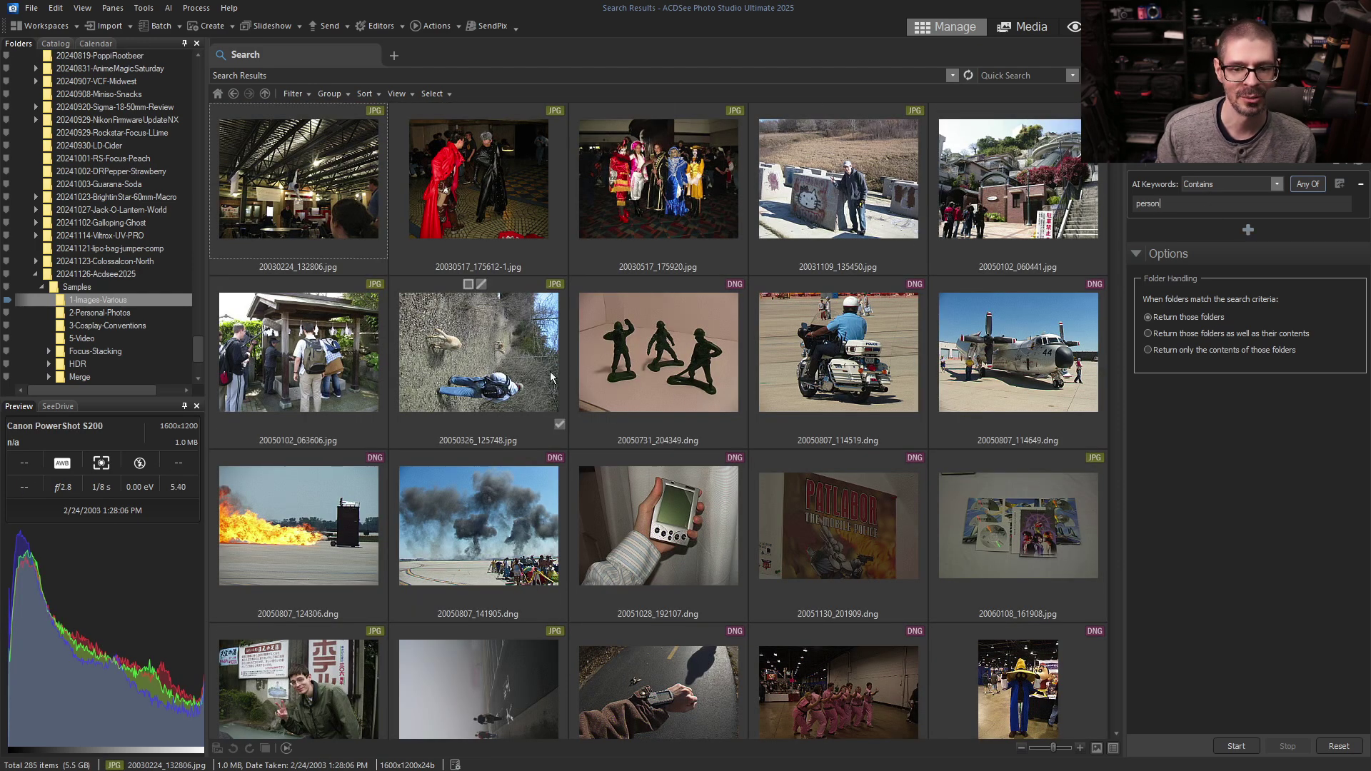
# Search for images whose AI Keywords contain "person" and browse the matching statues, toy figures and portraits.
pyautogui.scroll(-2, 658, 360)
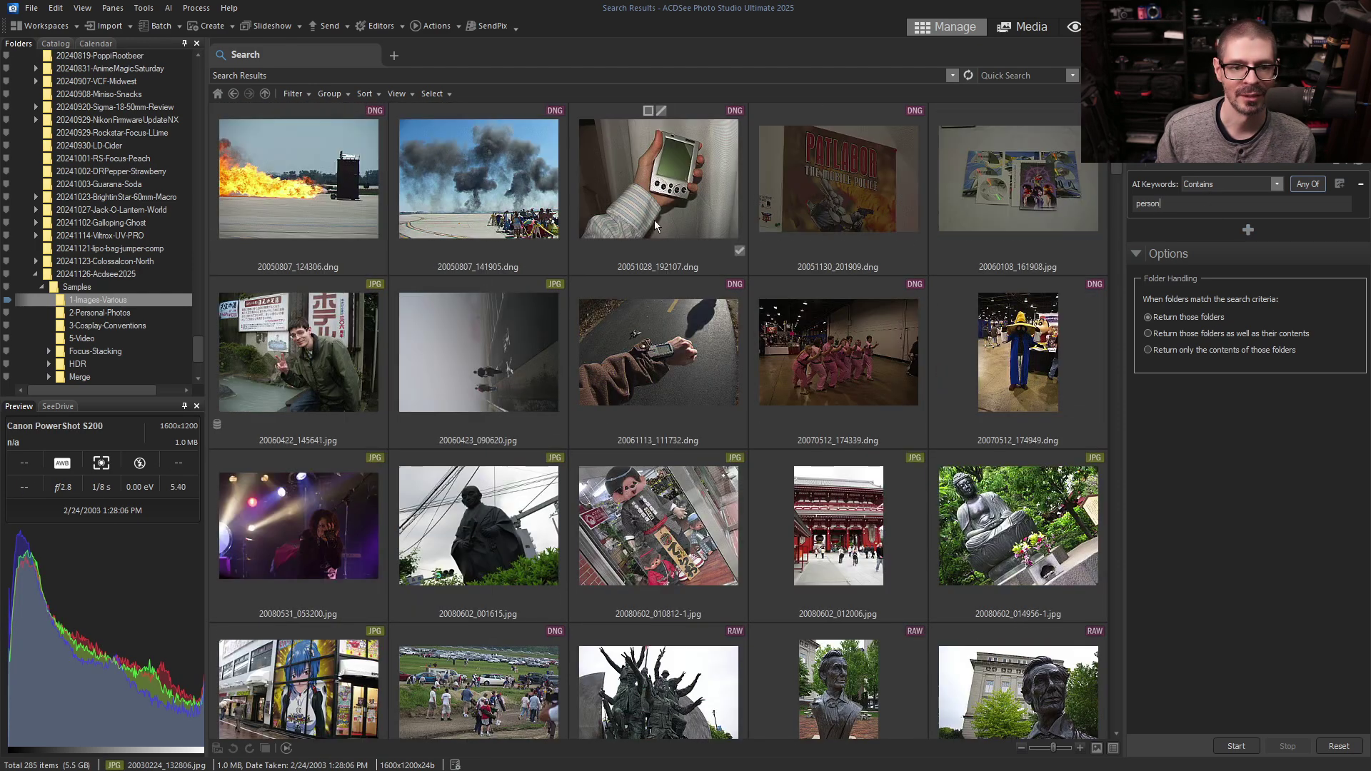
pyautogui.scroll(-10, 468, 468)
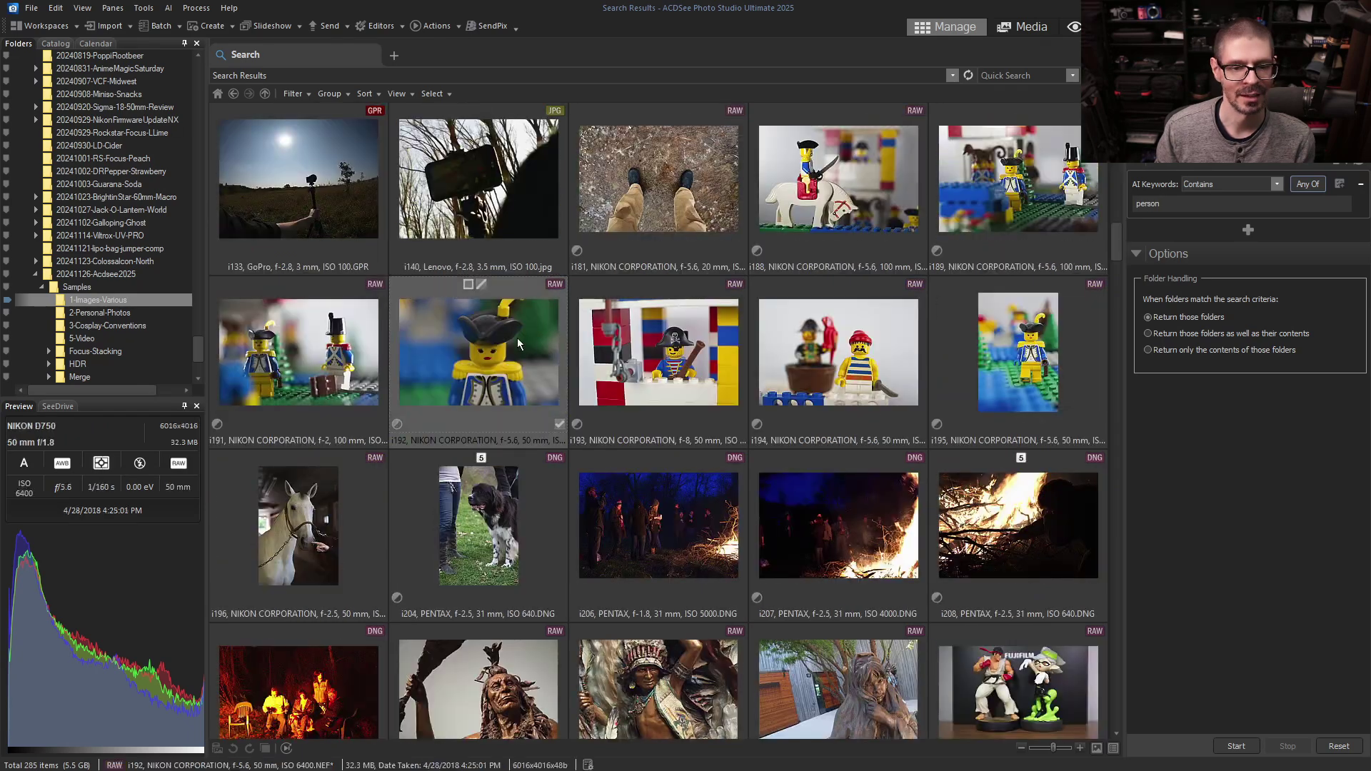
pyautogui.click(293, 353)
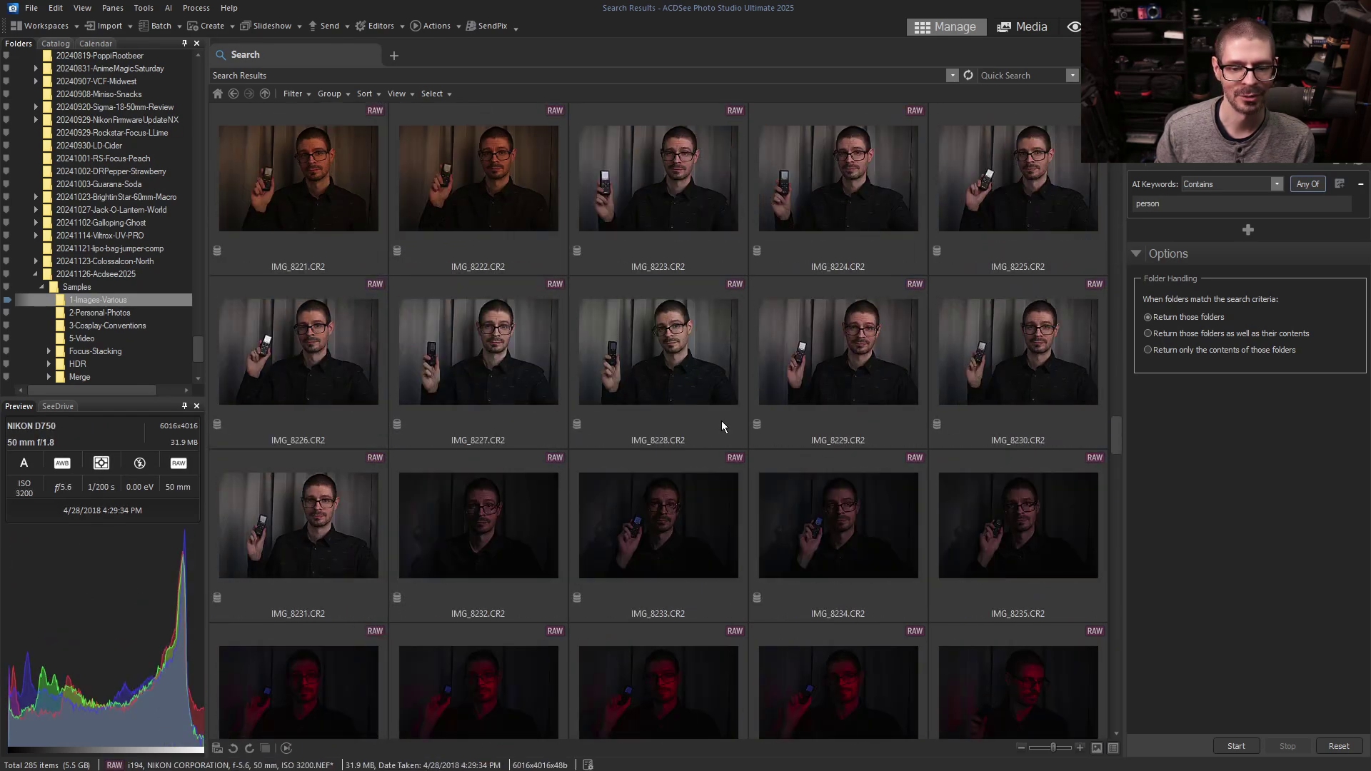